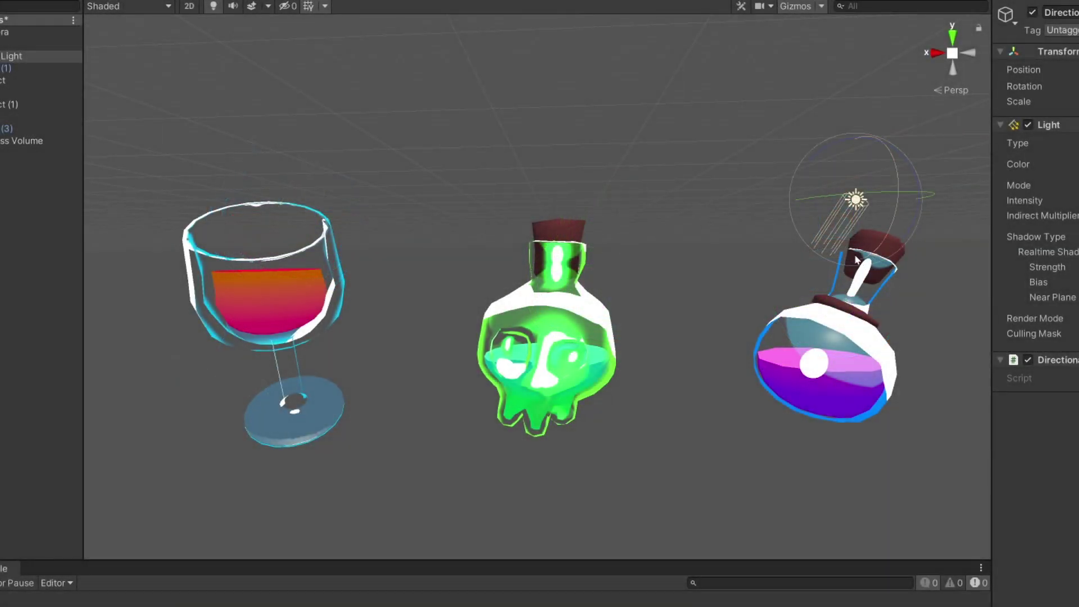
Step: Rotate the directional light to preview the finished glass shader on the wine glass, skull bottle and potion
mouse_move(815, 202)
left_mouse_down()
mouse_move(1051, 191)
mouse_move(139, 358)
mouse_move(483, 371)
mouse_move(261, 379)
mouse_move(817, 311)
mouse_move(1010, 315)
left_mouse_up()
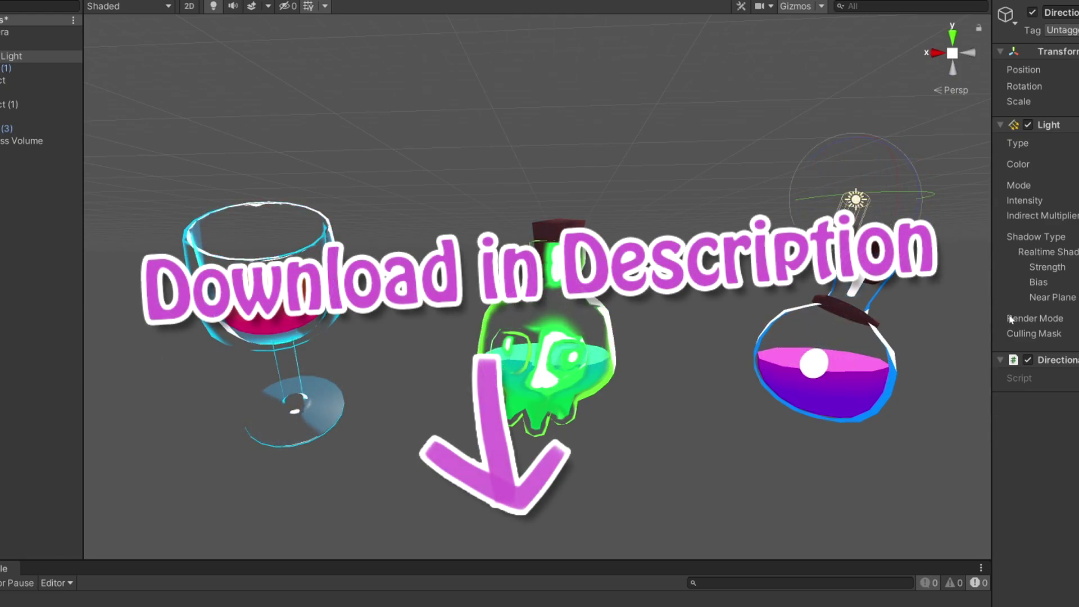
left_click_drag(811, 418, 915, 413, "alt")
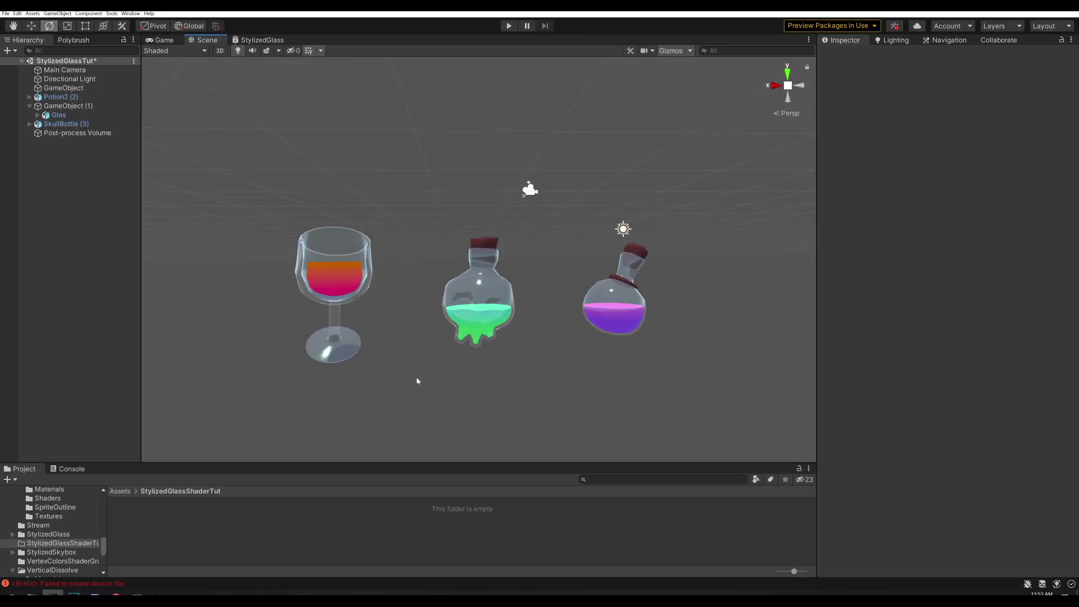
Step: Inspect the wine glass, skull bottle and potion bottle in the scene by selecting each one
left_click(344, 356)
left_click(479, 341)
left_click(612, 332)
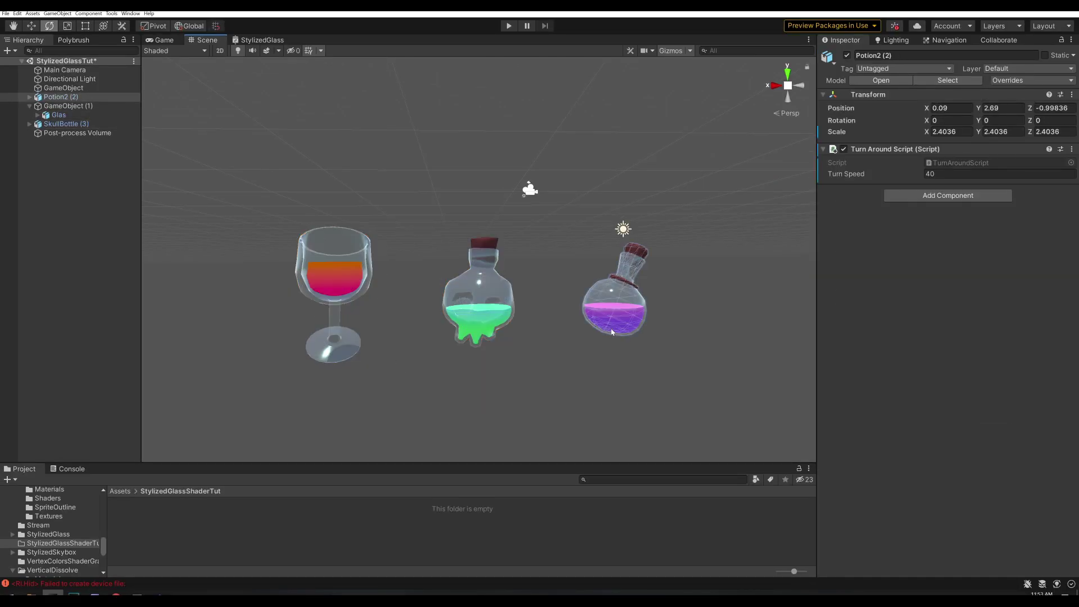
left_click(490, 336)
left_click(354, 355)
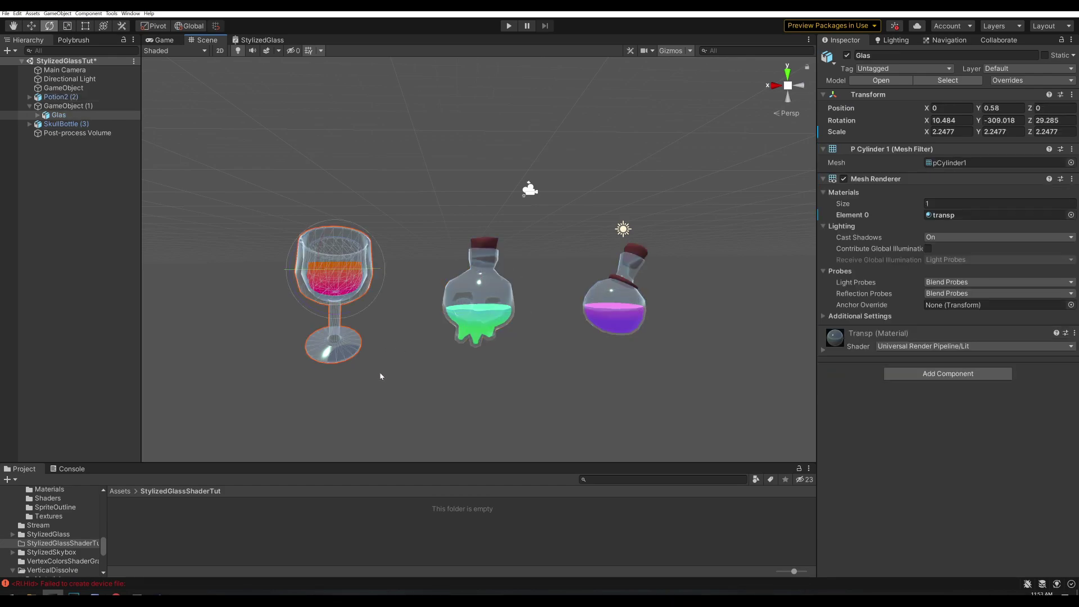
left_click(417, 380)
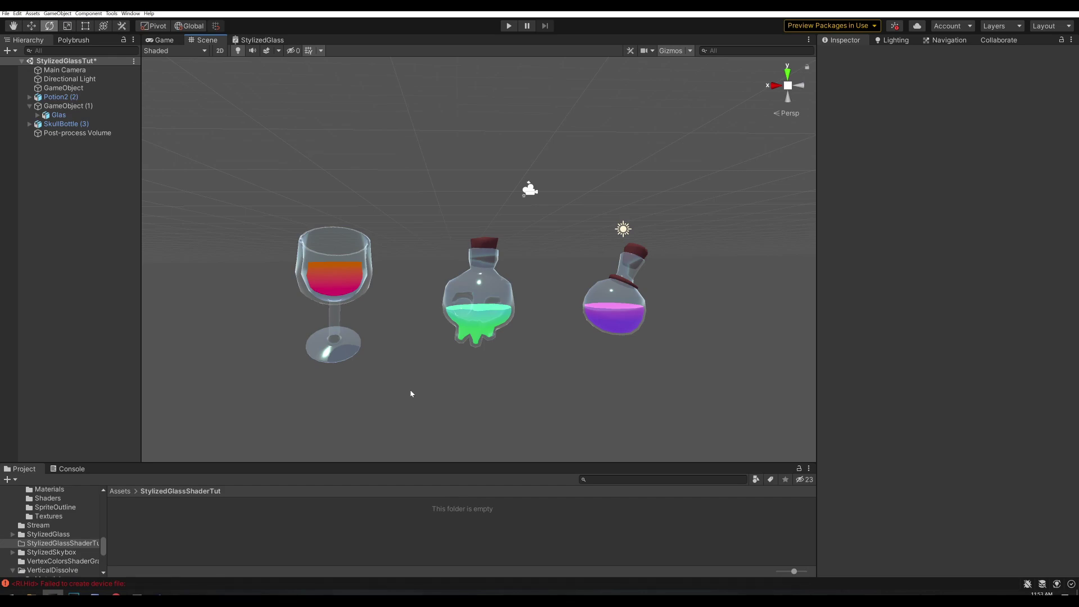
Step: Create a PBR Graph shader named StylizedGlassShader in the StylizedGlassShaderTut folder
right_click(191, 517)
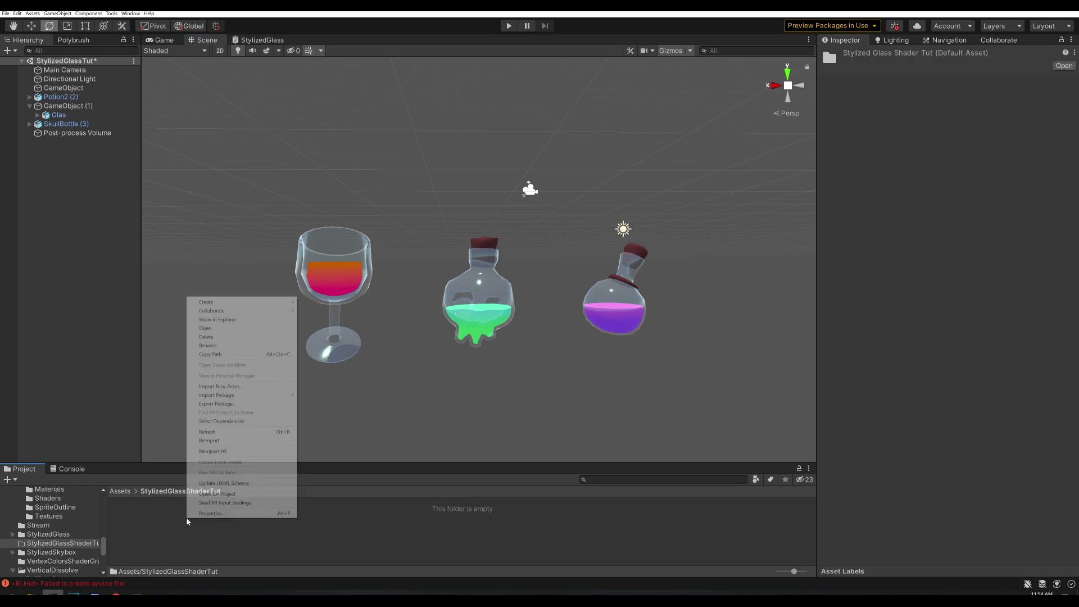
mouse_move(248, 302)
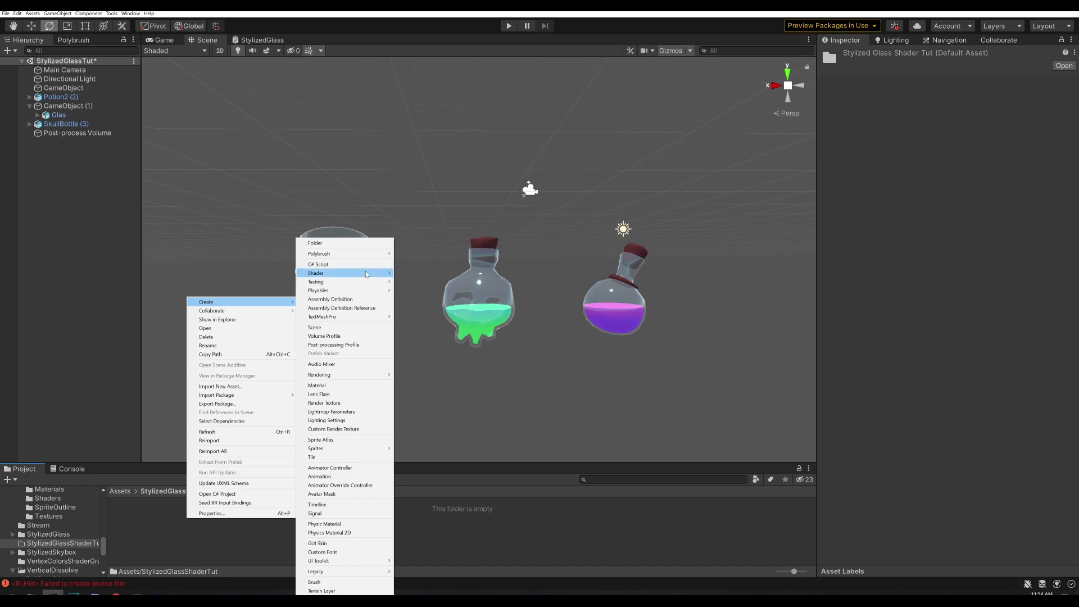
mouse_move(366, 275)
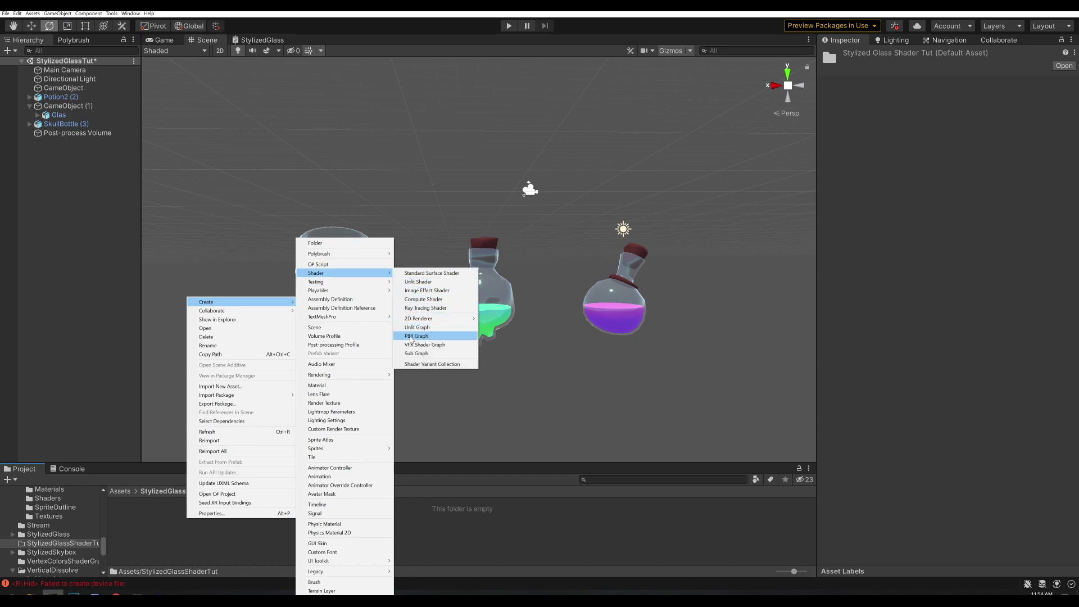
left_click(416, 336)
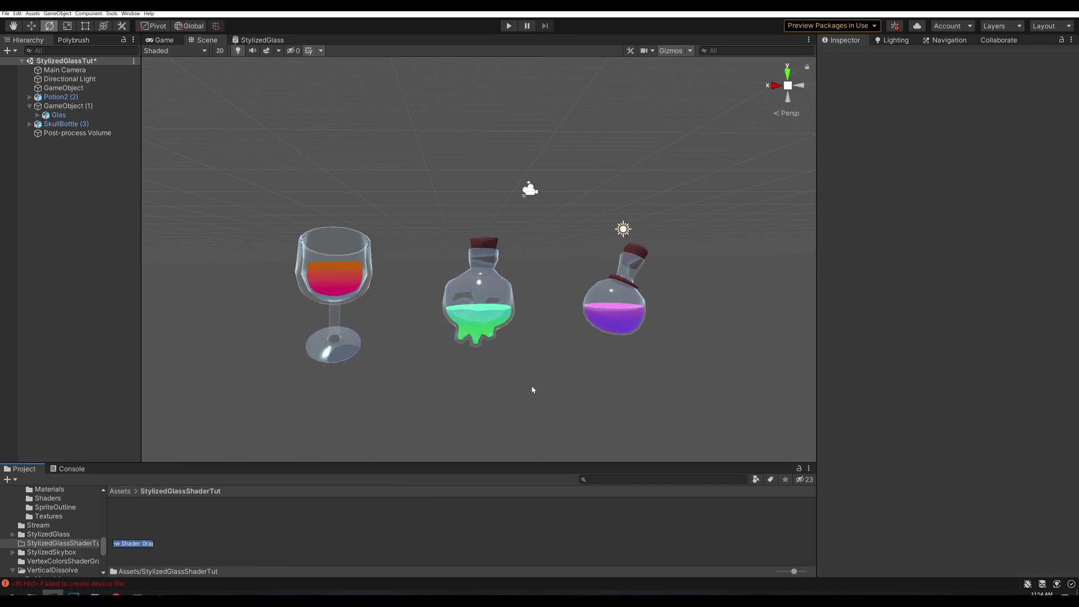
type("StylizedGlassShader")
key("Return")
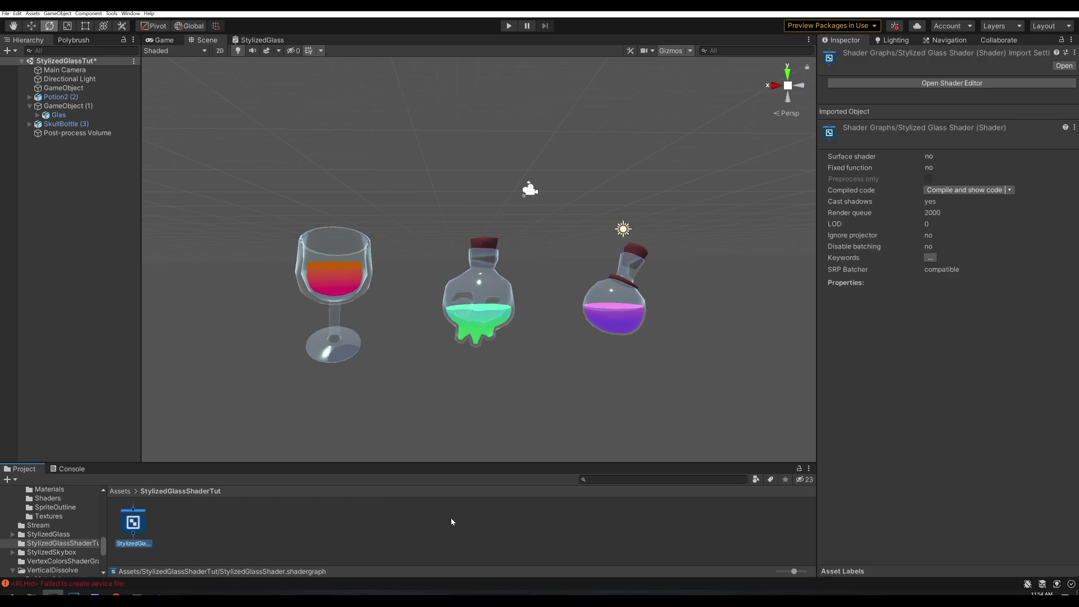
Step: Create a material from StylizedGlassShader and assign it to the glass parts of the three objects
right_click(138, 529)
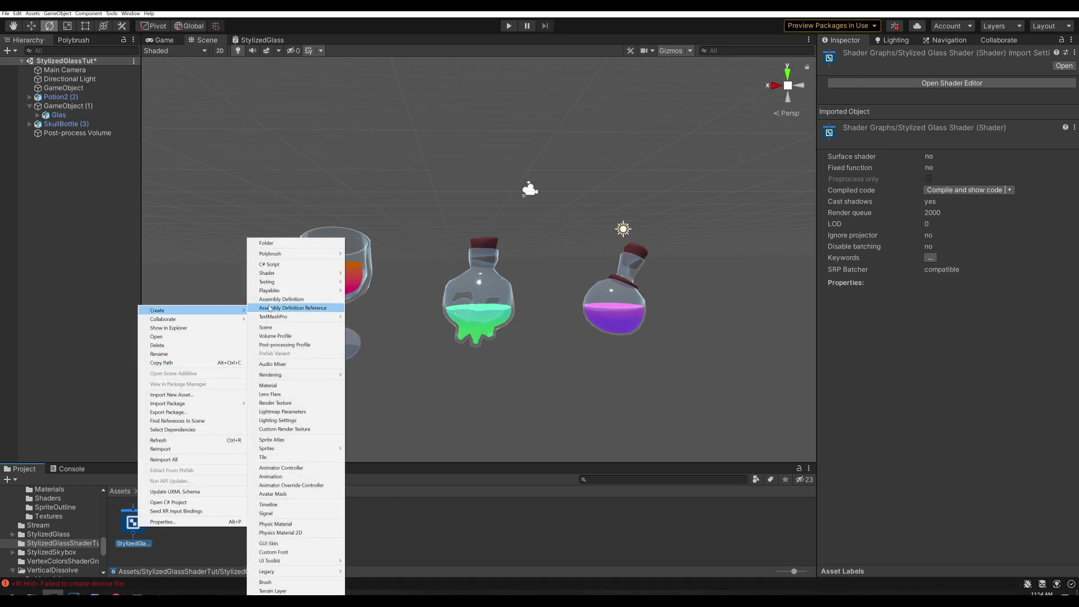
left_click(276, 385)
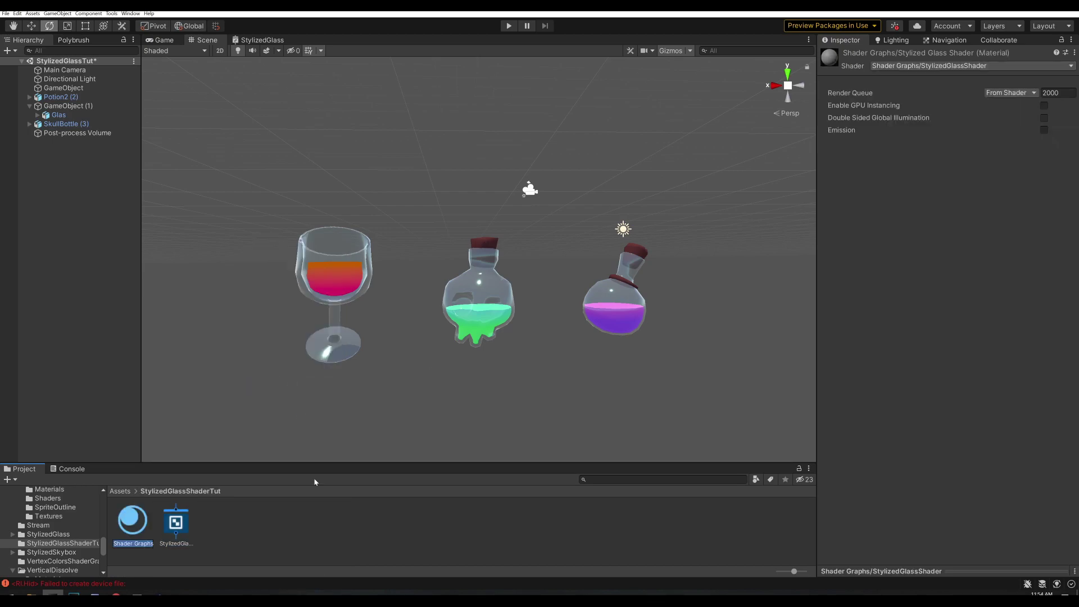
left_click(130, 524)
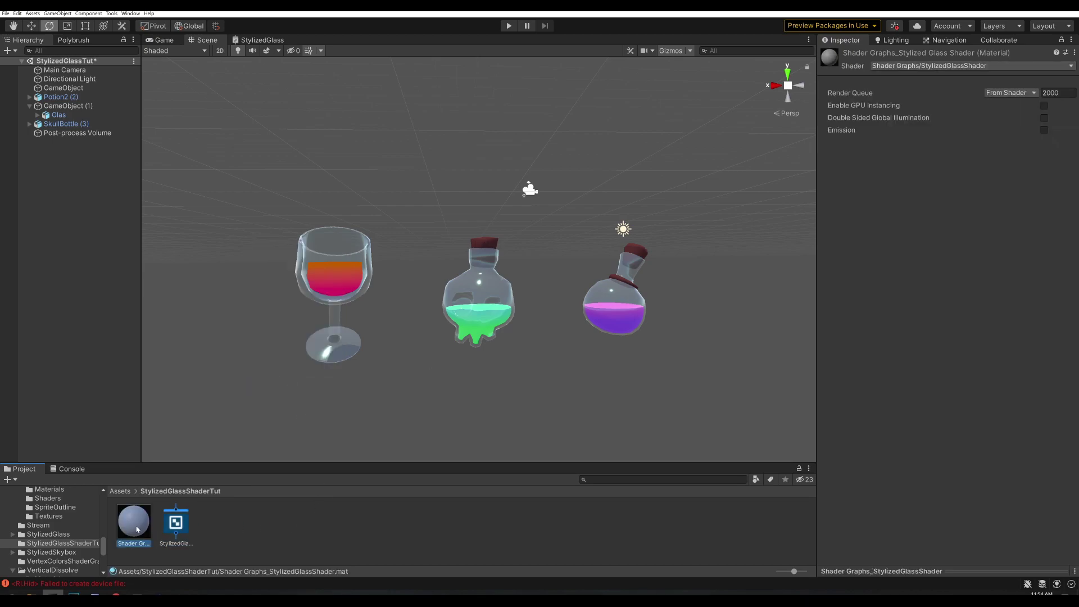
left_click_drag(138, 529, 612, 336)
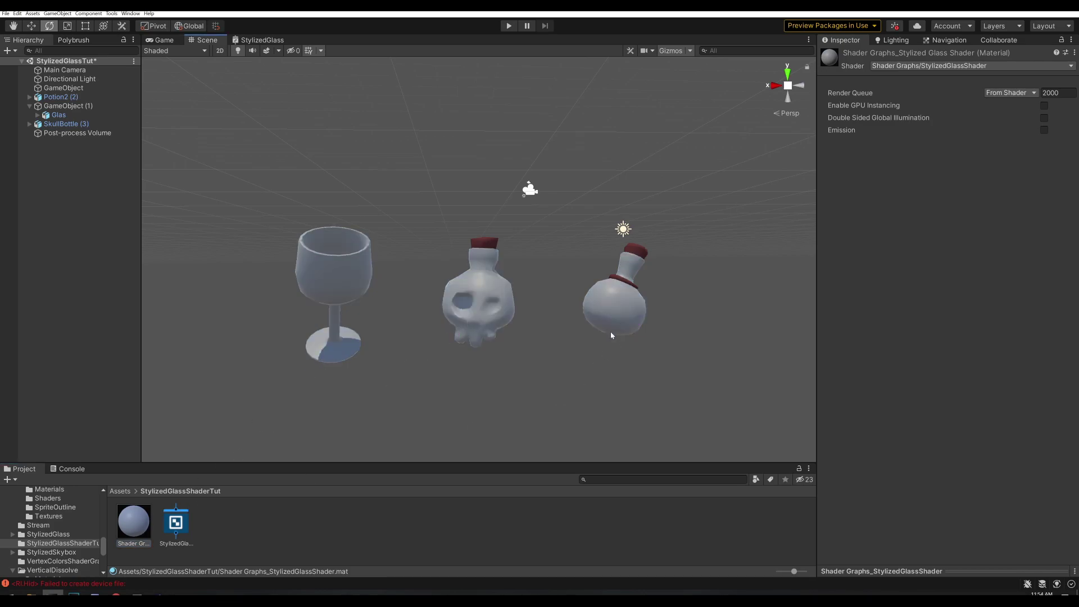
Step: Open the StylizedGlassShader graph and add a Custom Function node to it
double_click(179, 528)
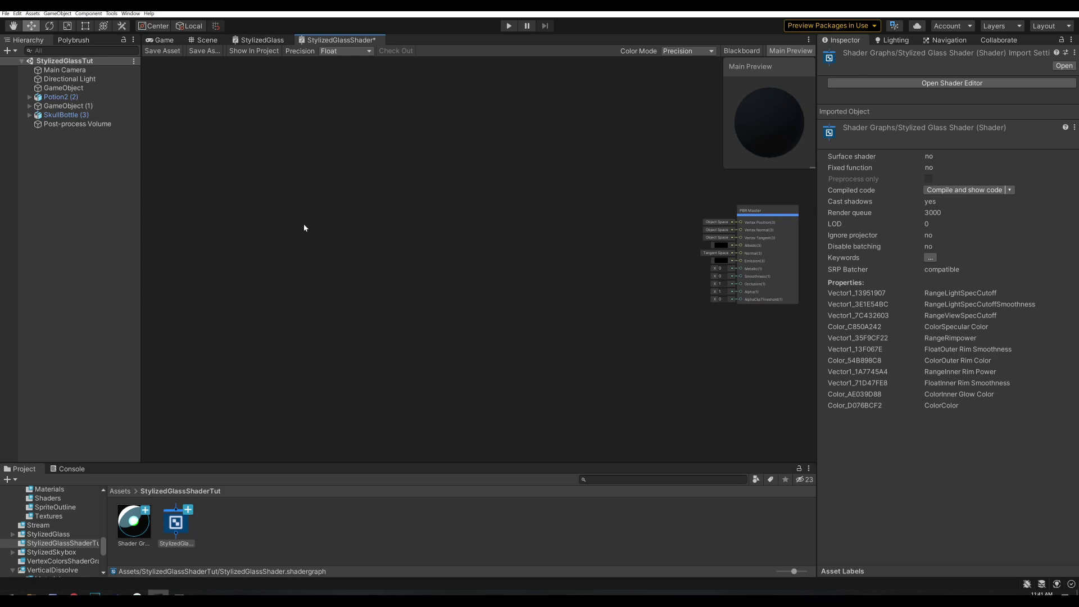
right_click(306, 215)
left_click(324, 218)
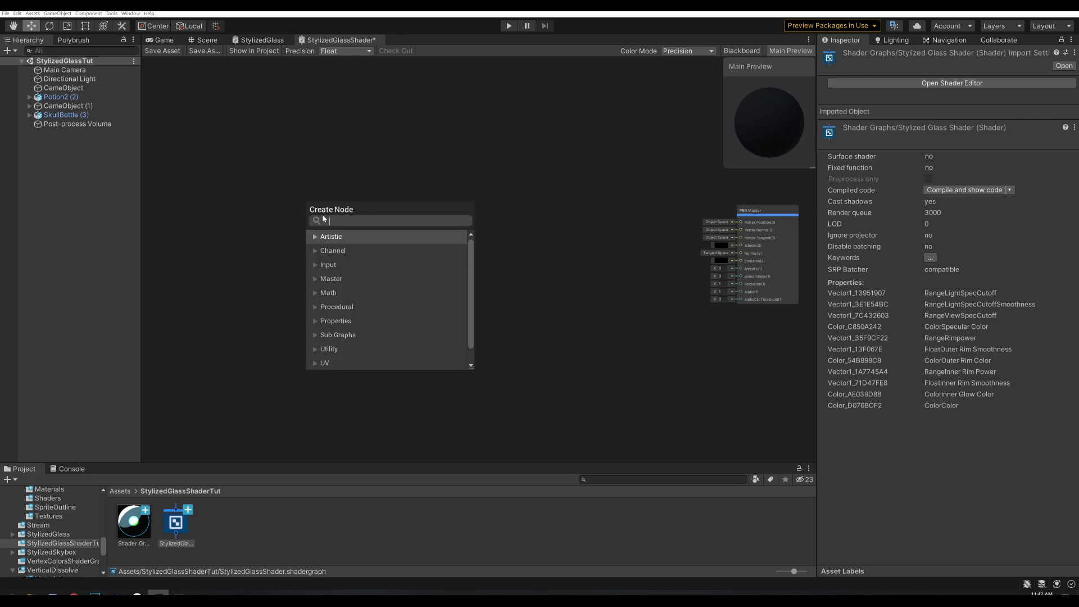
type("custom")
double_click(366, 252)
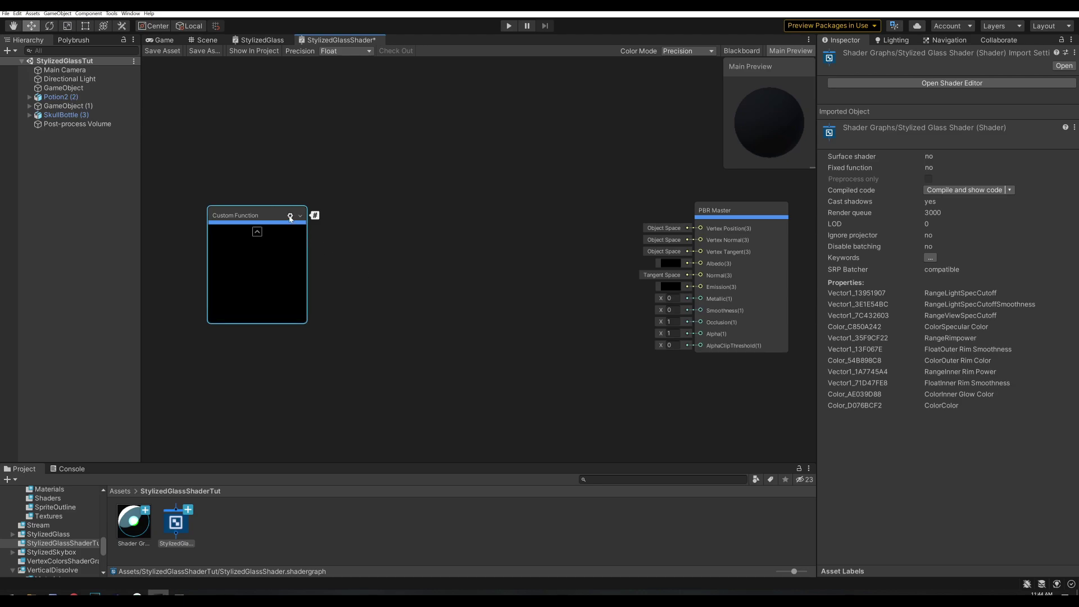
Step: Set the Custom Function node's type to String and add a Vector 3 output named Direction
left_click(290, 217)
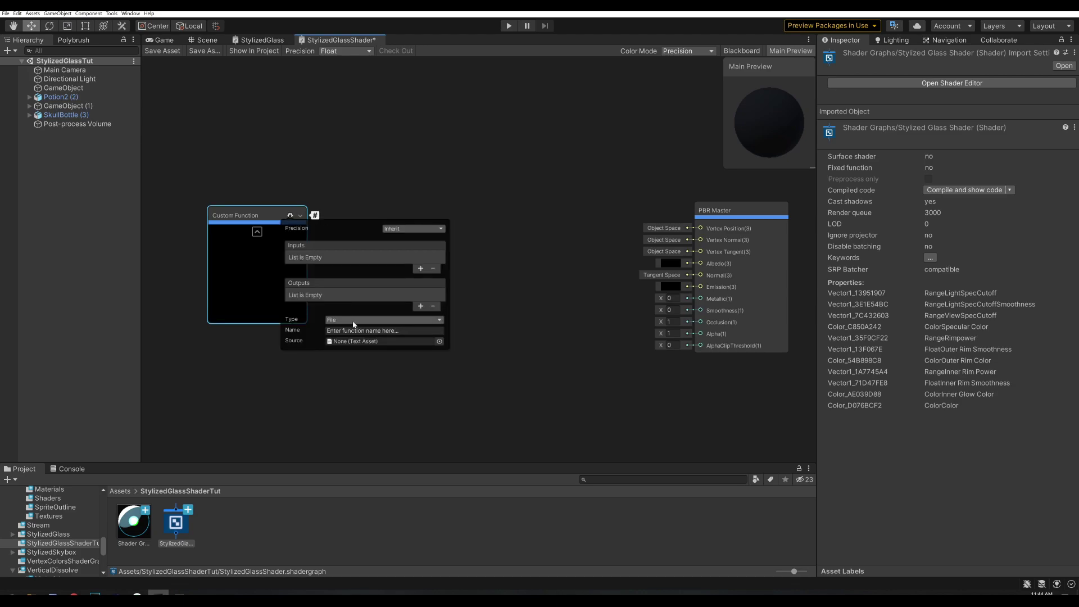
left_click(332, 322)
left_click(340, 338)
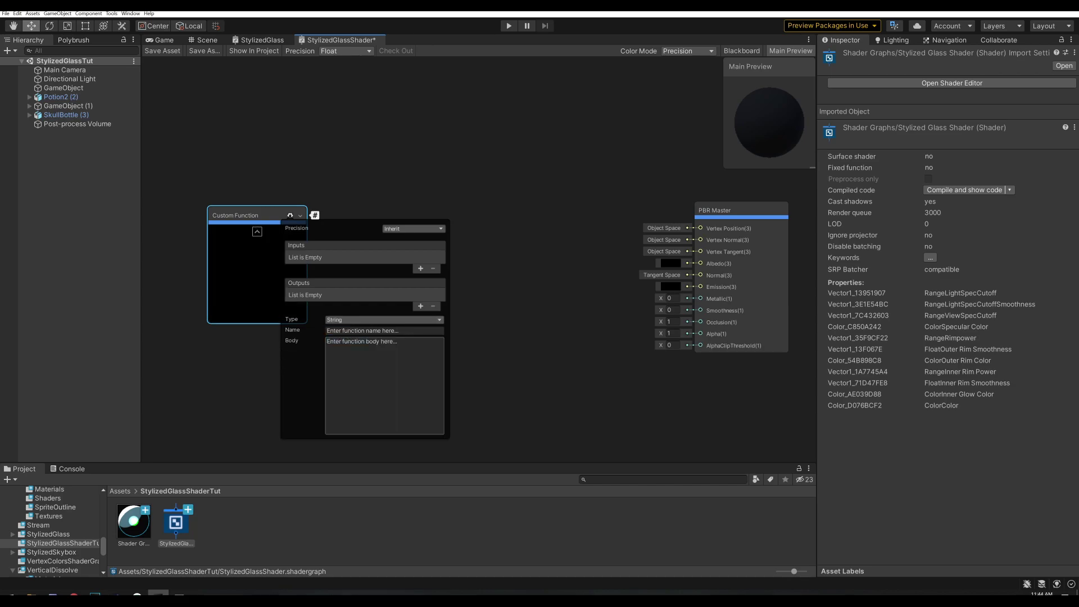
left_click(421, 307)
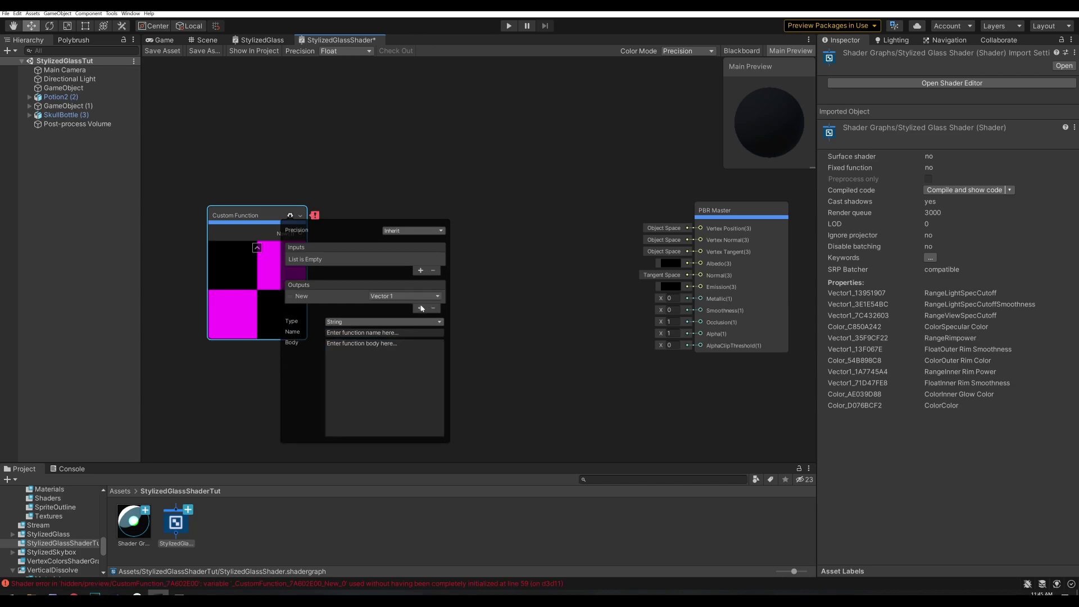
left_click(388, 298)
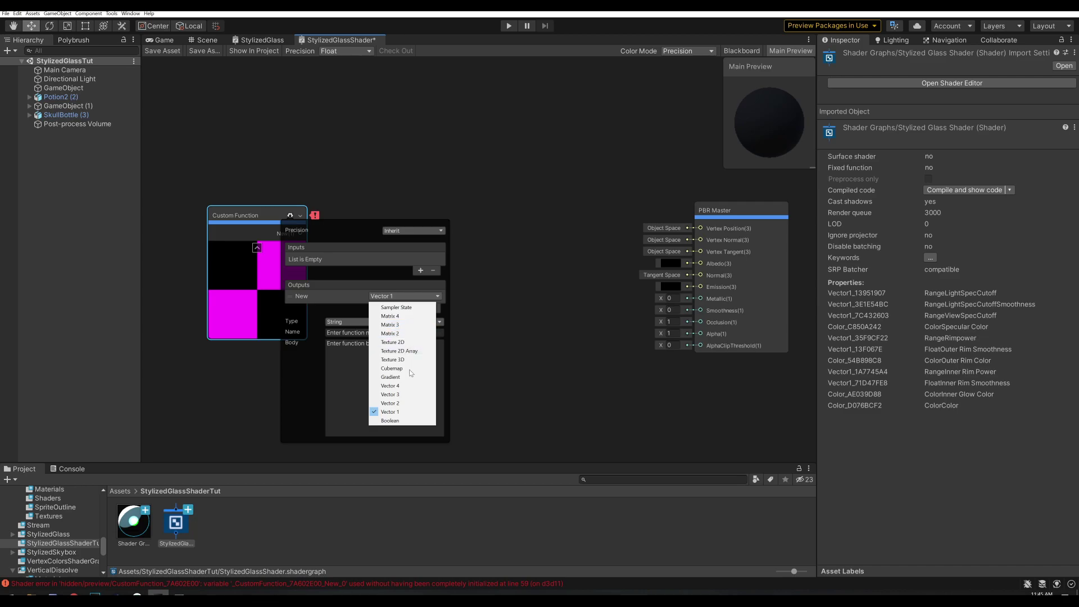
left_click(402, 396)
double_click(301, 296)
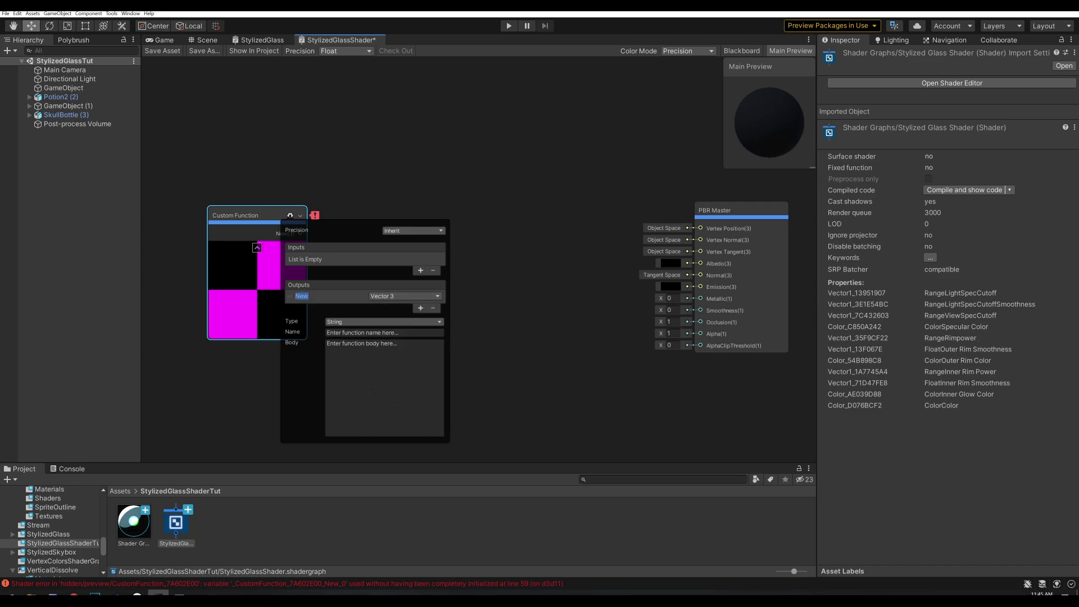
type("Direction")
key("Return")
Step: Name the custom function MainLightDirection
left_click(378, 333)
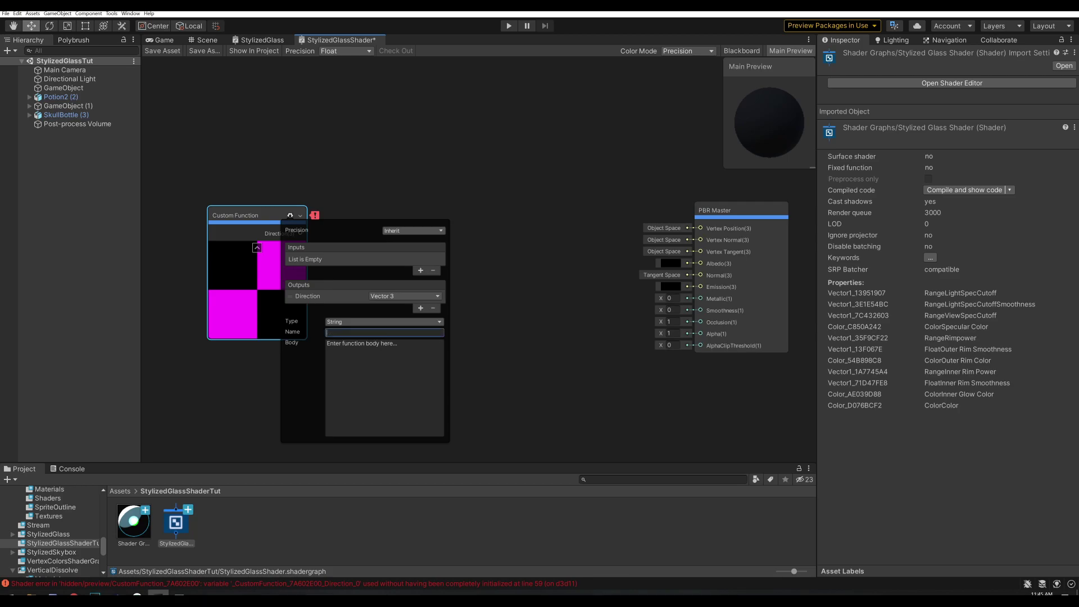
type("MainLightDirection")
key("Tab")
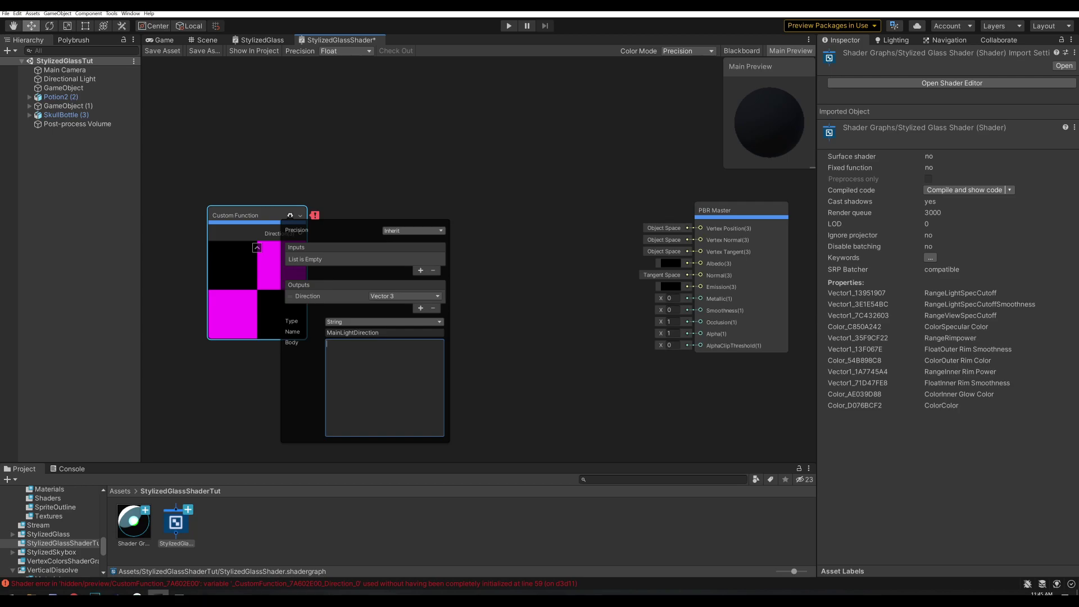
Step: Write the function body that sets Direction to float3(0.5,0.5,0) under #if SHADERGRAPH_PREVIEW and otherwise to light.direction from GetMainLight()
type("#if SHADERGRAPH_")
type("PREVIEW ")
type("Direction = float3(0.5,")
type("0.5,0")
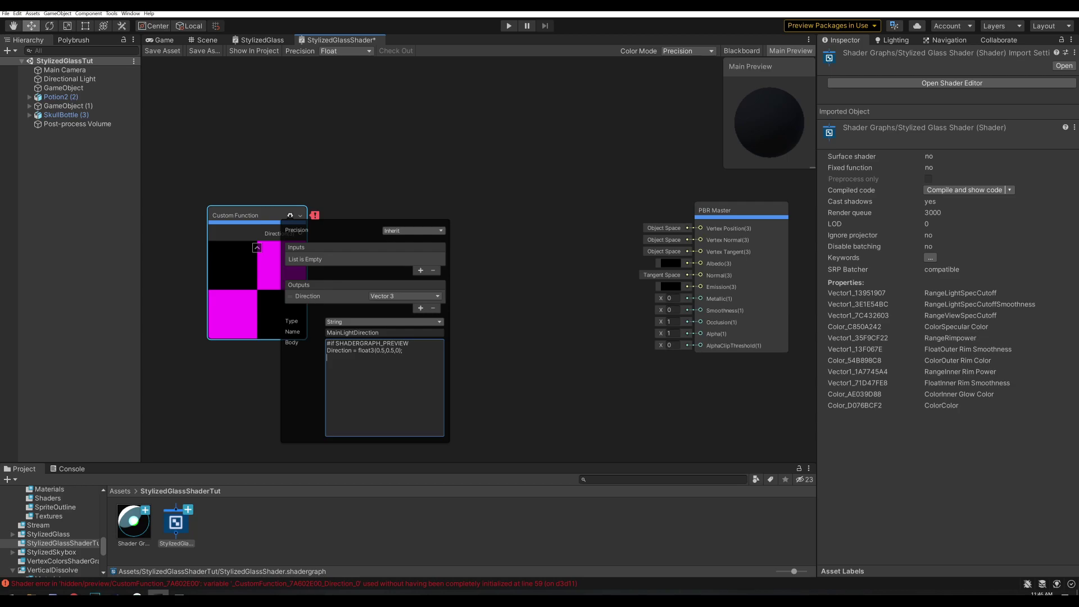
type("#else")
type("Light light = Ge")
type("tMainLight(); ")
type("Direction = light.direction; ")
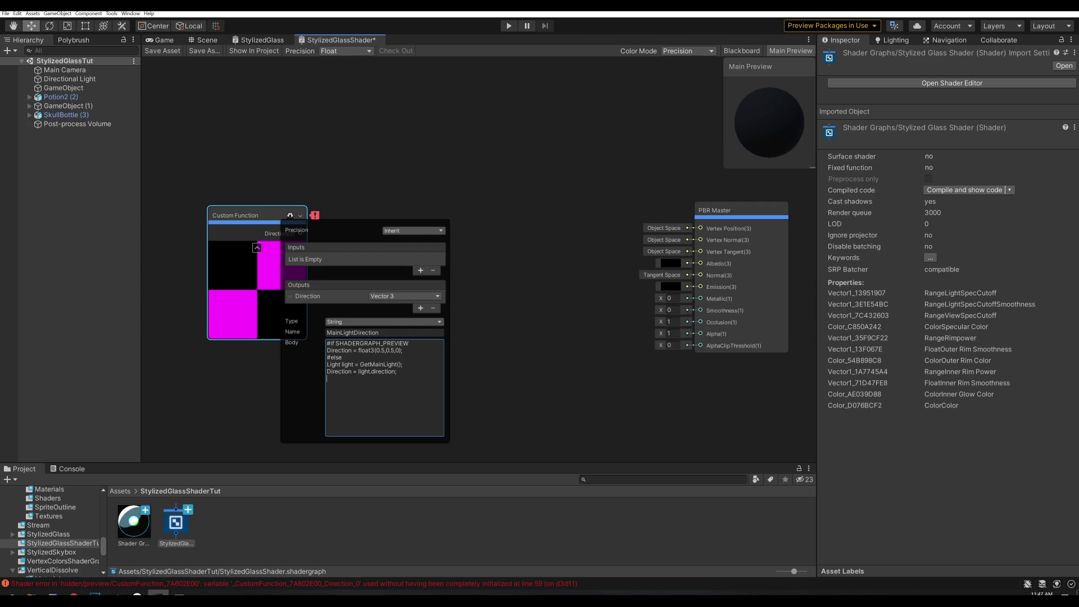
type("#endif")
left_click(493, 334)
left_click(291, 215)
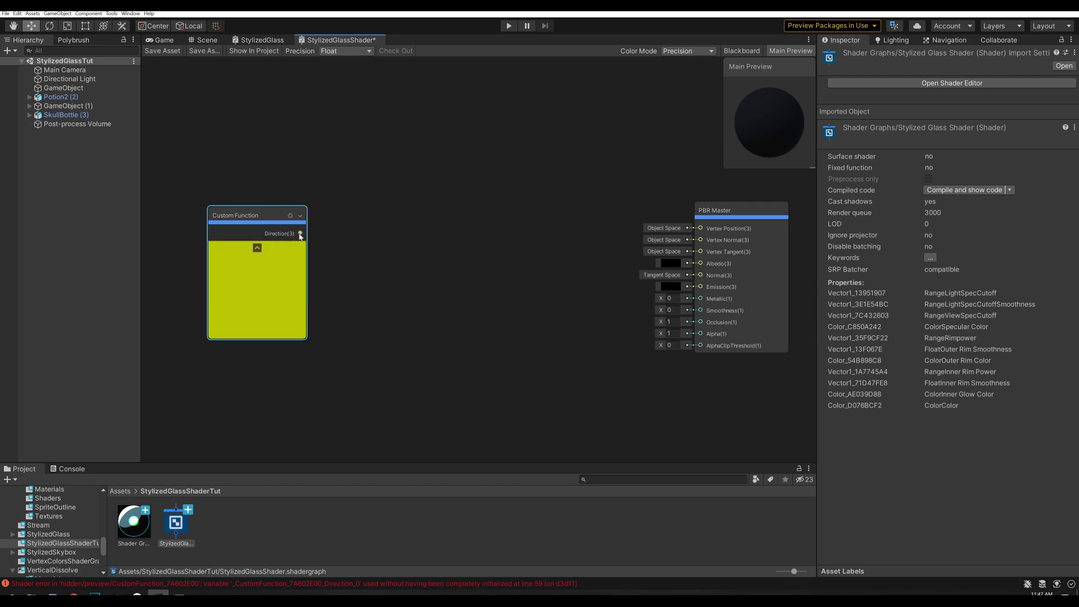
Step: Connect the Custom Function's Direction output to the PBR Master's Albedo input and save the shader asset
left_click_drag(301, 234, 700, 264)
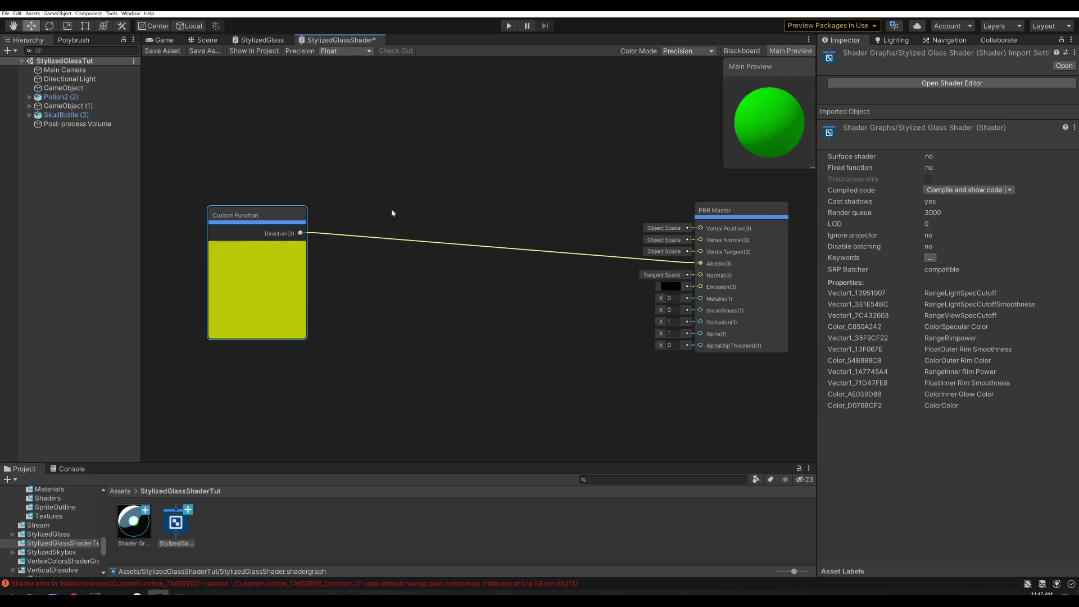
left_click(162, 51)
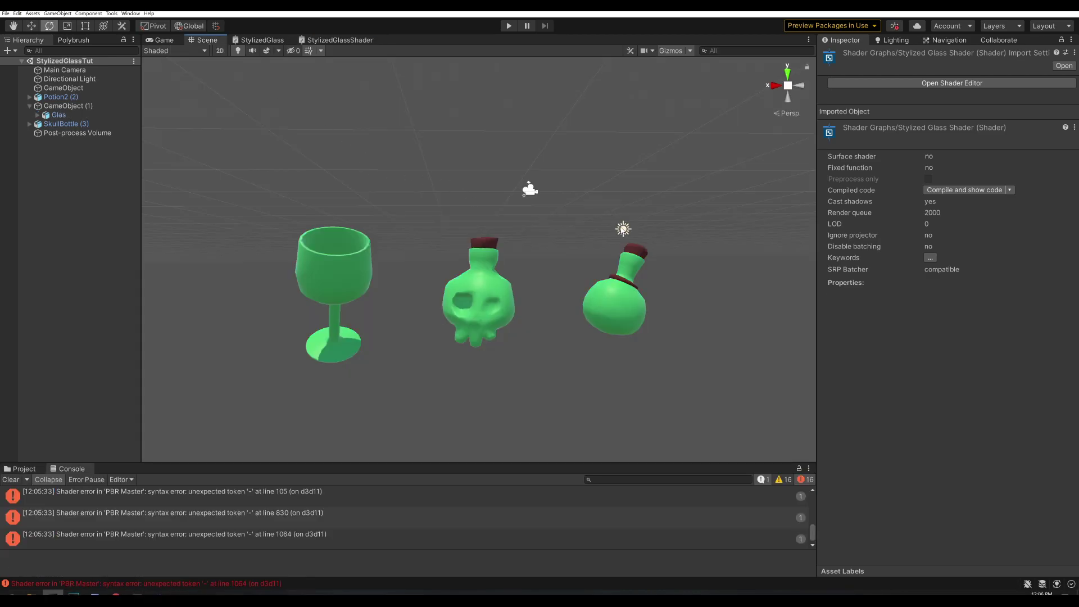
Step: Rotate the Directional Light in the scene to test how the objects' colour responds
left_click(621, 228)
left_click_drag(595, 195, 673, 239)
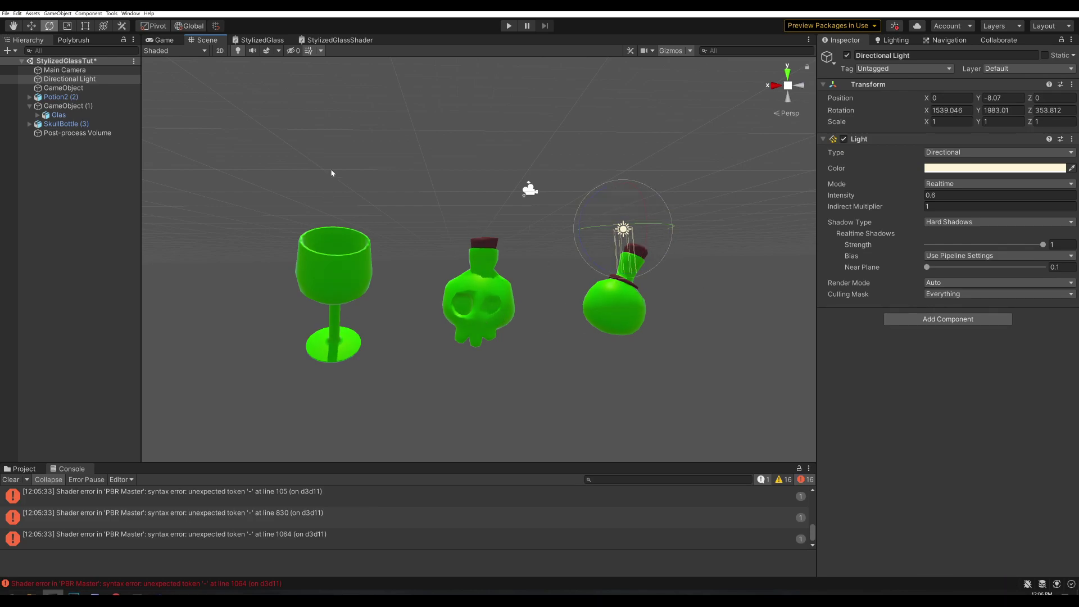
Step: In the StylizedGlassShader graph, add a Dot Product node with Direction feeding input A, and arrange both nodes
left_click(315, 40)
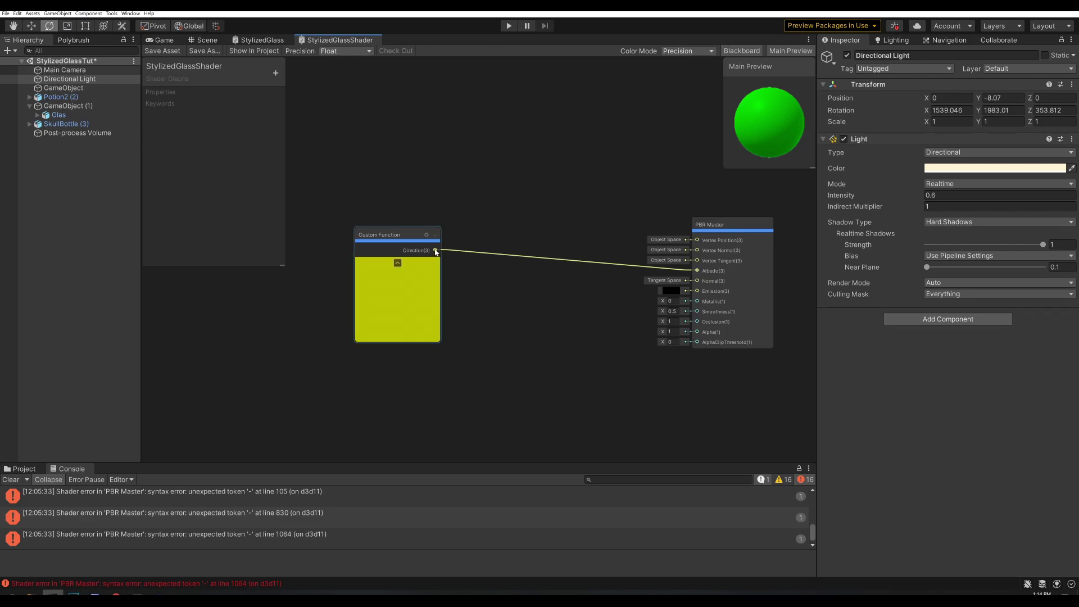
left_click_drag(436, 252, 478, 273)
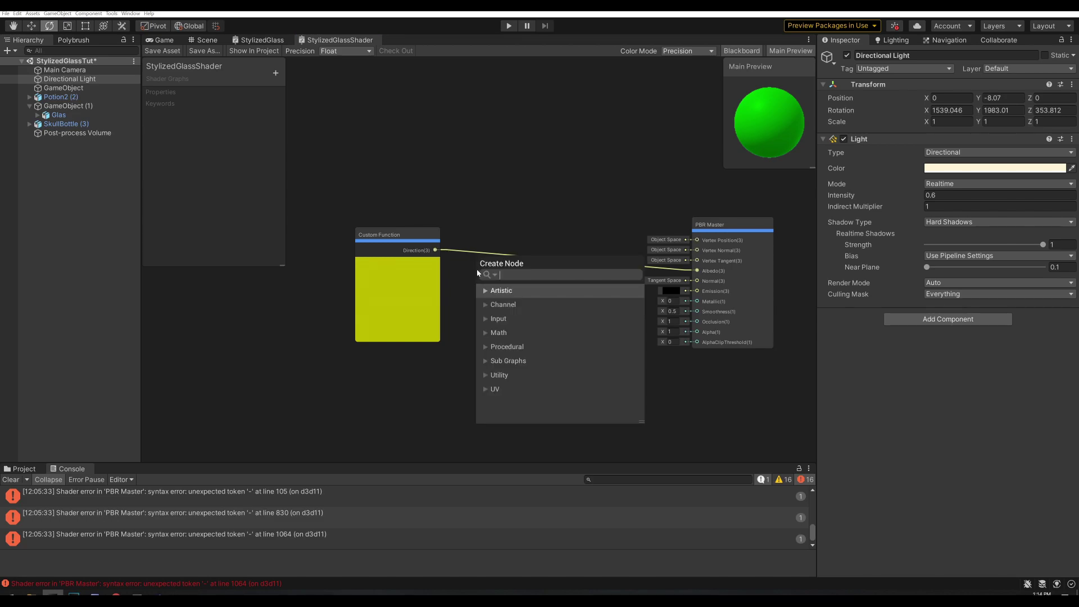
type("dot")
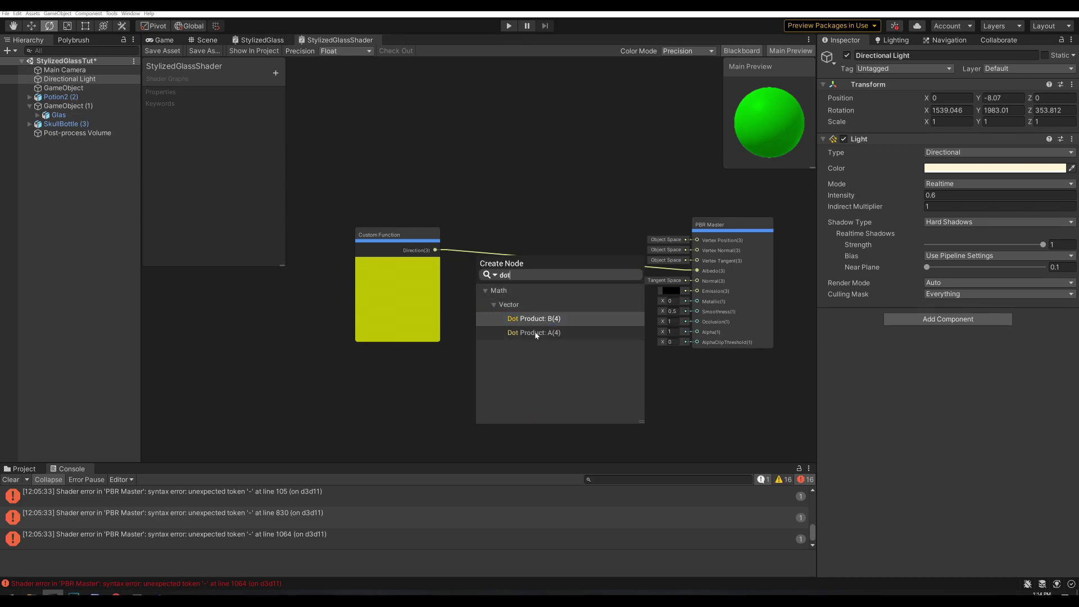
double_click(535, 333)
left_click_drag(398, 260, 352, 218)
left_click_drag(512, 304, 540, 231)
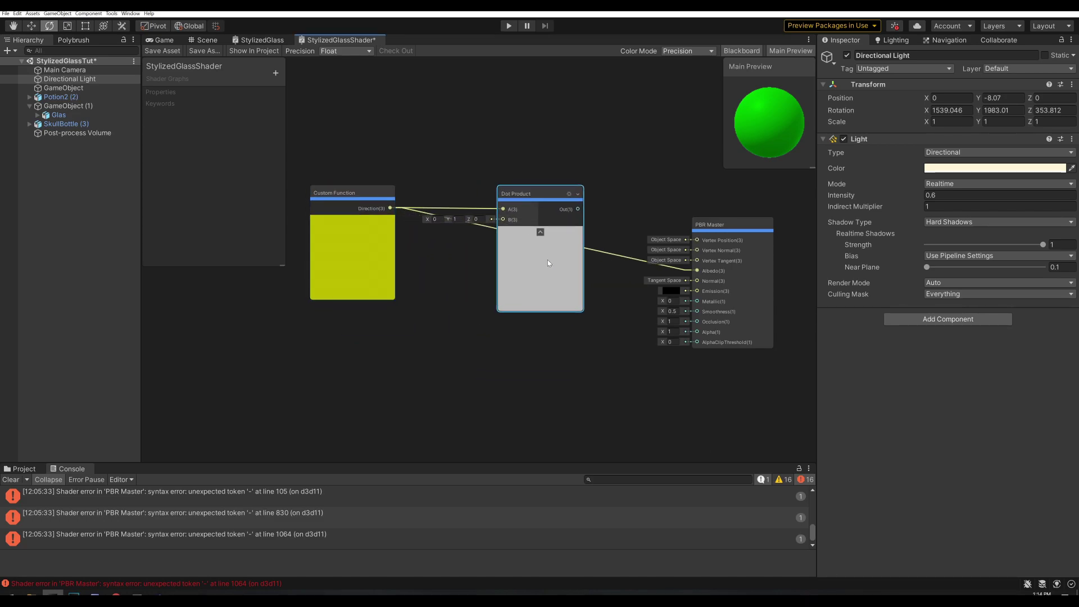
Step: Add a Normal Vector node in Object space, connect it to the Dot Product's B input, and place it collapsed between the other two nodes
right_click(440, 308)
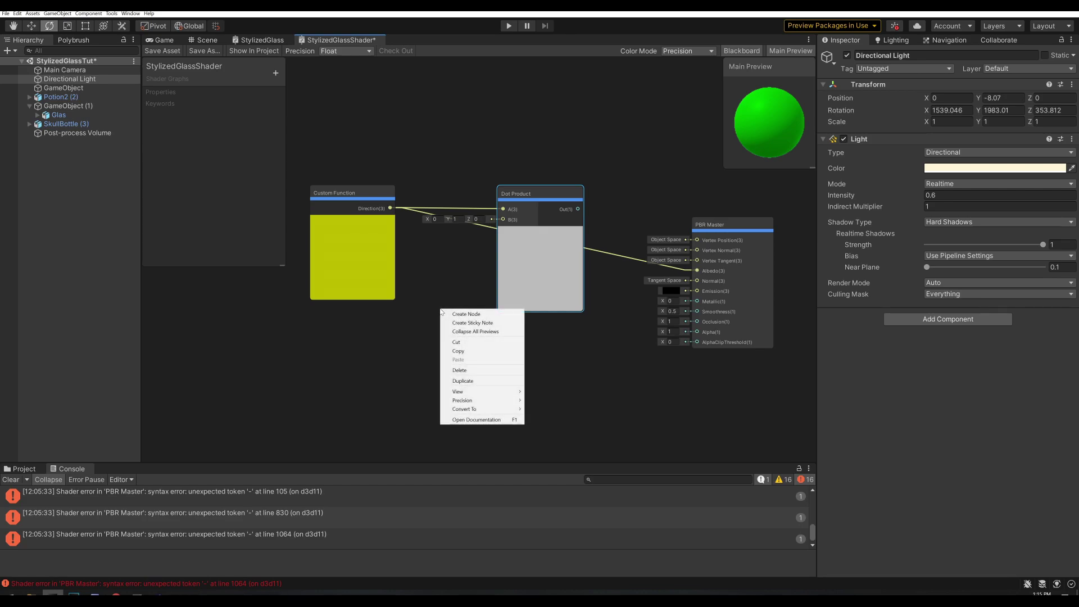
left_click(455, 314)
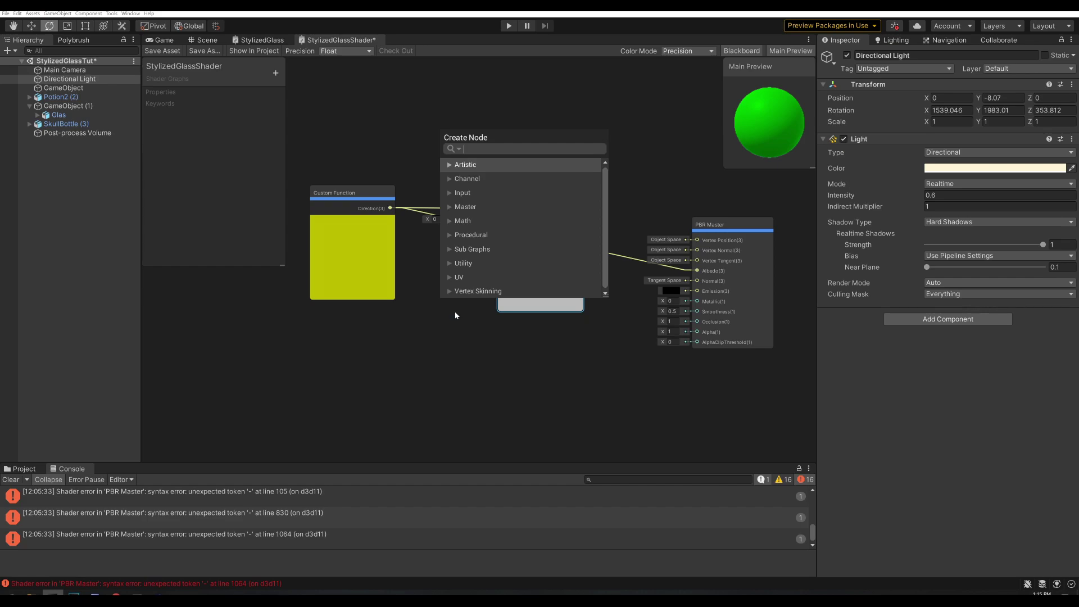
type("normal")
double_click(489, 292)
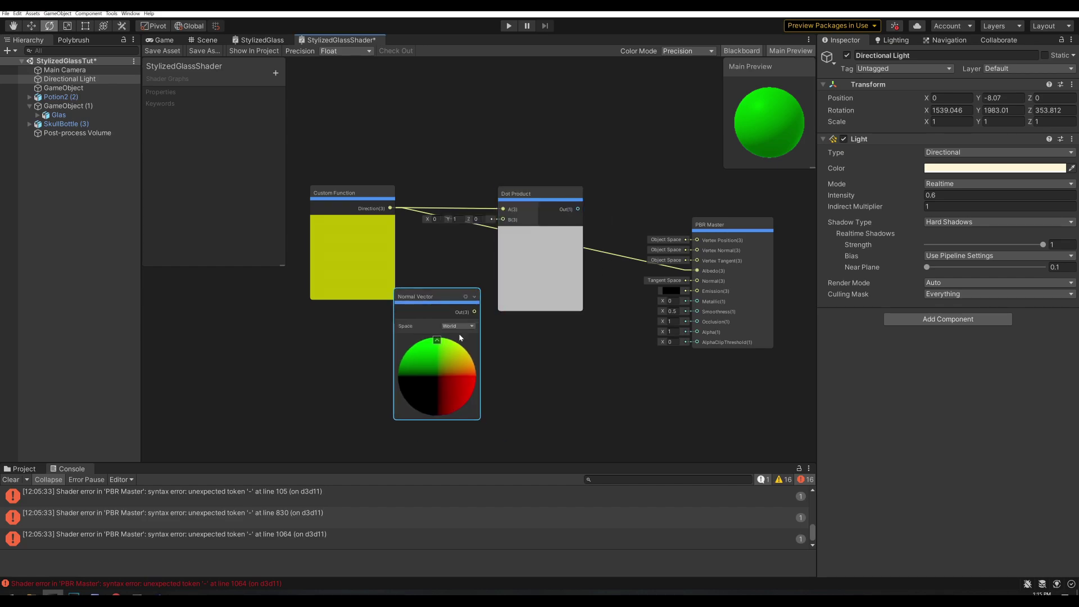
left_click(459, 326)
left_click(461, 344)
left_click_drag(474, 312, 503, 219)
left_click(436, 340)
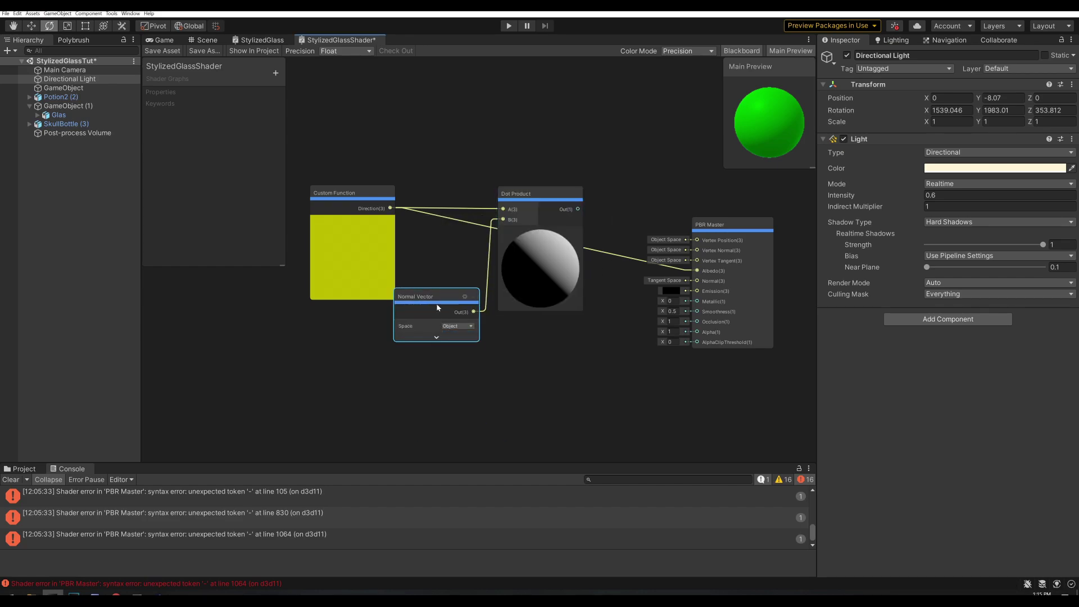
left_click_drag(437, 305, 444, 240)
Step: Delete the Direction connection to Albedo and feed the Dot Product's output into the PBR Master's Emission
left_click(595, 250)
key("Delete")
left_click_drag(578, 209, 699, 293)
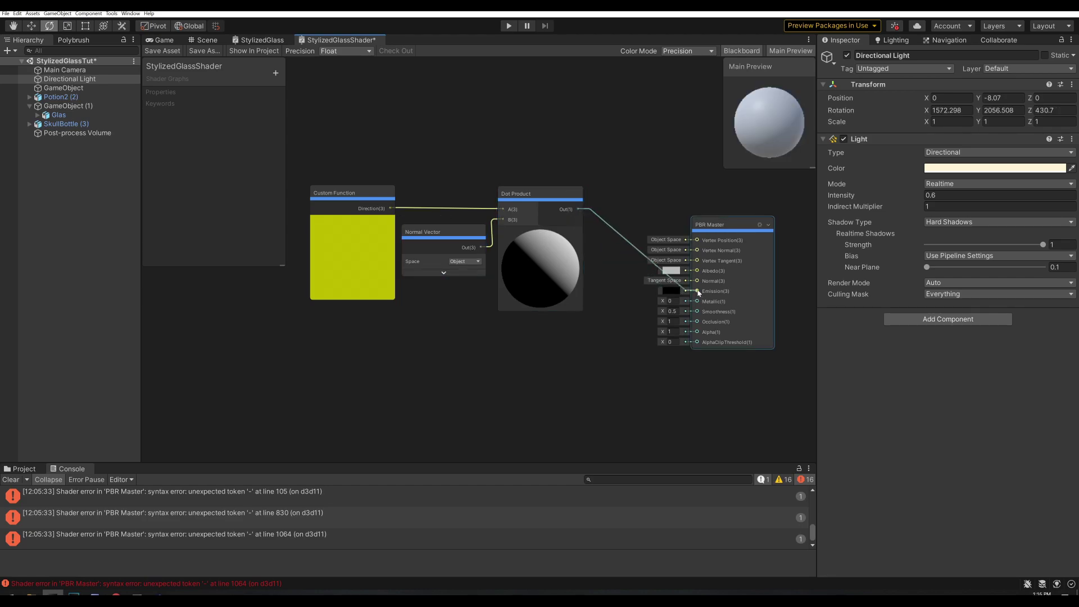
Step: Set the PBR Master's Albedo to black and Smoothness to 0, and save the shader asset
left_click(672, 272)
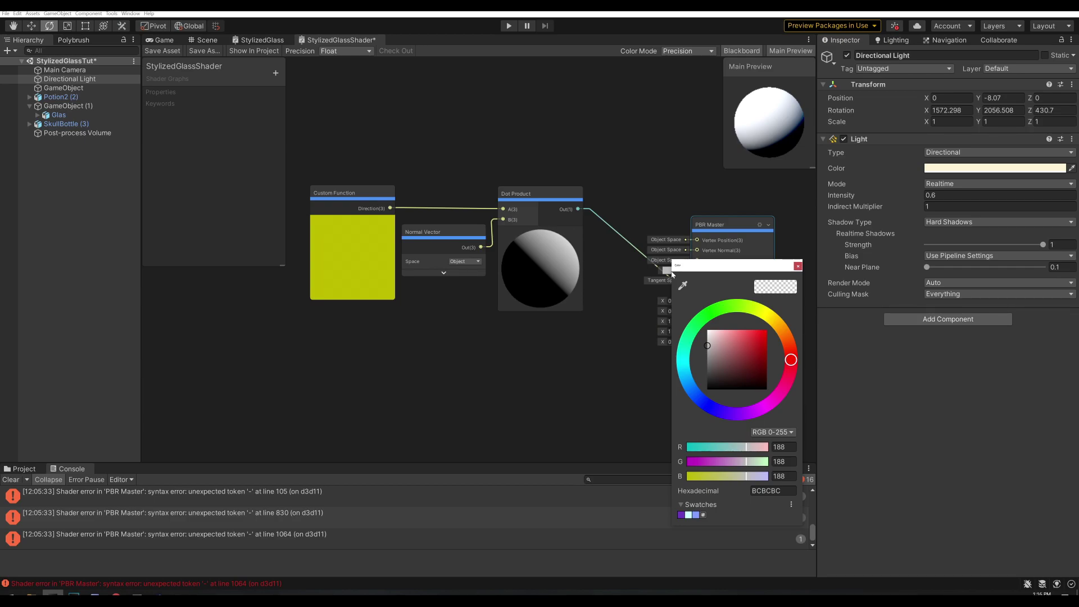
left_click(709, 389)
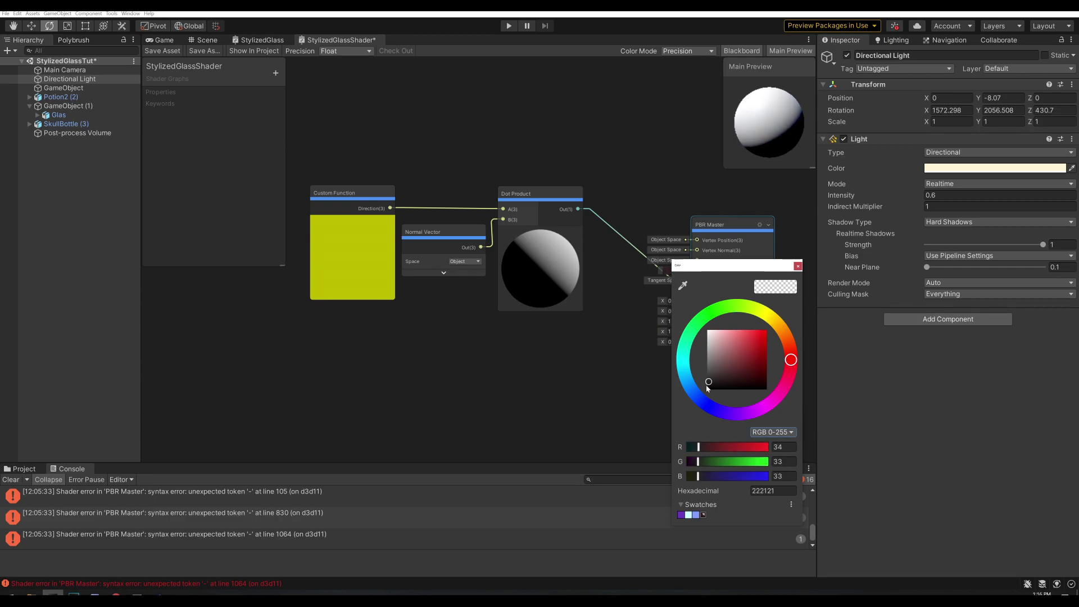
left_click(798, 267)
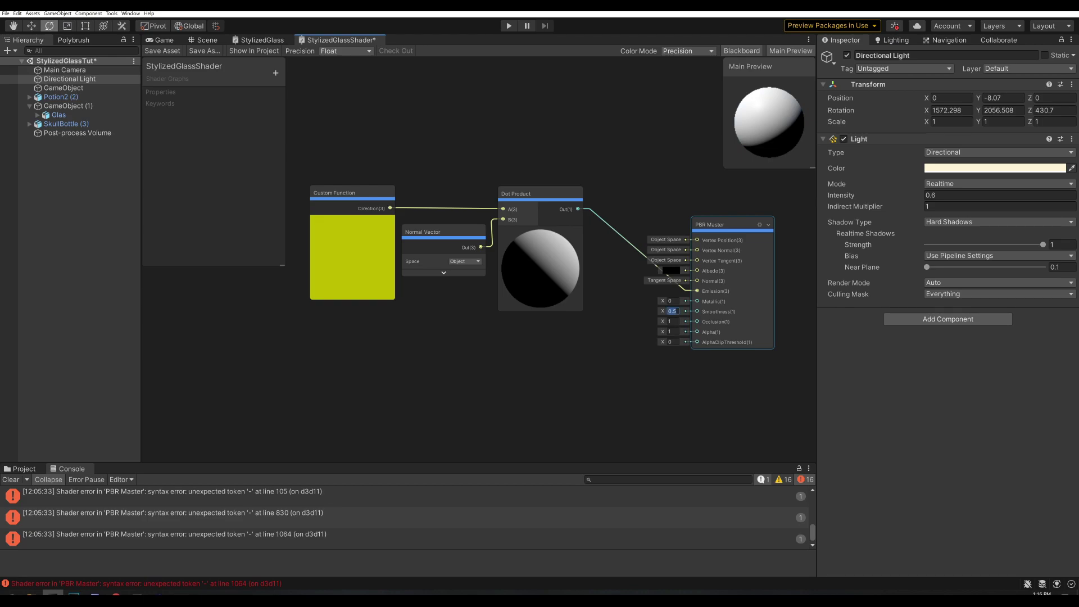
type("0")
left_click(152, 52)
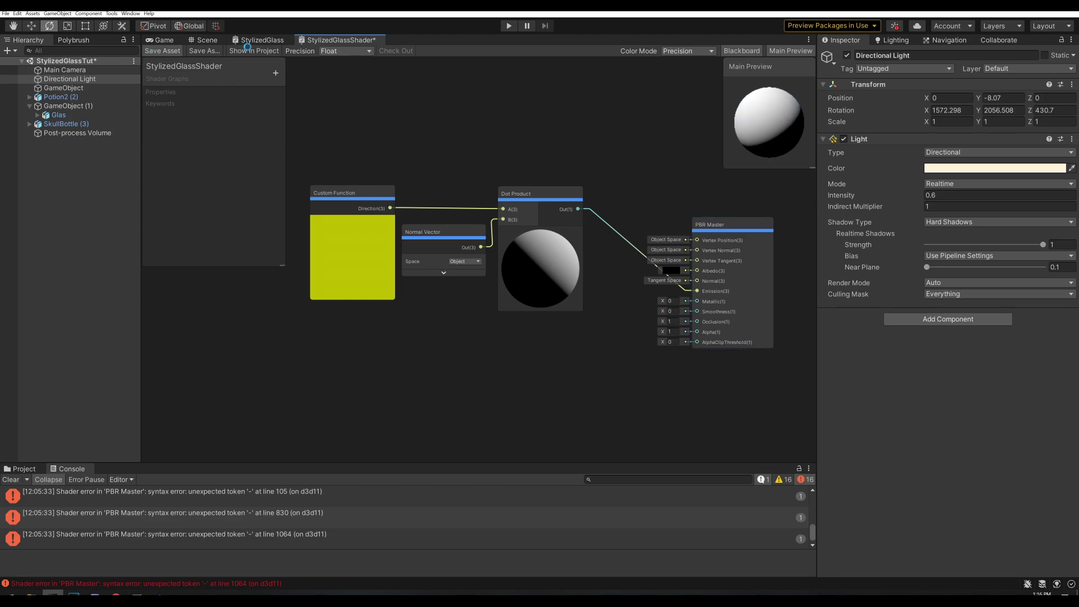
Step: Rotate the Directional Light in the scene to check the diffuse shading on the glass and bottles
left_click(206, 43)
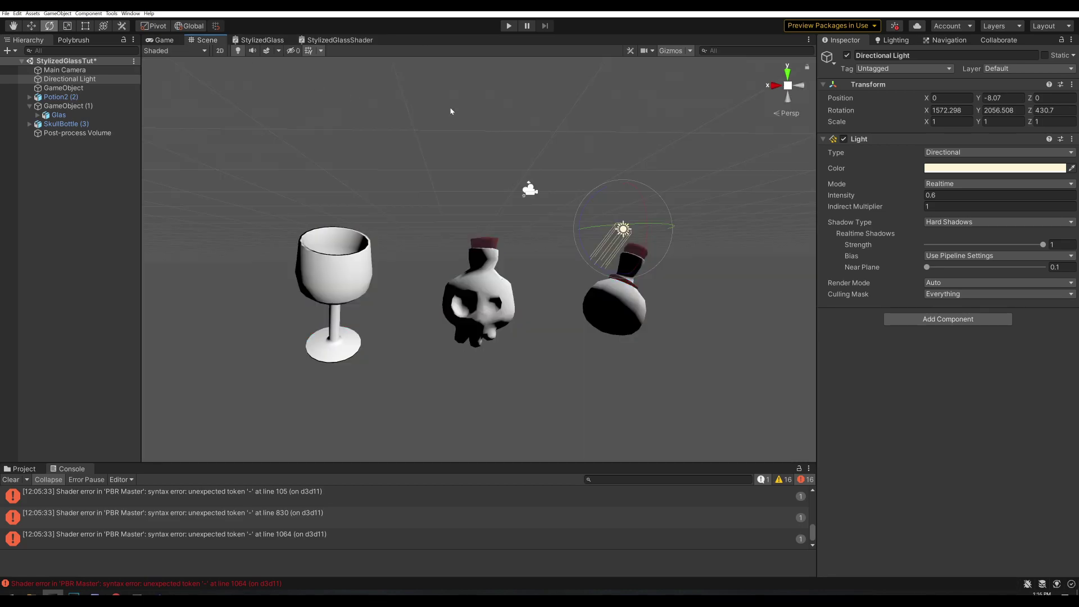
mouse_move(595, 195)
left_mouse_down()
mouse_move(647, 152)
mouse_move(724, 316)
mouse_move(684, 174)
mouse_move(503, 163)
mouse_move(340, 202)
mouse_move(581, 169)
mouse_move(426, 178)
mouse_move(570, 167)
mouse_move(560, 136)
mouse_move(489, 175)
mouse_move(593, 163)
mouse_move(481, 176)
mouse_move(575, 257)
left_mouse_up()
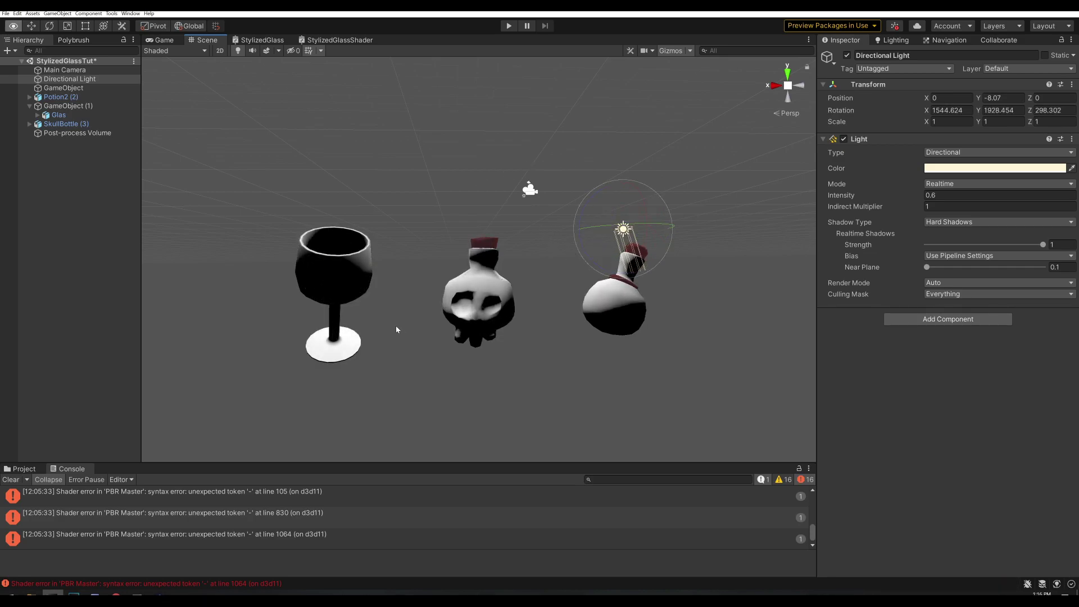
mouse_move(396, 325)
left_mouse_down("alt")
mouse_move(424, 352)
mouse_move(652, 393)
mouse_move(633, 193)
mouse_move(489, 193)
mouse_move(598, 366)
mouse_move(372, 339)
mouse_move(429, 371)
mouse_move(652, 352)
mouse_move(355, 326)
mouse_move(421, 333)
mouse_move(405, 335)
left_mouse_up("alt")
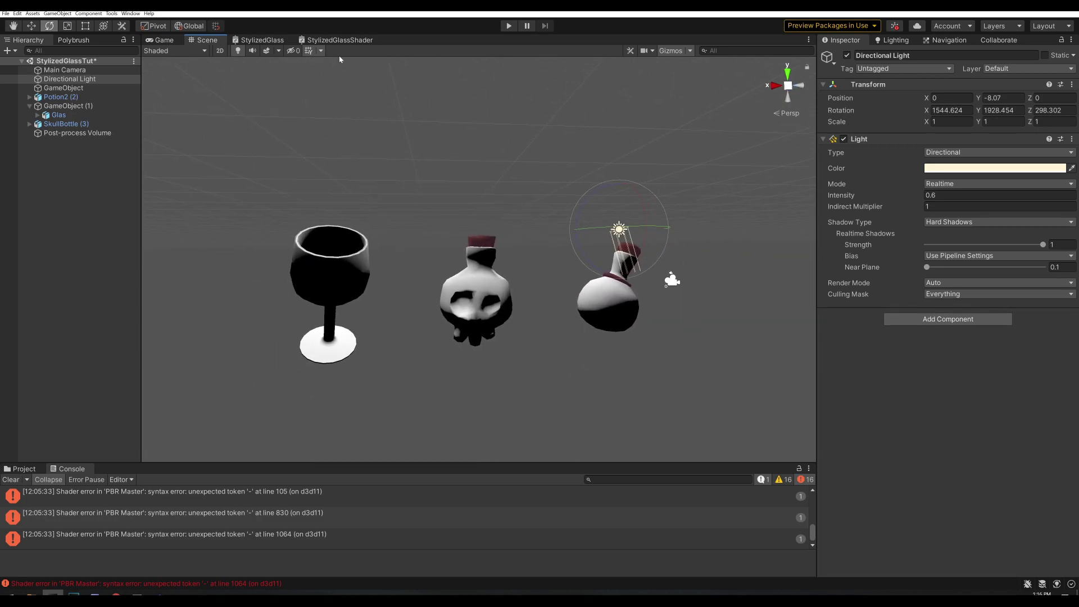
Step: In the StylizedGlassShader graph, add a Subtract node with the Custom Function's Direction feeding input A
left_click(335, 40)
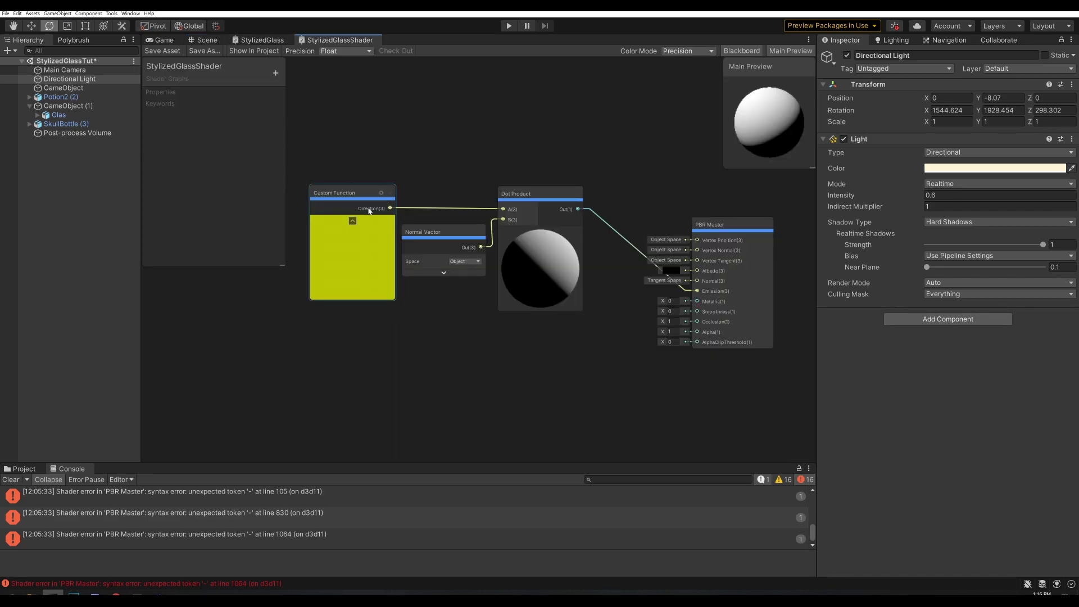
left_click_drag(391, 209, 440, 344)
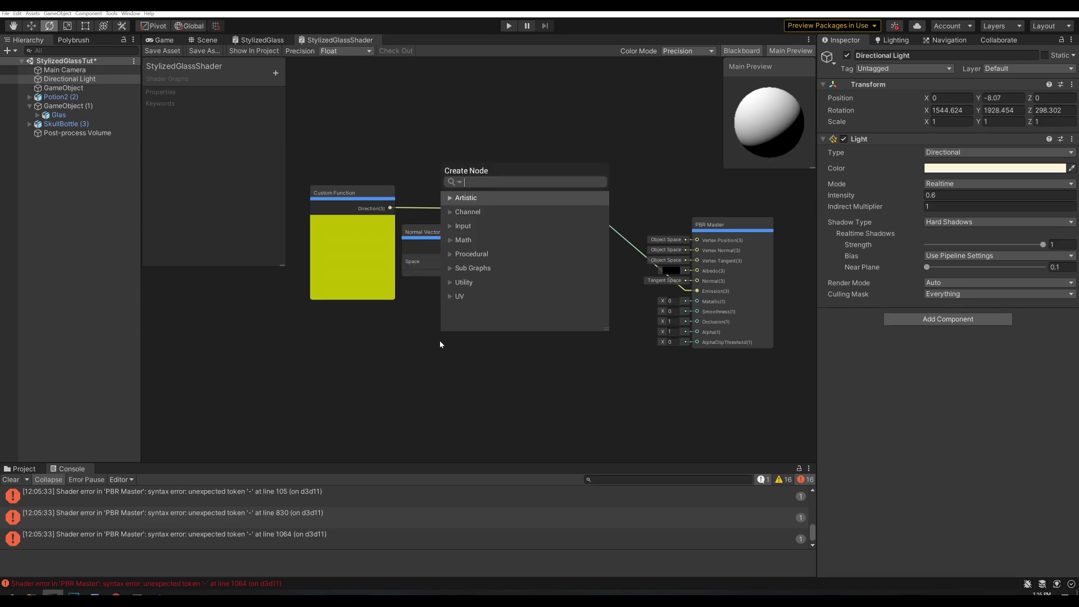
type("dot")
key("Return")
Step: Add a View Direction node in Object space beside the Subtract node and connect it to the Subtract's B input
right_click(373, 411)
left_click(379, 420)
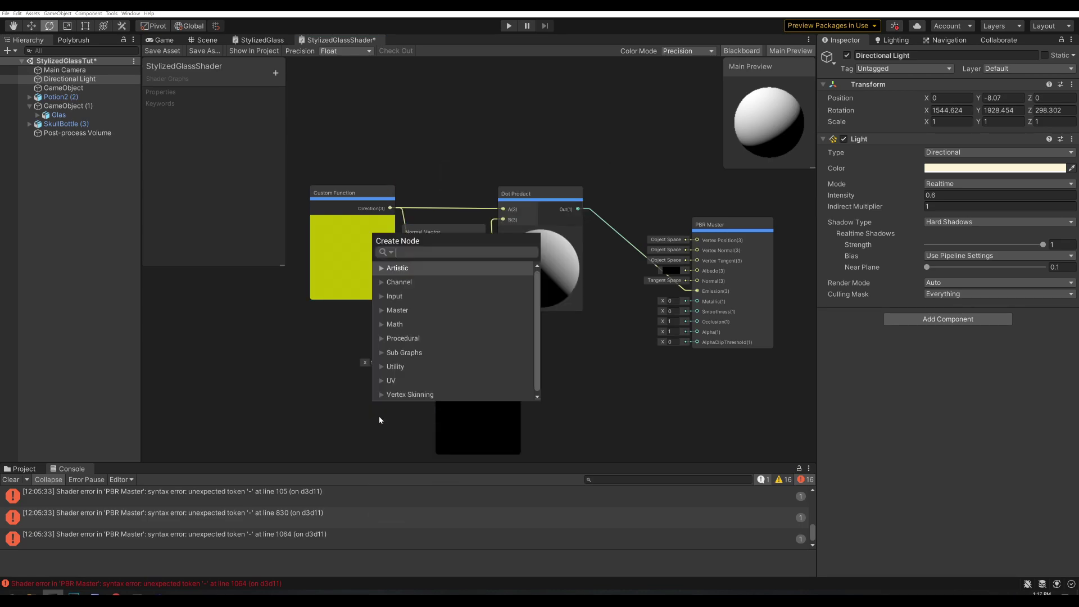
type("view")
double_click(437, 299)
left_click_drag(421, 432, 371, 328)
left_click_drag(407, 342, 441, 347)
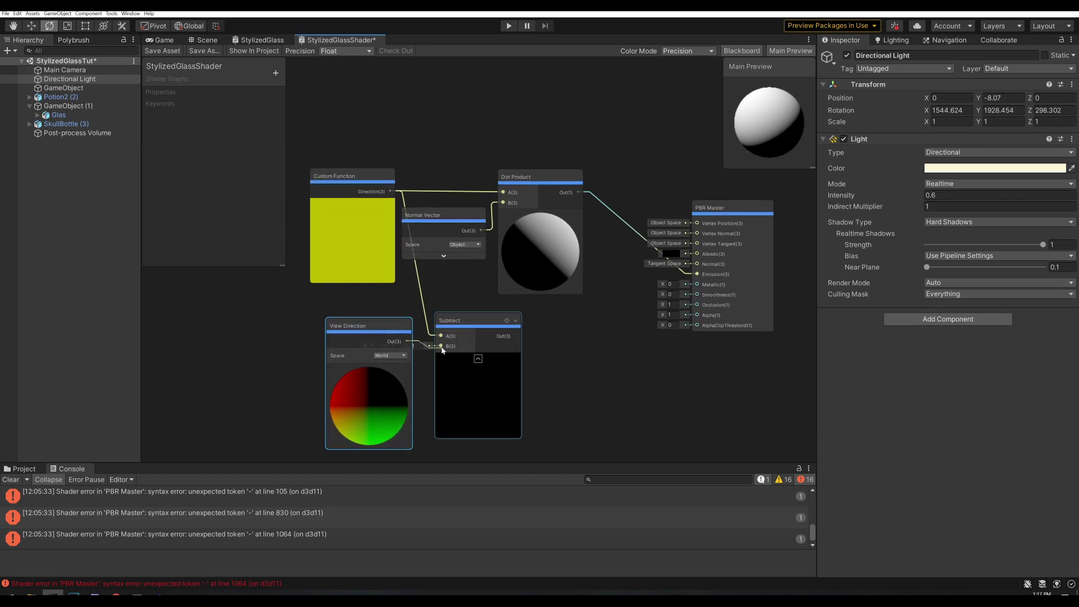
left_click(393, 356)
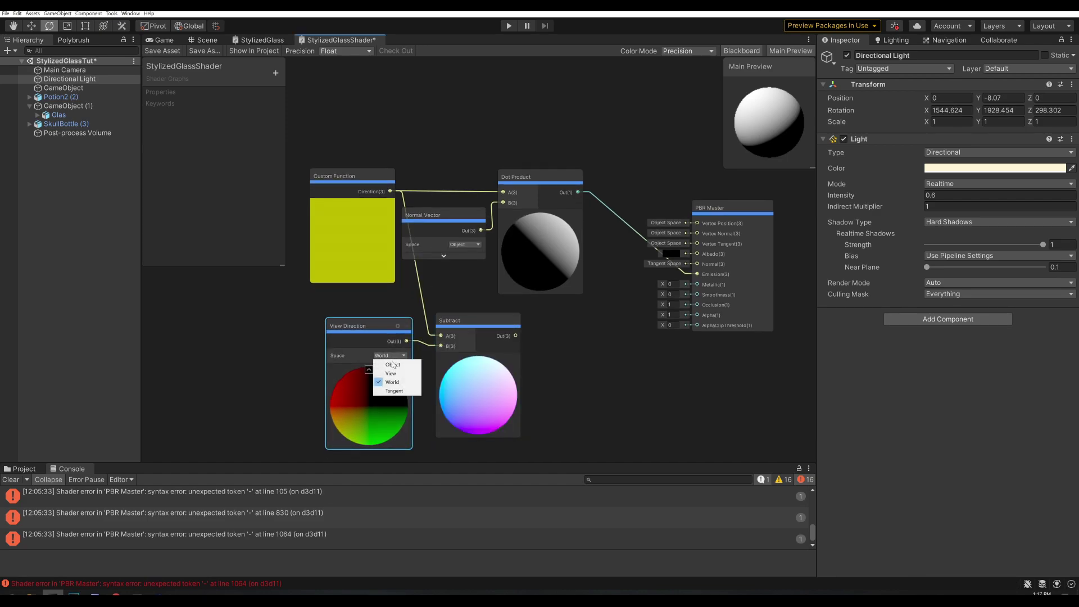
left_click(388, 363)
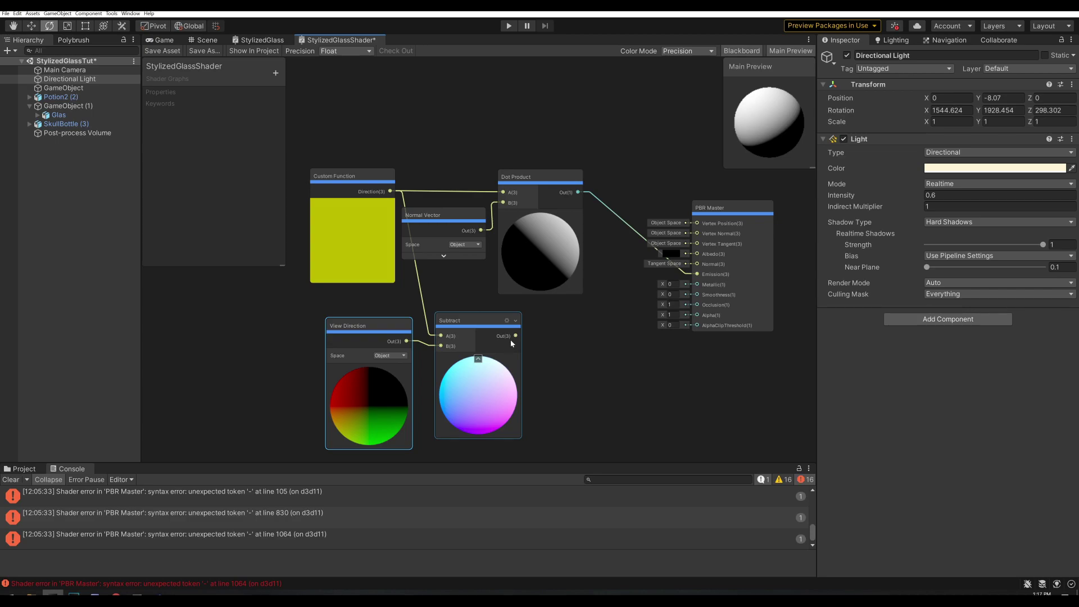
Step: Connect the Subtract output to the Dot Product's A input and save the shader asset
left_click_drag(515, 335, 502, 192)
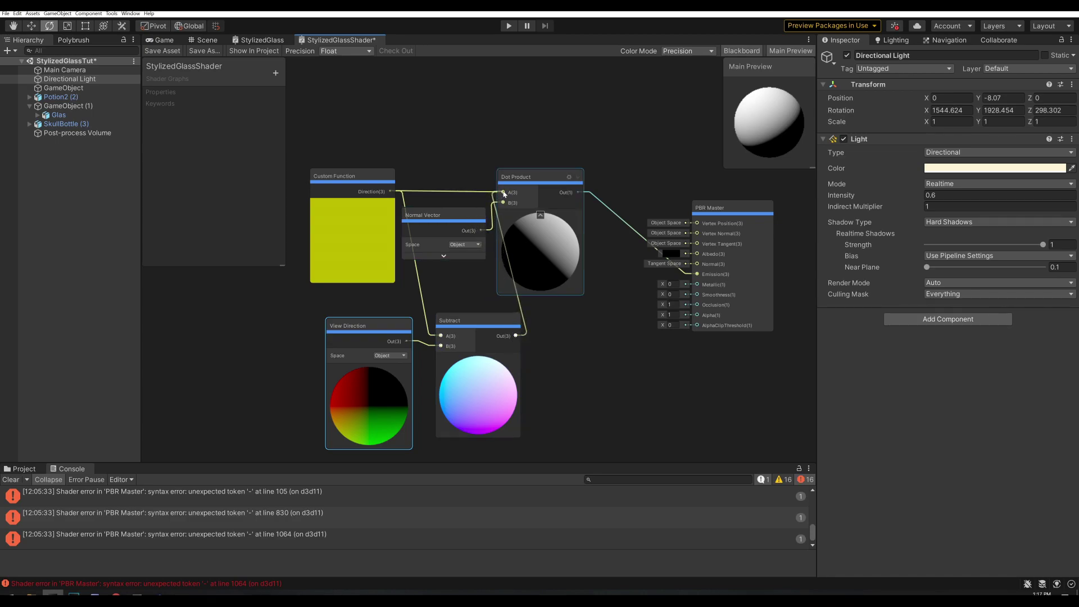
left_click(181, 50)
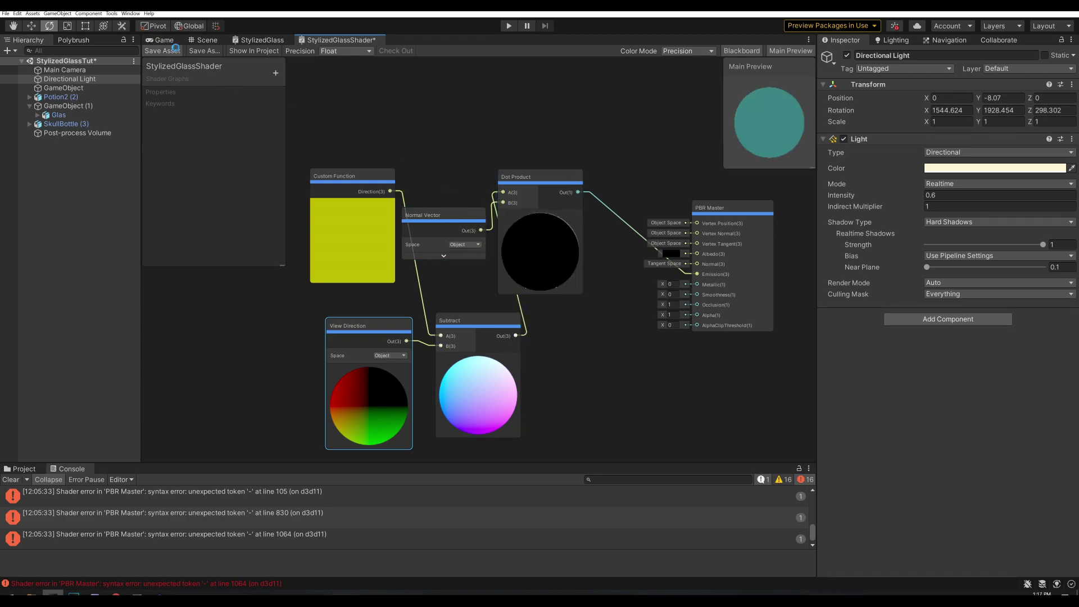
Step: Rotate the Directional Light in the scene and orbit around the objects to check the view-dependent highlight
left_click(207, 41)
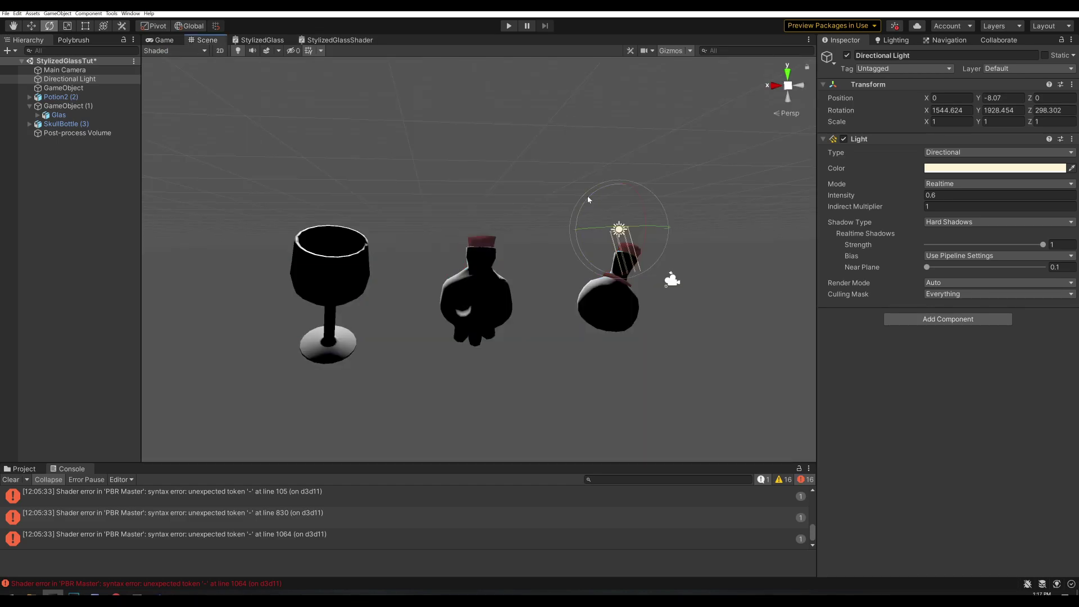
mouse_move(589, 199)
left_mouse_down()
mouse_move(610, 225)
mouse_move(649, 175)
mouse_move(579, 196)
mouse_move(444, 285)
mouse_move(570, 179)
mouse_move(558, 185)
left_mouse_up()
left_click_drag(408, 213, 461, 220, "alt")
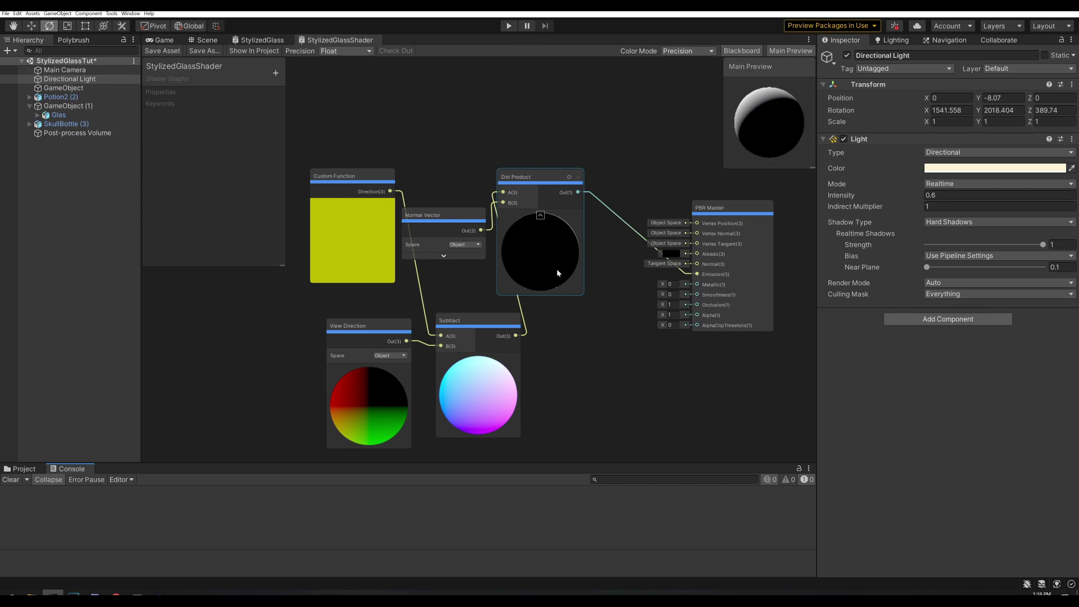
Step: Collapse the Dot Product preview, make room before the PBR Master, and add a Smoothstep node with the Dot Product feeding In
left_click(540, 215)
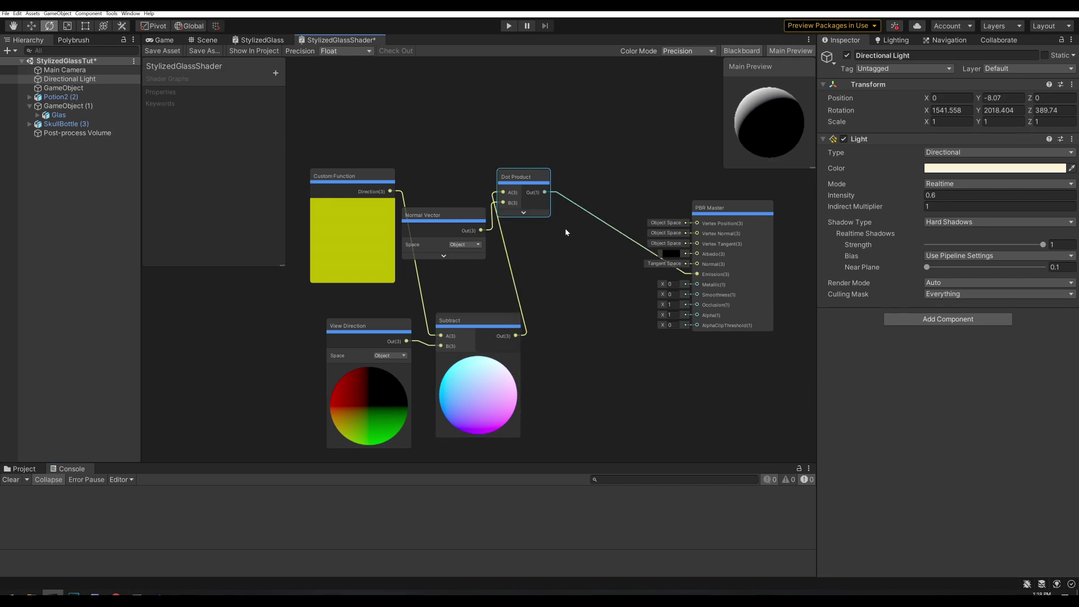
left_click_drag(724, 223, 808, 222)
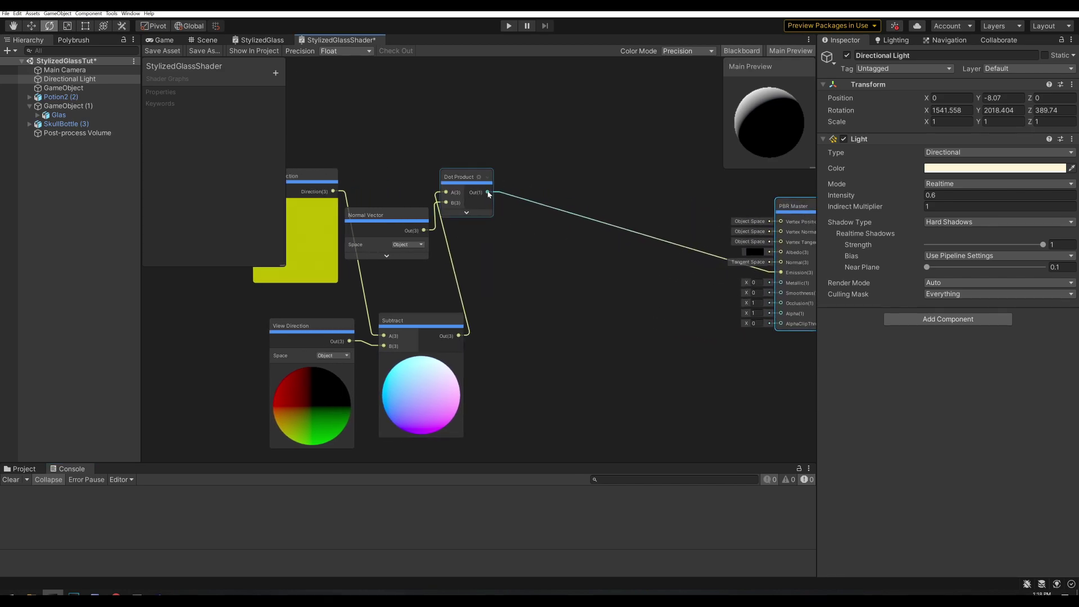
left_click_drag(489, 192, 559, 232)
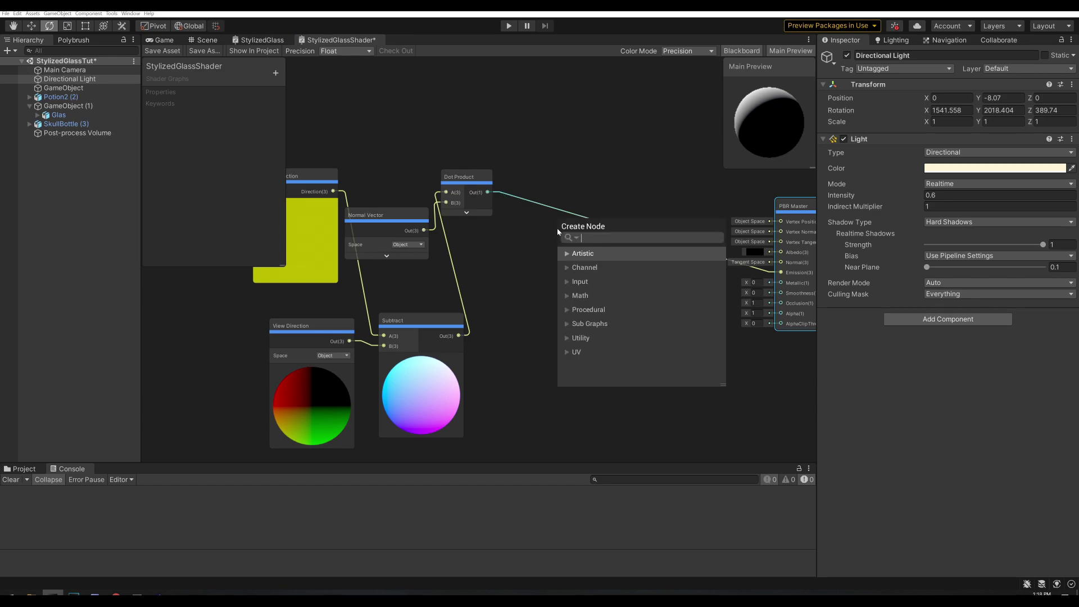
type("smoot")
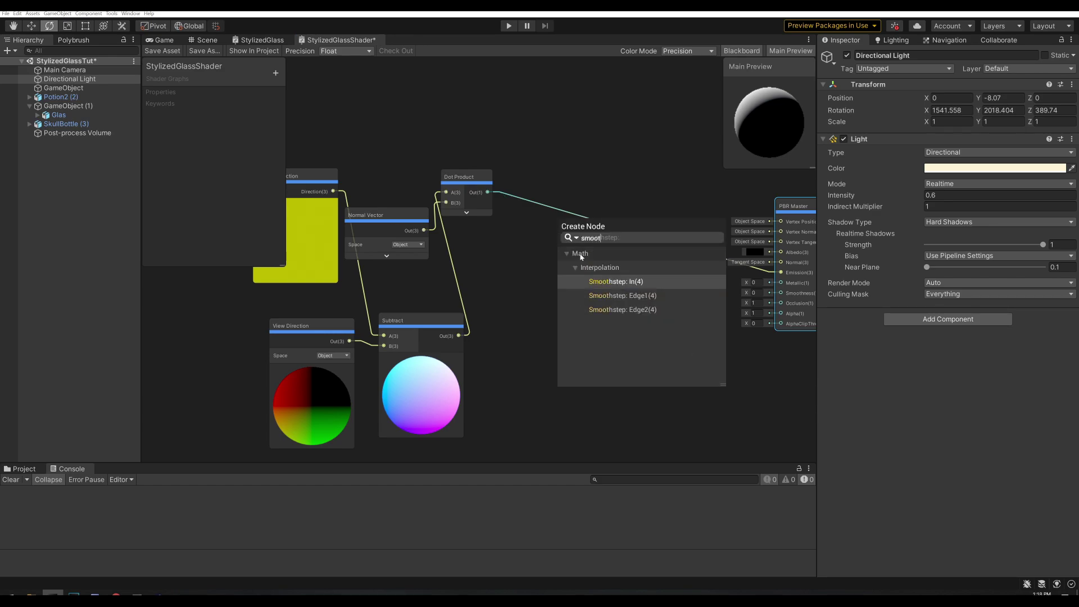
left_click(612, 282)
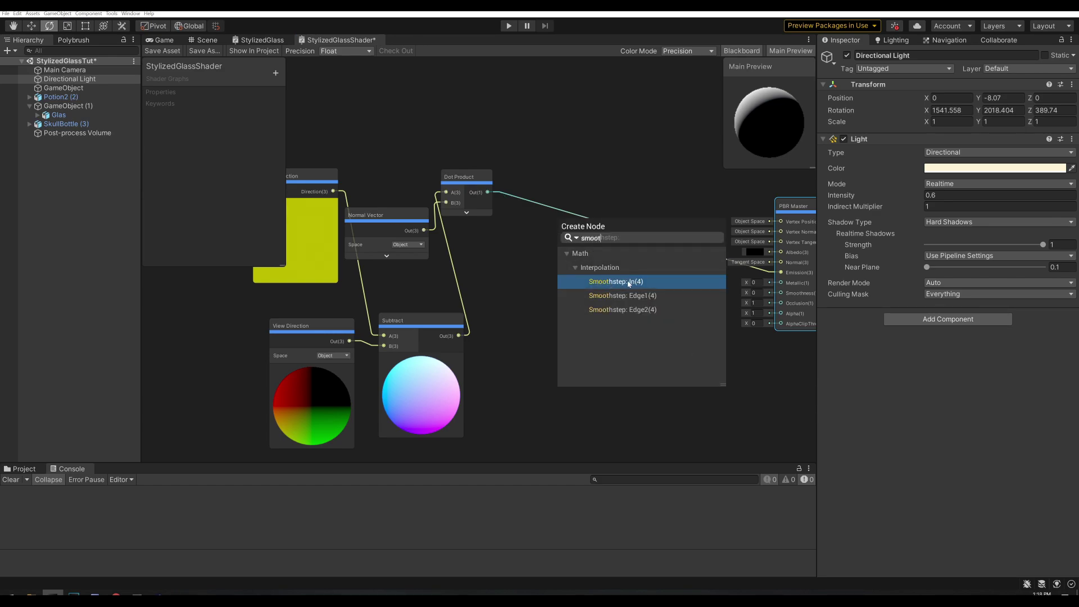
double_click(629, 283)
left_click_drag(599, 213, 628, 159)
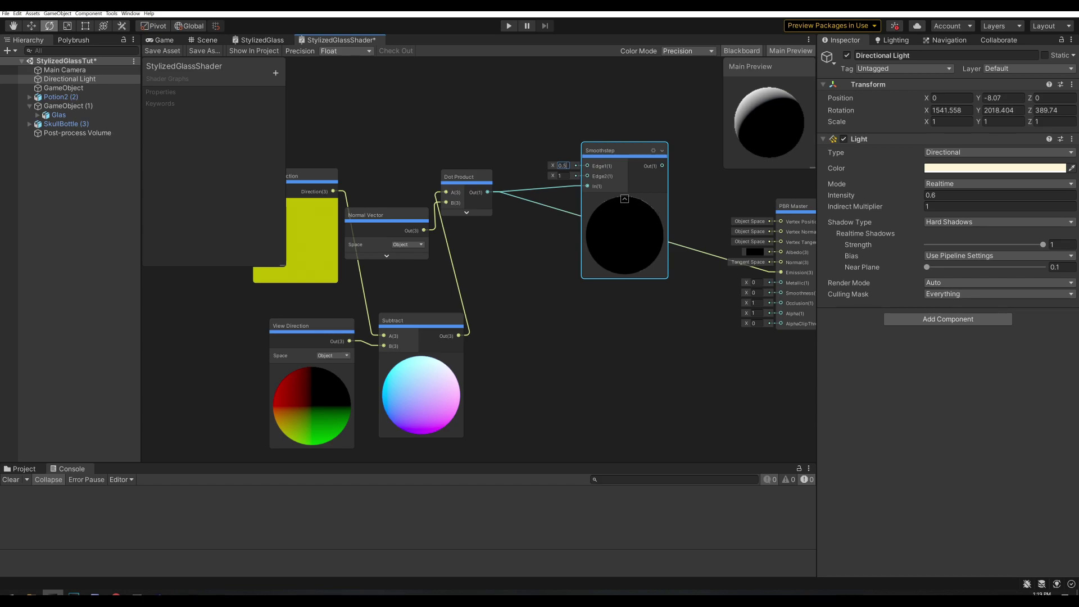
Step: Set the Smoothstep's Edge1 to 0.5 and Edge2 to 0.55, and connect its output to the PBR Master's Emission
left_click(564, 176)
type("0")
key("BackSpace")
key("BackSpace")
type("0.55")
left_click_drag(663, 167, 731, 273)
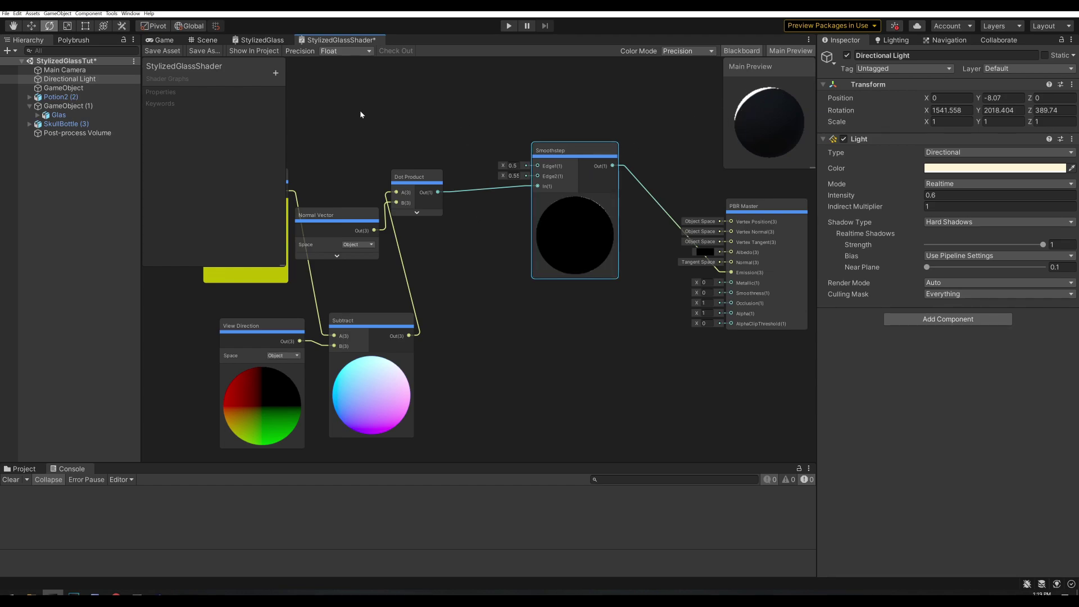
Step: Add an exposed Vector1 property named LightSpecCutoff in Slider mode with a default of 0.5
left_click(278, 75)
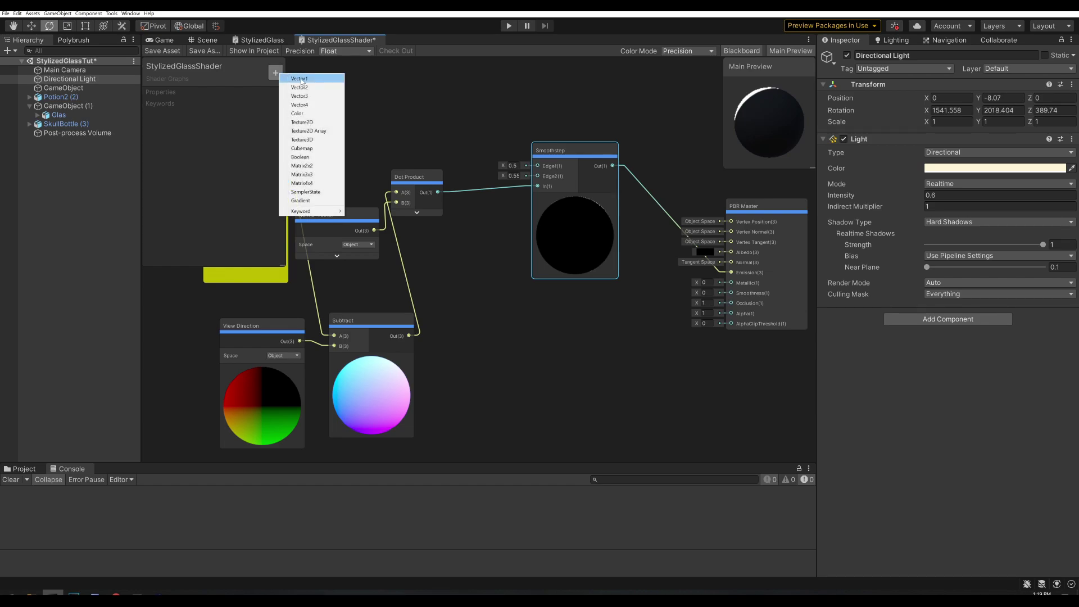
left_click(300, 79)
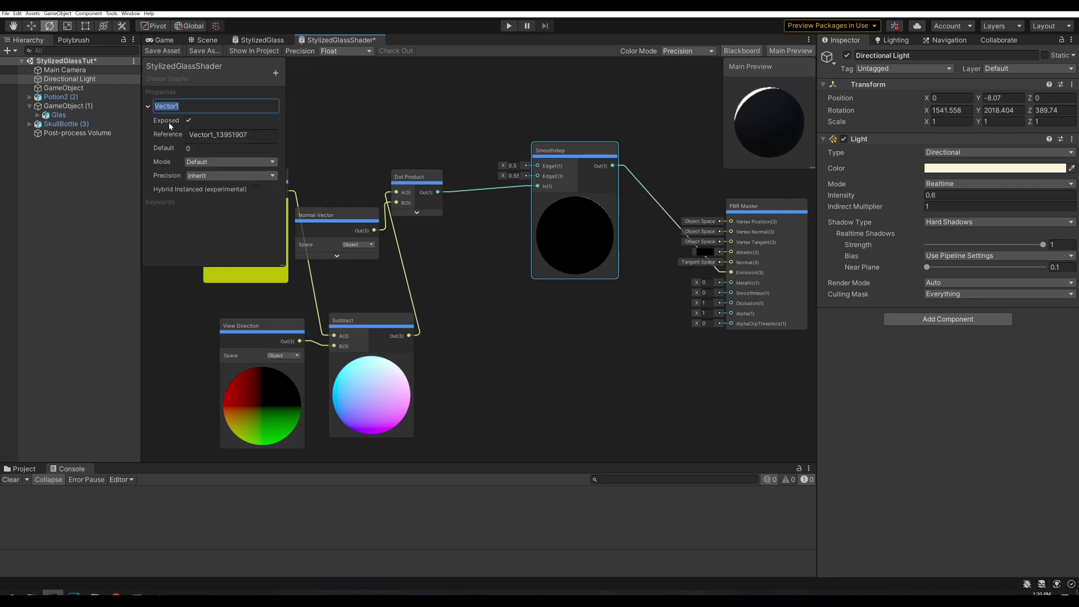
type("LightSpecCutoff")
key("Return")
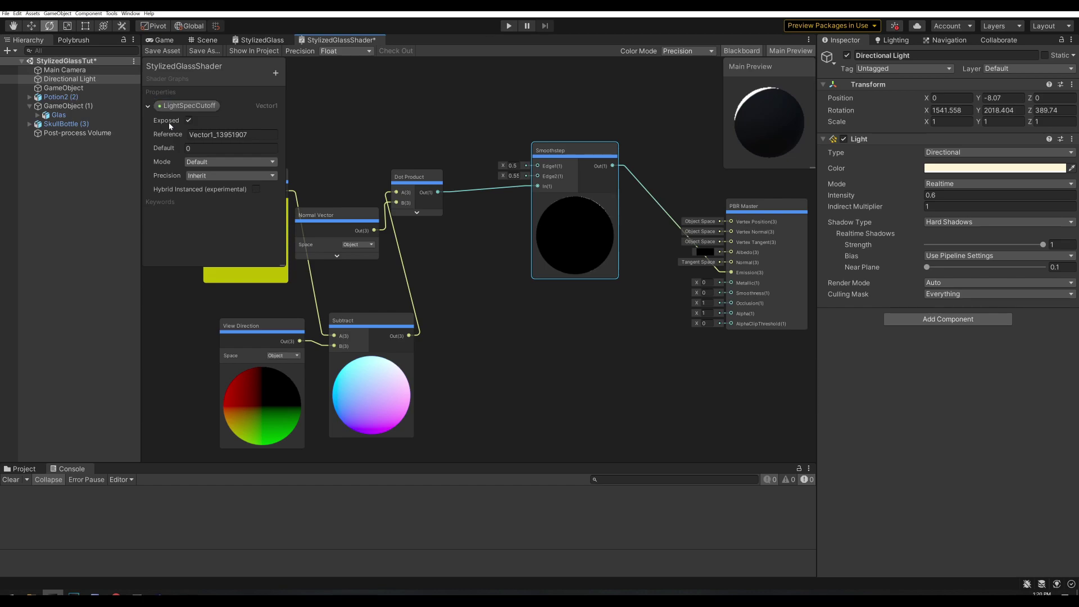
left_click(210, 163)
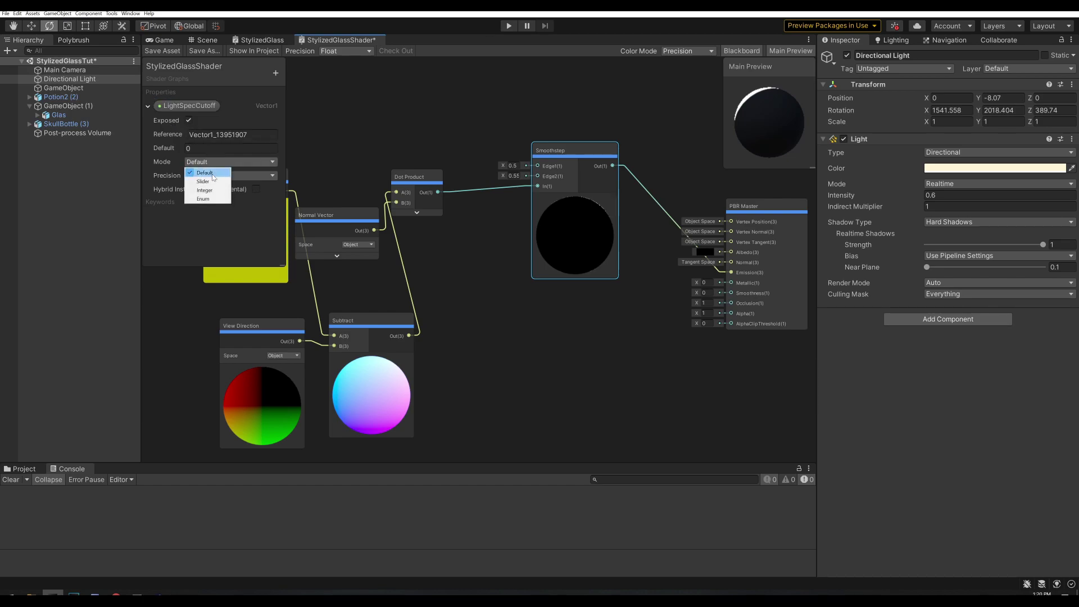
left_click(206, 179)
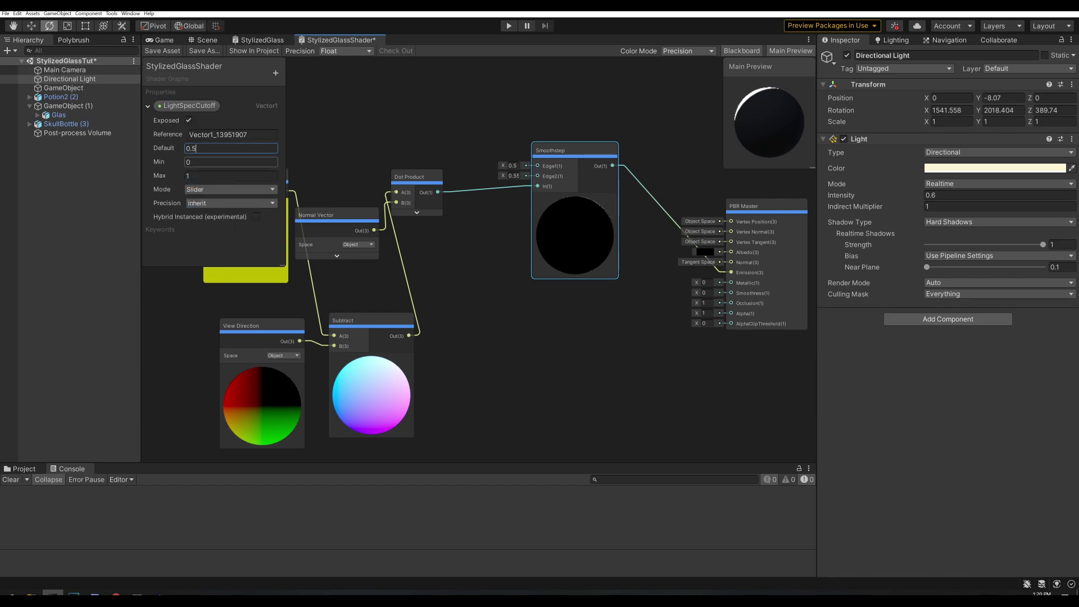
Step: Add an exposed Vector1 property named LightSpecCutoffSmoothness in Slider mode with a default of 0.05
left_click(275, 74)
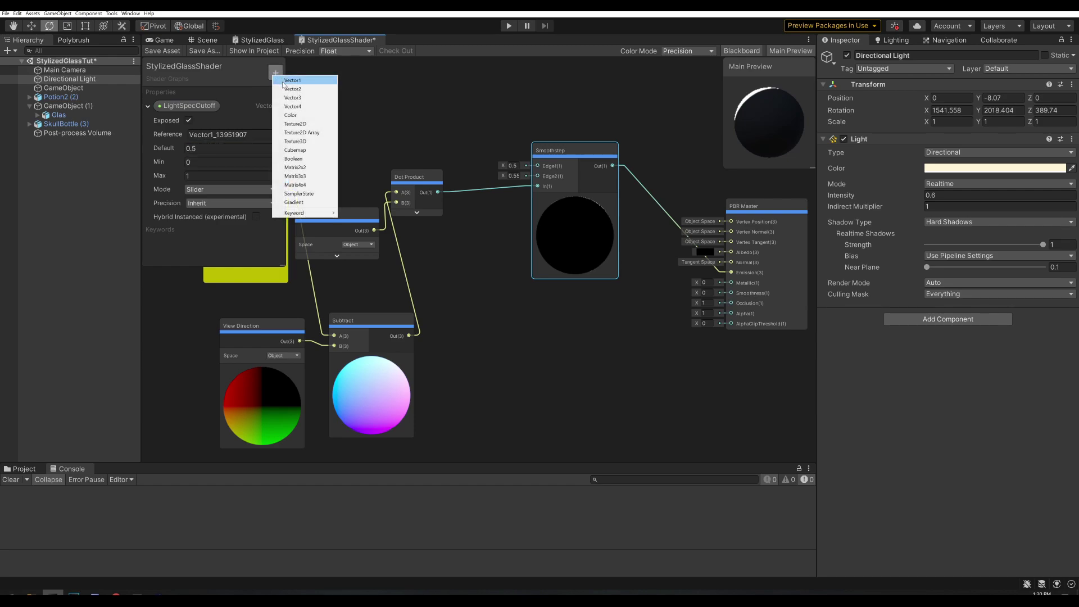
left_click(295, 79)
type("LightSpecC")
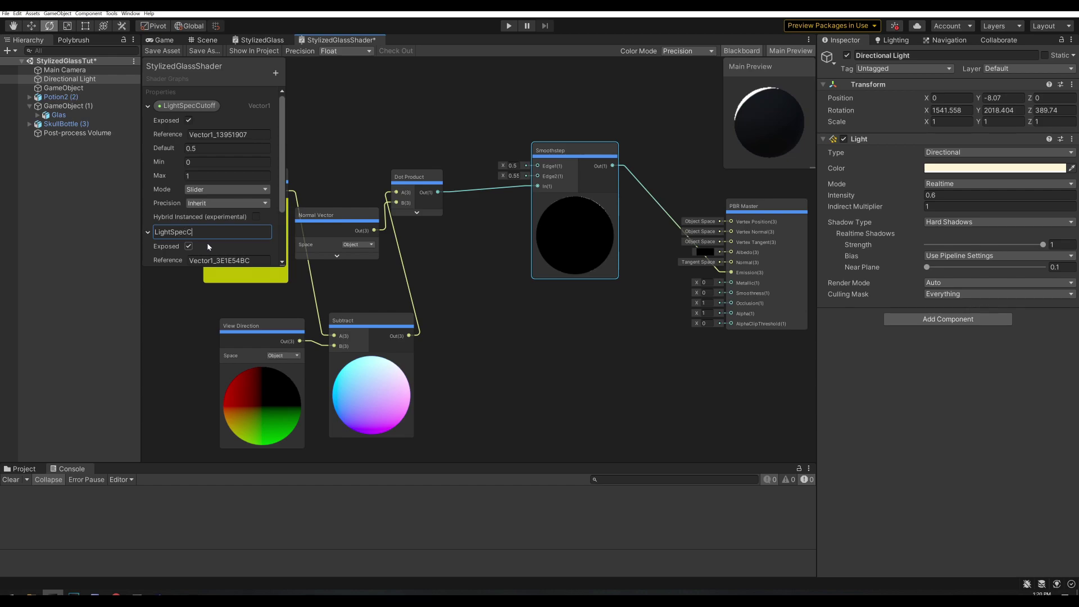
type("ufoffSmoothness")
key("Return")
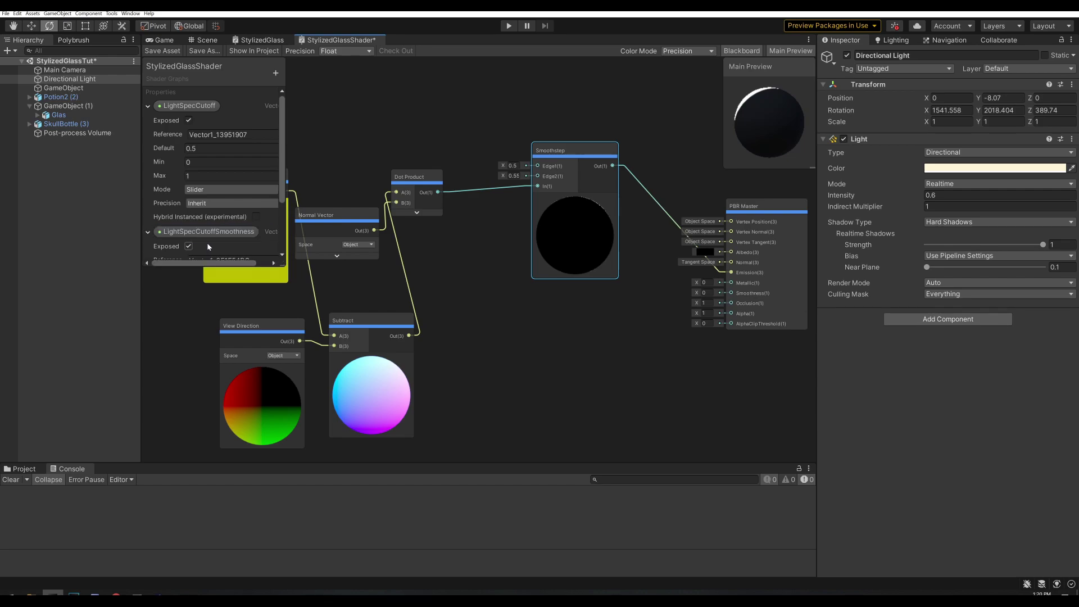
scroll(197, 222, "down", 3)
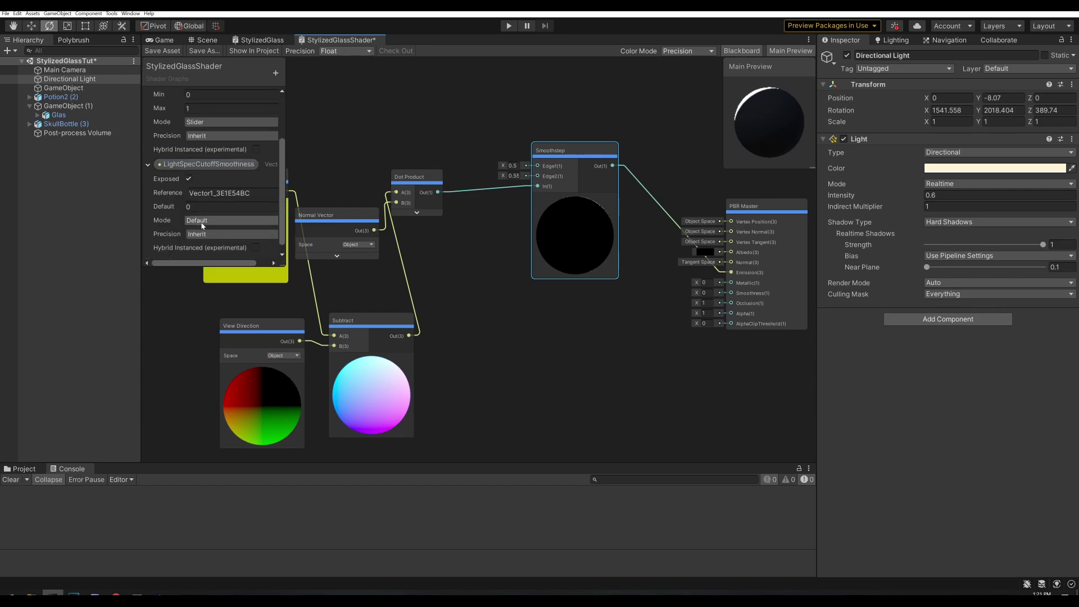
left_click(204, 221)
left_click(203, 240)
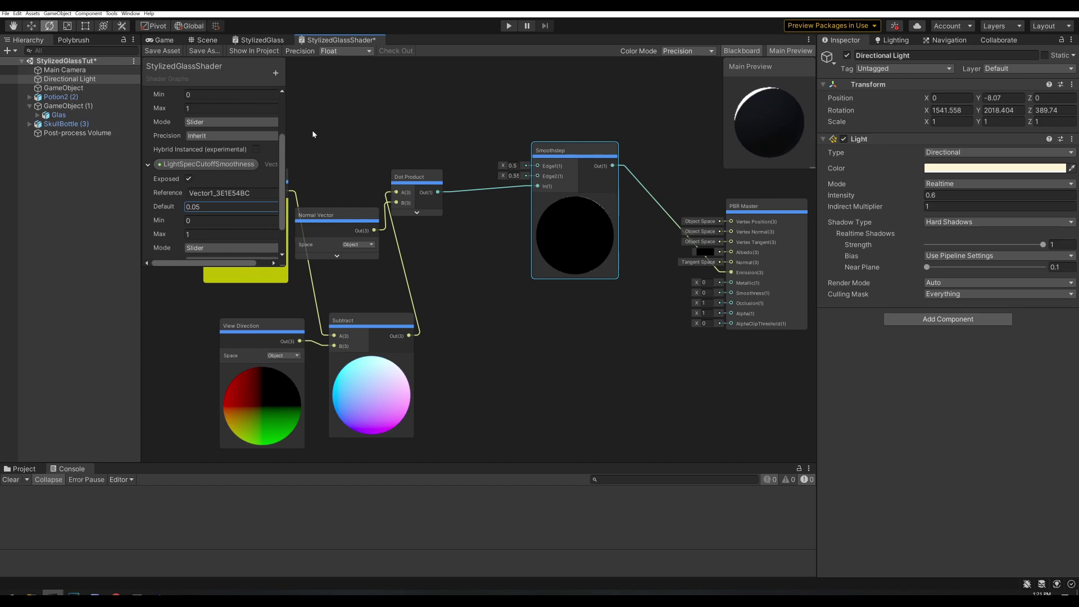
Step: Place the LightSpecCutoff property in the graph above the Dot Product and connect it to the Smoothstep's Edge1
scroll(199, 108, "up", 3)
left_click_drag(199, 108, 537, 166)
left_click_drag(498, 130, 407, 117)
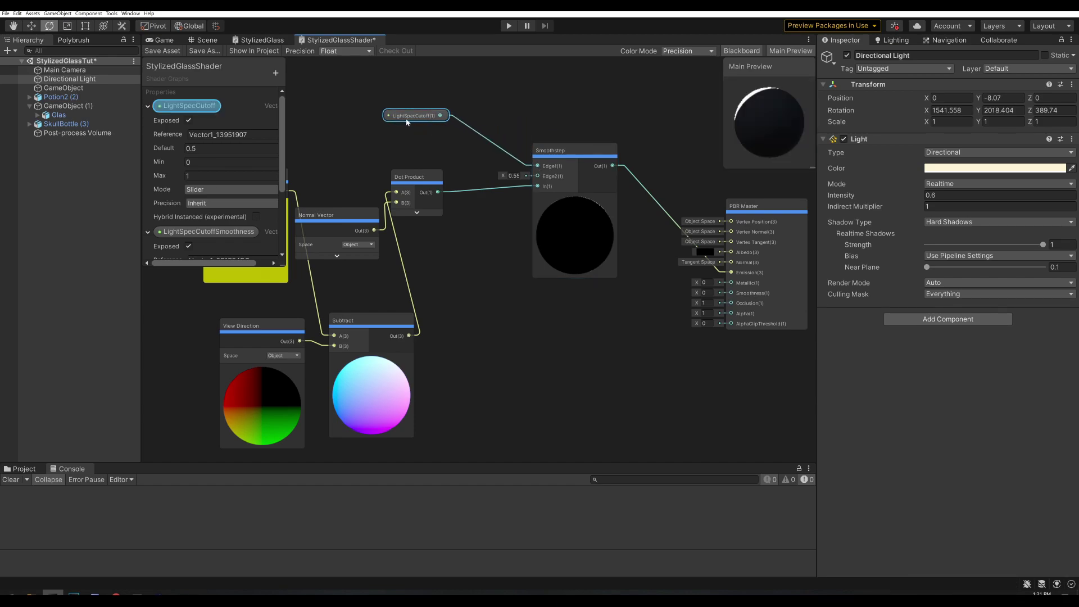
left_click(549, 177)
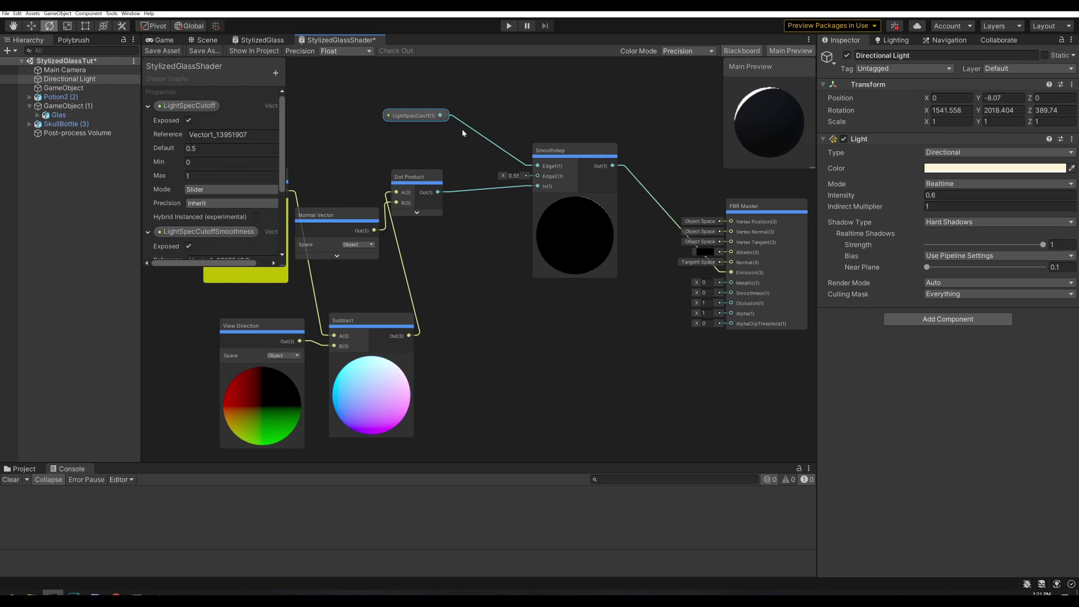
Step: Create an Add node with LightSpecCutoff feeding A, collapse its preview, and move the Smoothstep aside to make room
left_click_drag(440, 116, 464, 149)
left_click_drag(464, 149, 467, 149)
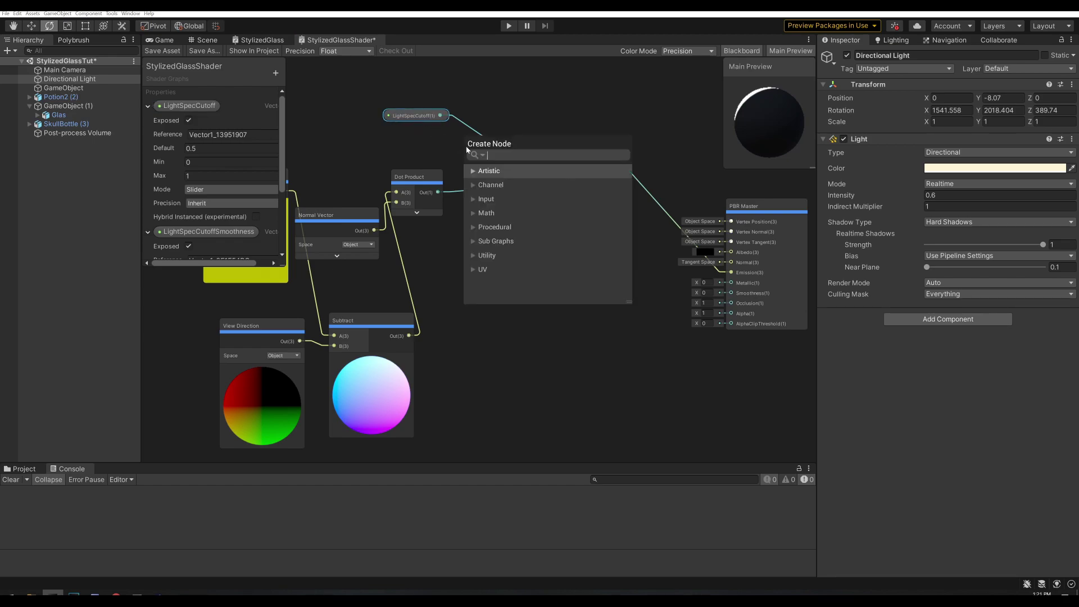
type("add")
key("Return")
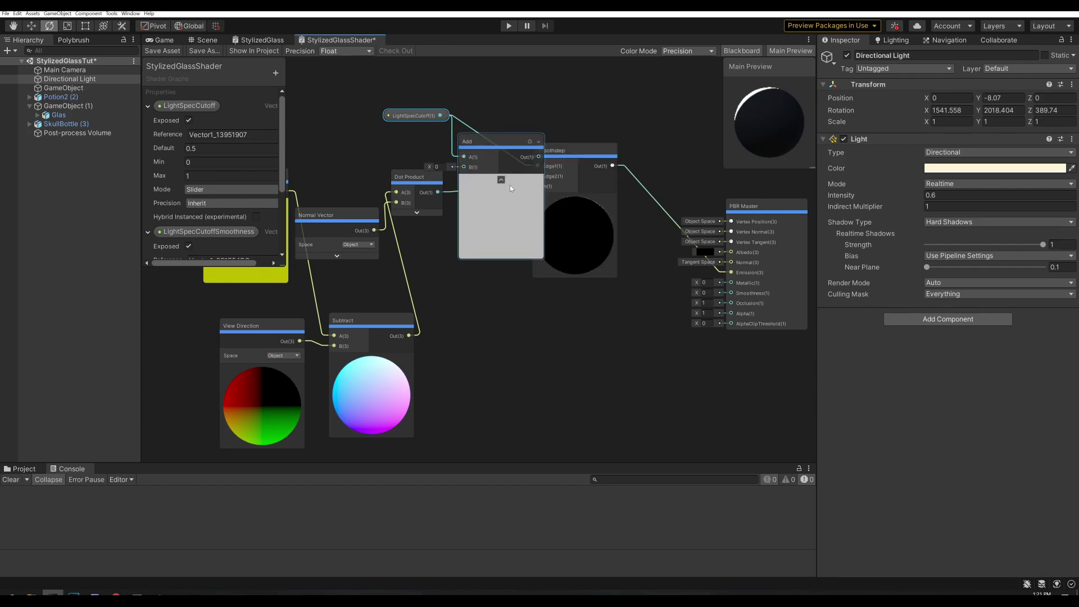
left_click(500, 179)
left_click_drag(585, 163, 616, 166)
Step: Feed LightSpecCutoffSmoothness into the Add's B and the sum into the Smoothstep's Edge2, tidy the nodes, and save the shader asset
left_click_drag(208, 232, 564, 176)
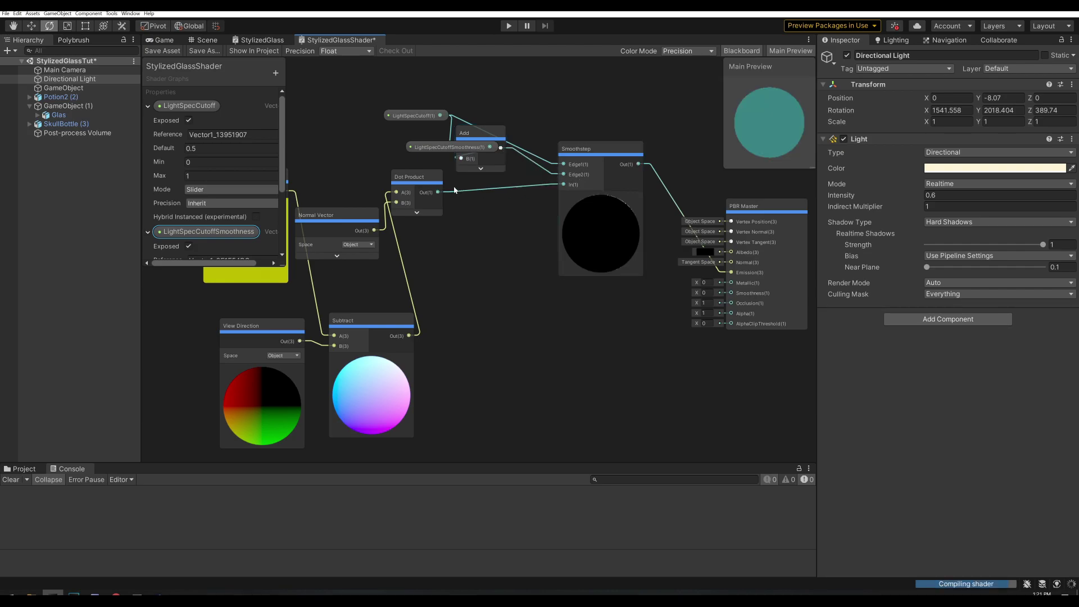
left_click_drag(436, 146, 379, 148)
left_click_drag(469, 157, 476, 174)
left_click_drag(618, 181, 622, 177)
left_click(156, 52)
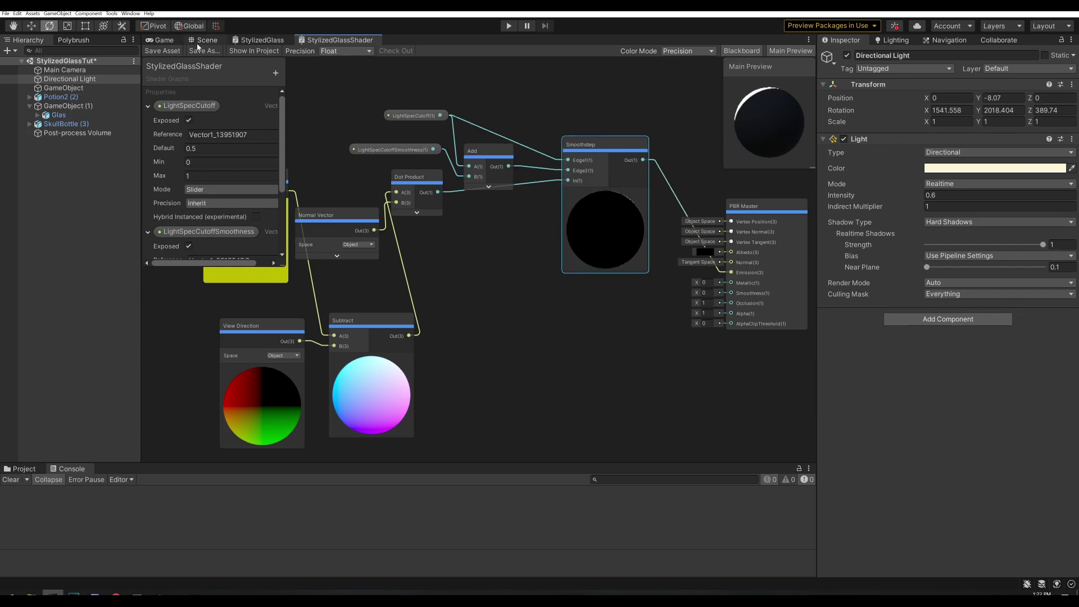
Step: On the skull bottle's material in the scene, set LightSpecCutoff to 0.329 and LightSpecCutoffSmoothness to 0, inspecting the highlight edge up close
left_click(204, 41)
left_click(443, 322)
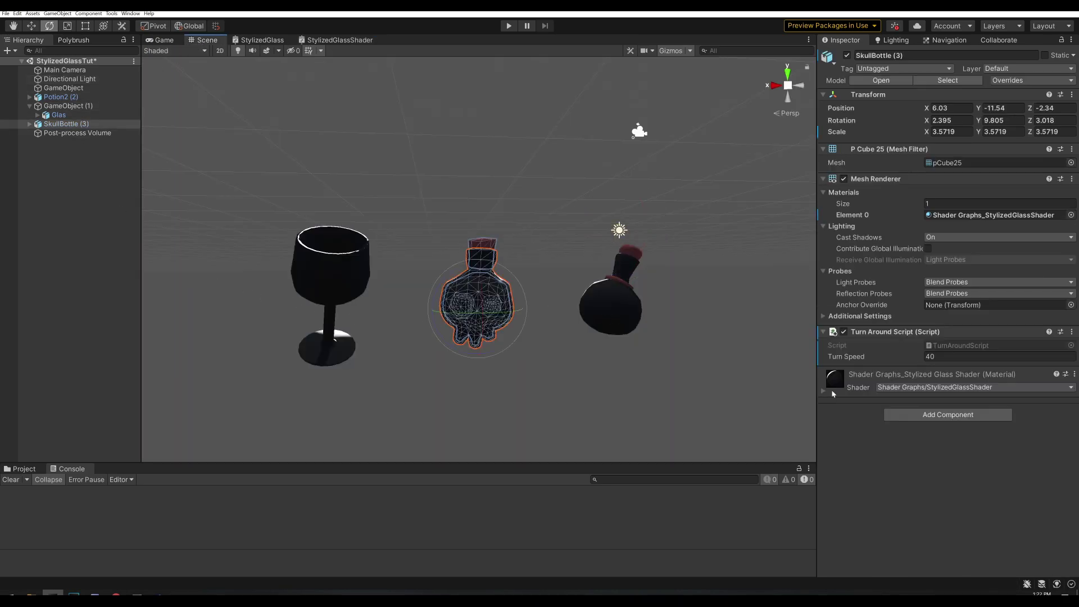
left_click_drag(984, 410, 928, 423)
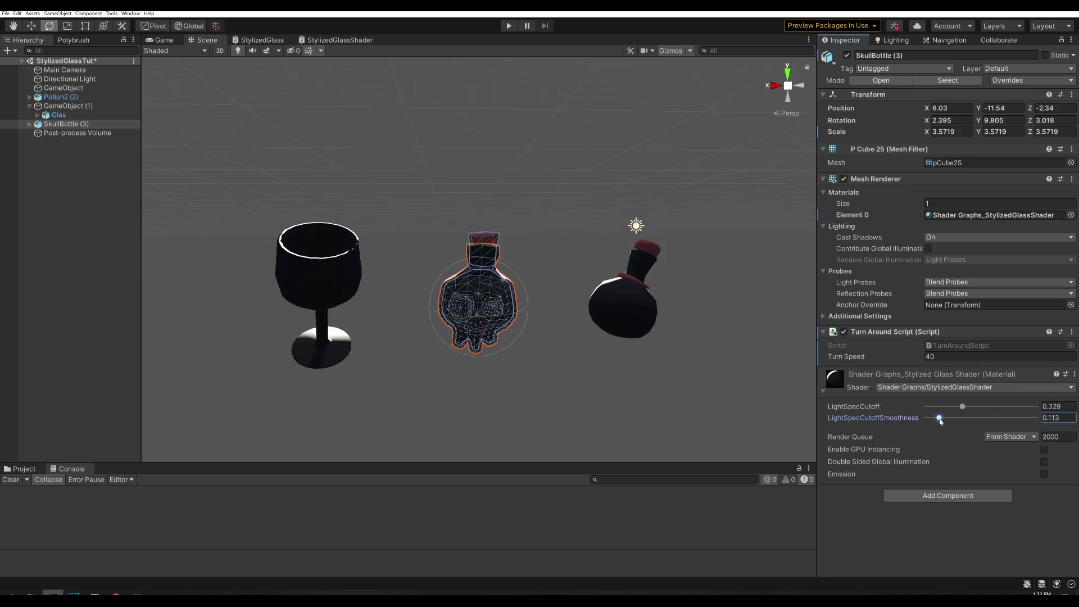
left_click_drag(940, 419, 899, 421)
scroll(562, 318, "up", 12)
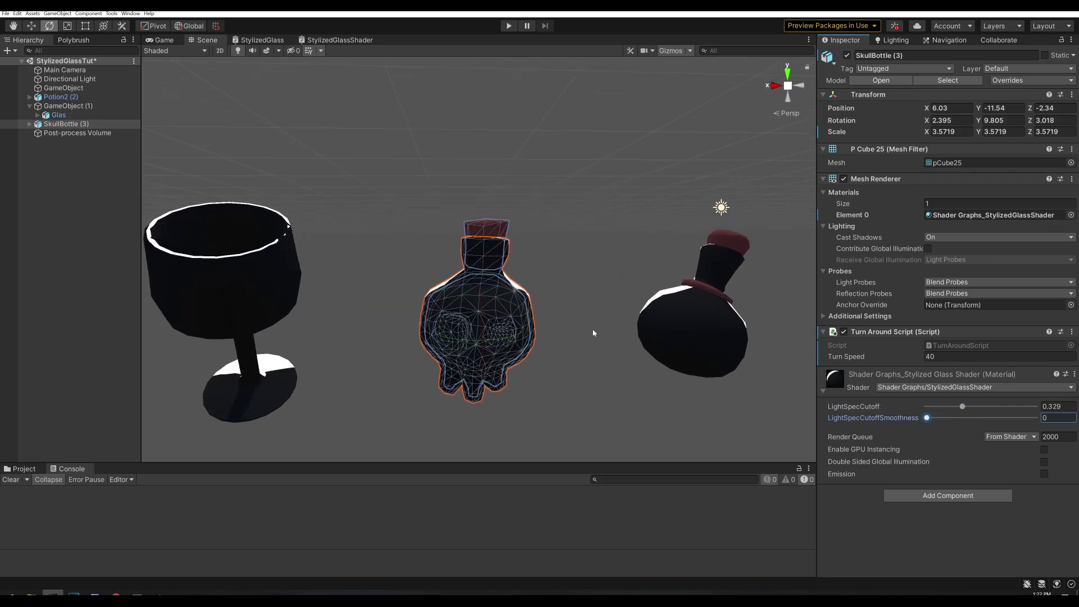
right_click_drag(661, 359, 631, 381)
left_click(926, 420)
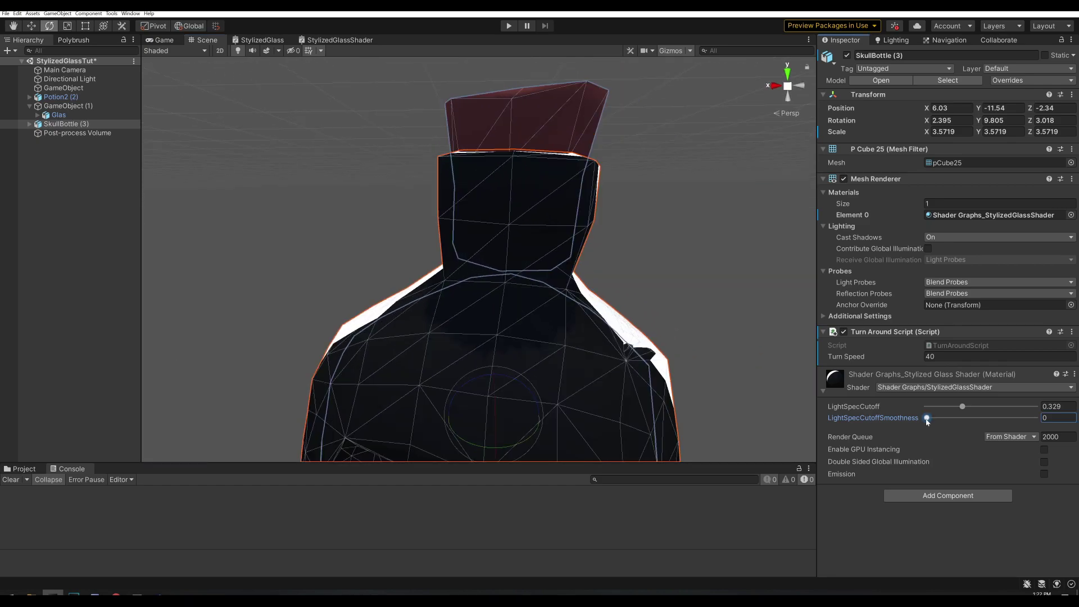
mouse_move(927, 421)
left_mouse_down()
mouse_move(990, 418)
mouse_move(912, 427)
left_mouse_up()
scroll(655, 352, "down", 10)
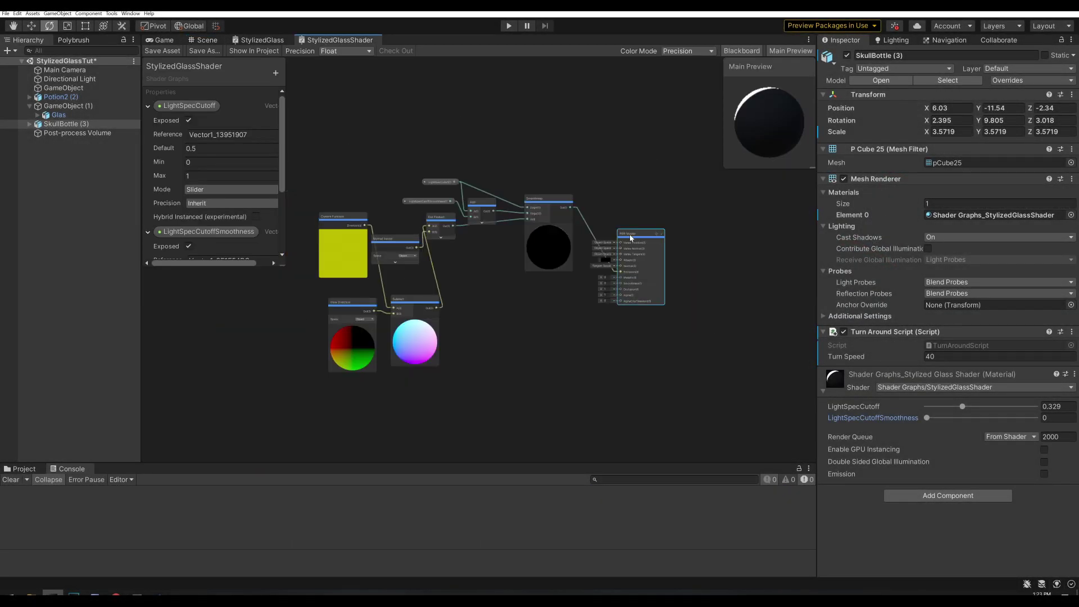
Step: Move the PBR Master farther from the Smoothstep and put the yellow-preview light direction node in its own group titled Light Direction
left_click_drag(630, 239, 728, 265)
left_click(422, 292)
left_click_drag(349, 221, 288, 172)
scroll(369, 235, "down", 1)
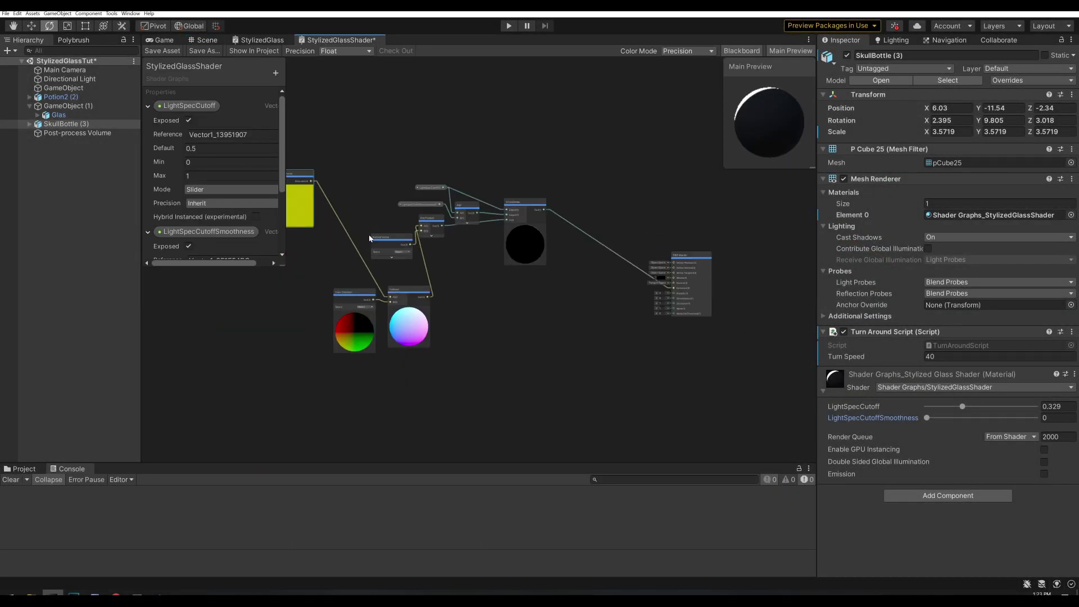
middle_click_drag(368, 234, 472, 265)
left_click_drag(322, 176, 431, 268)
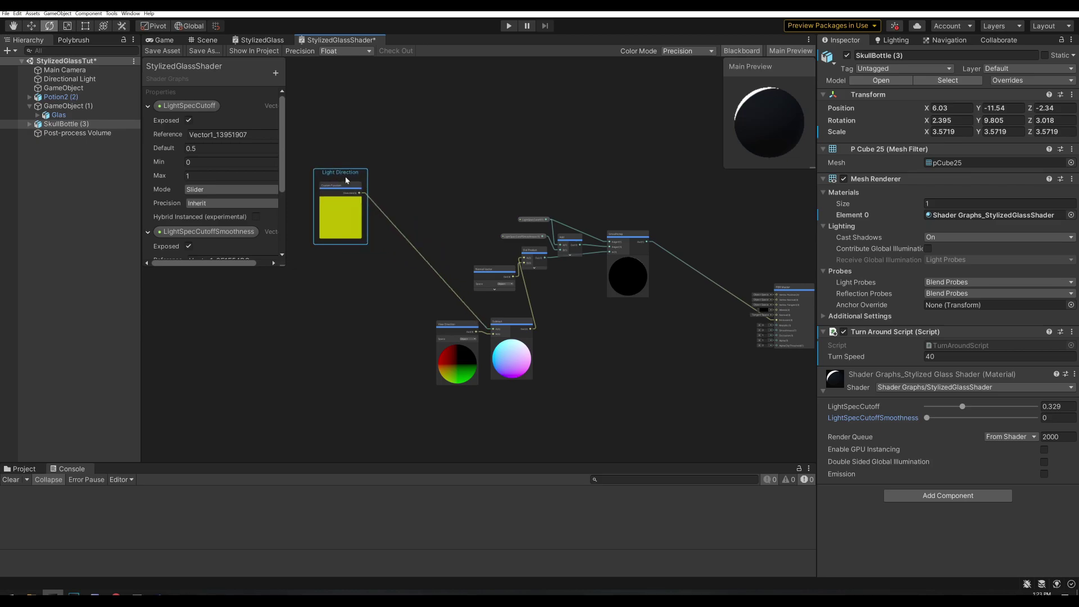
Step: Separate the View Direction node and rearrange the remaining specular nodes compactly beside the Light Direction group
left_click_drag(461, 327, 390, 322)
left_click_drag(461, 198, 633, 349)
left_click_drag(624, 287, 562, 219)
left_click_drag(449, 257, 434, 240)
left_click_drag(571, 214, 571, 219)
Step: Group the specular nodes under the title Light Direction Specular and place the View Direction node beneath the Light Direction group
left_click_drag(391, 144, 595, 244)
key("ctrl+g")
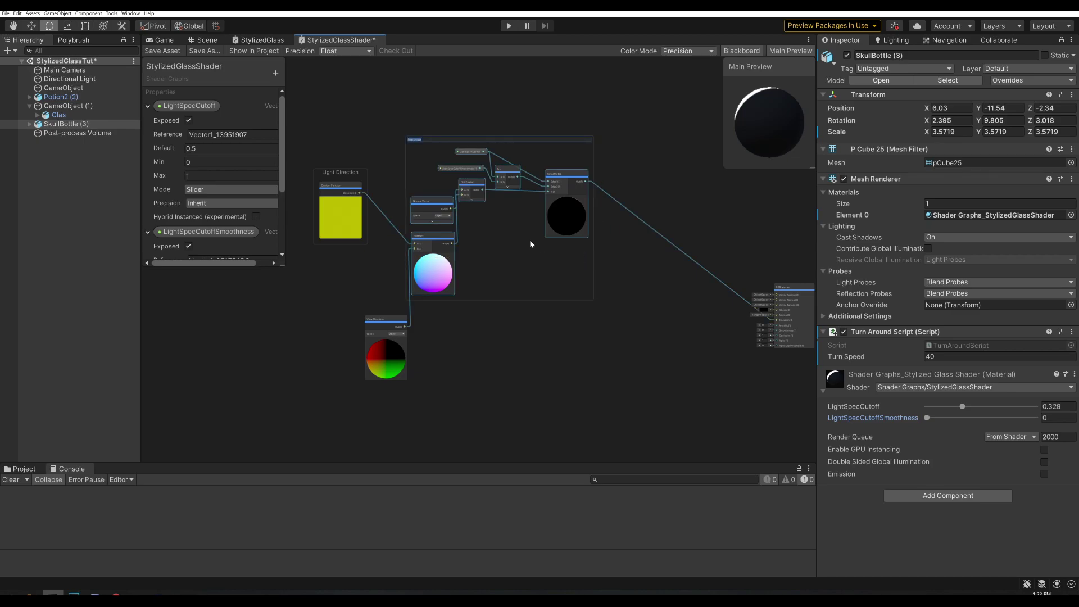
type("Light Direction Specular")
key("Return")
left_click_drag(376, 321, 336, 285)
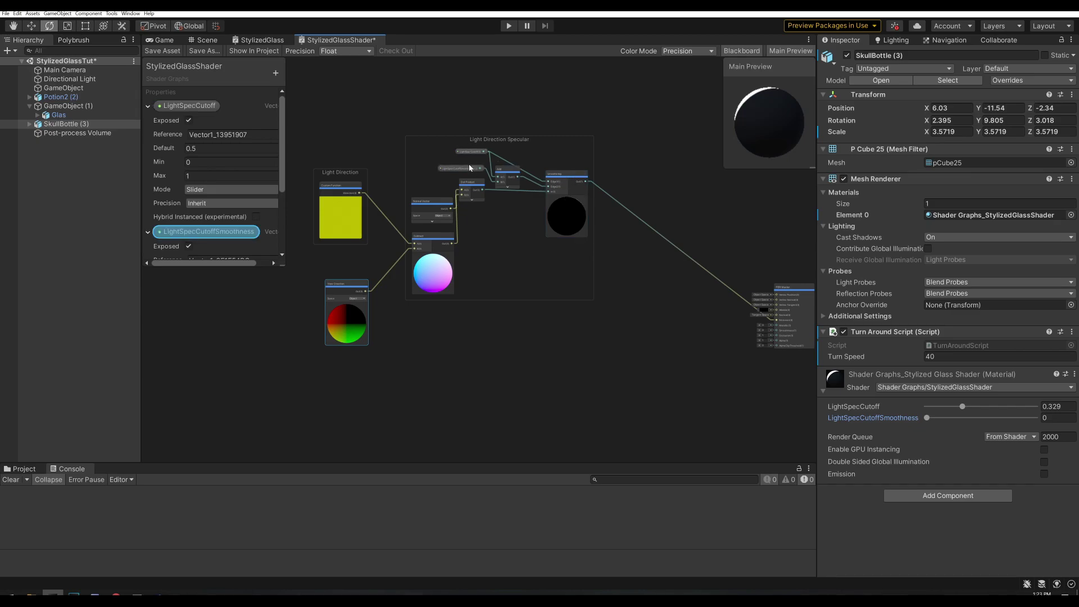
Step: Duplicate the Light Direction Specular group and place the copy below the original
left_click(497, 142)
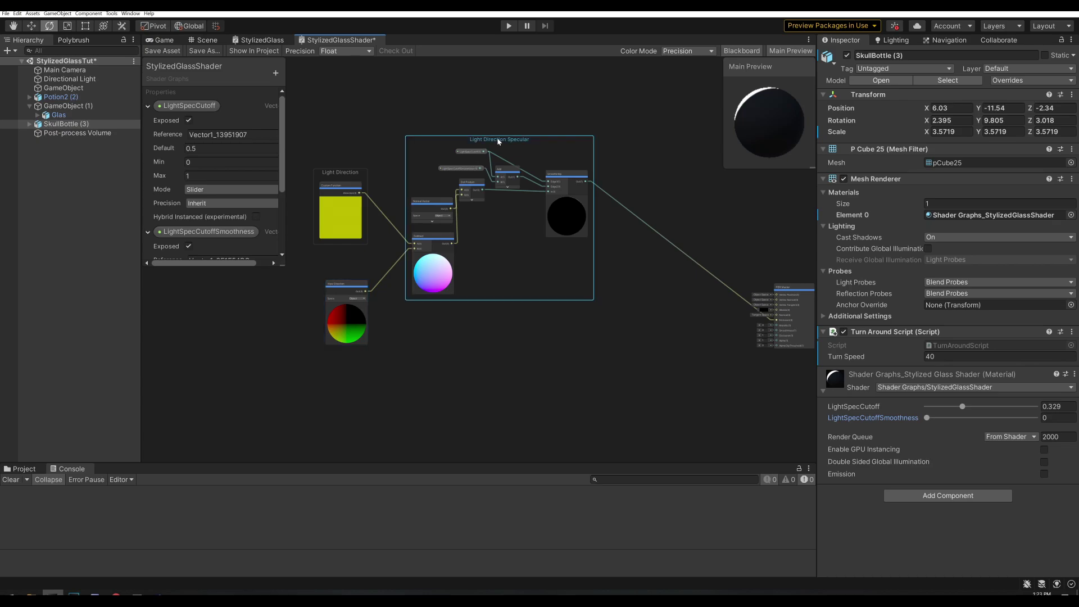
key("ctrl+d")
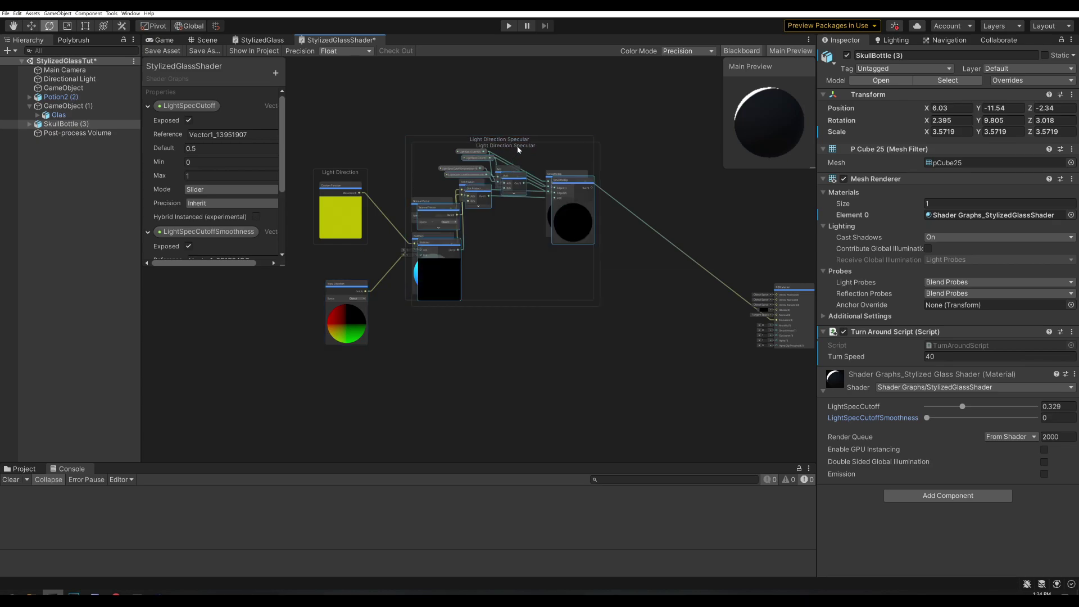
left_click_drag(518, 150, 508, 311)
scroll(560, 321, "down", 2)
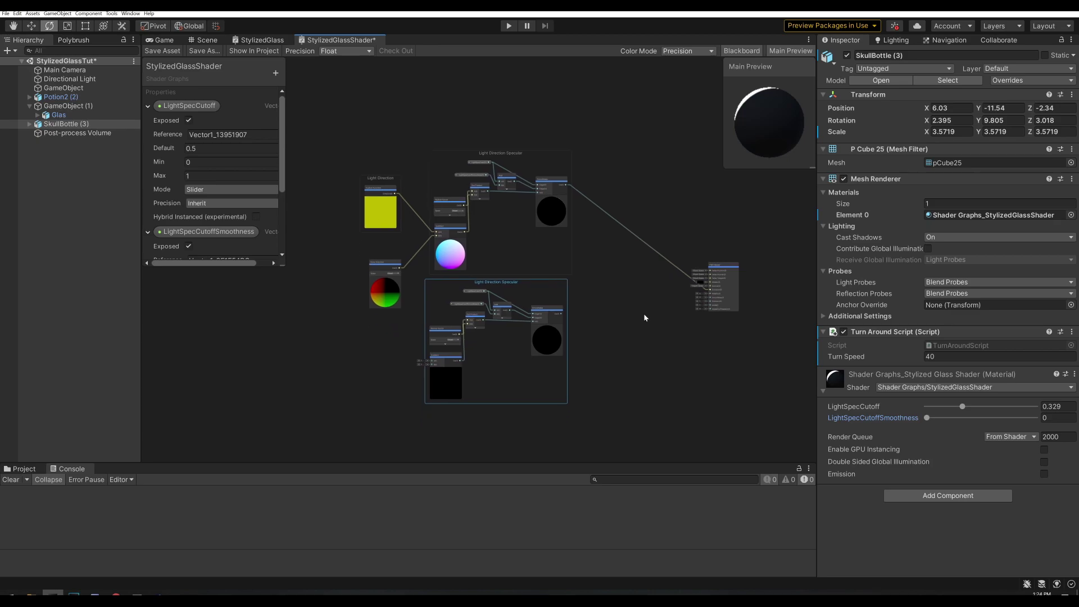
scroll(645, 318, "up", 2)
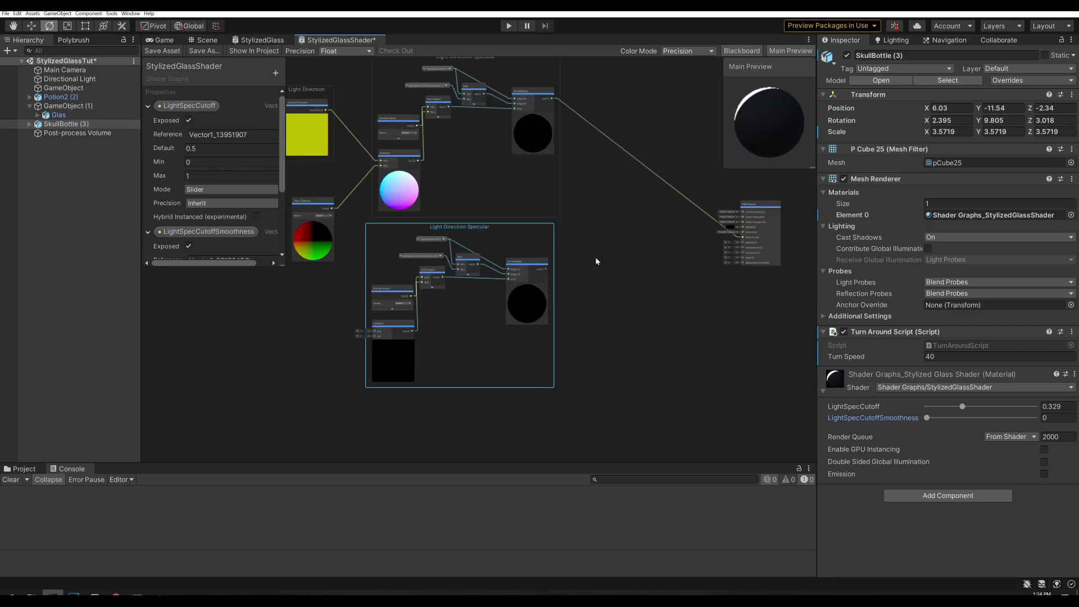
Step: Delete the Subtract node from the duplicated group and connect View Direction directly to its Dot Product's A input
left_click(388, 360)
key("Delete")
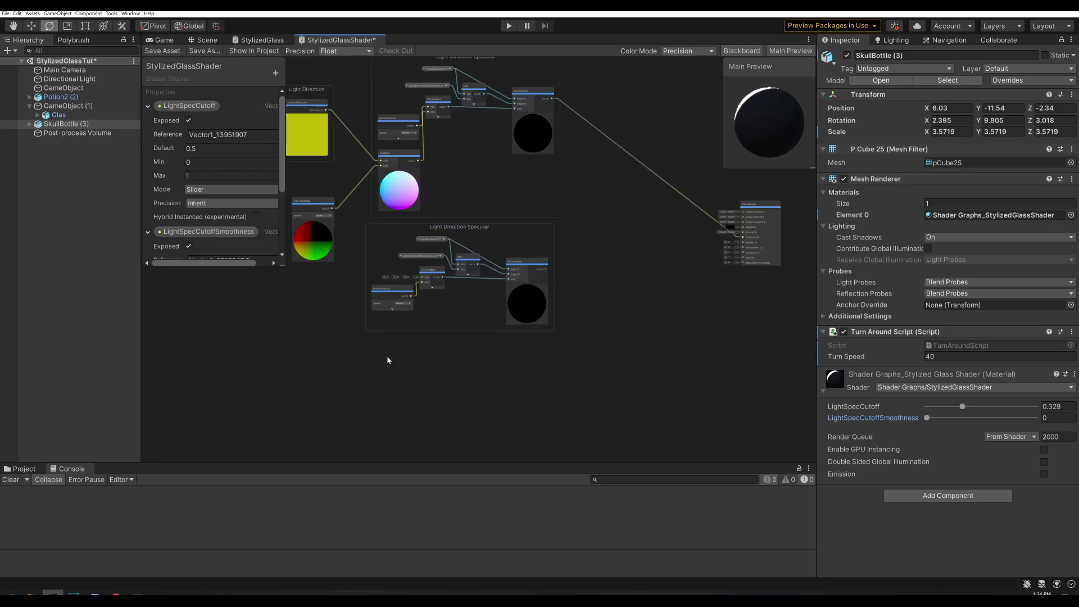
left_click_drag(332, 208, 422, 277)
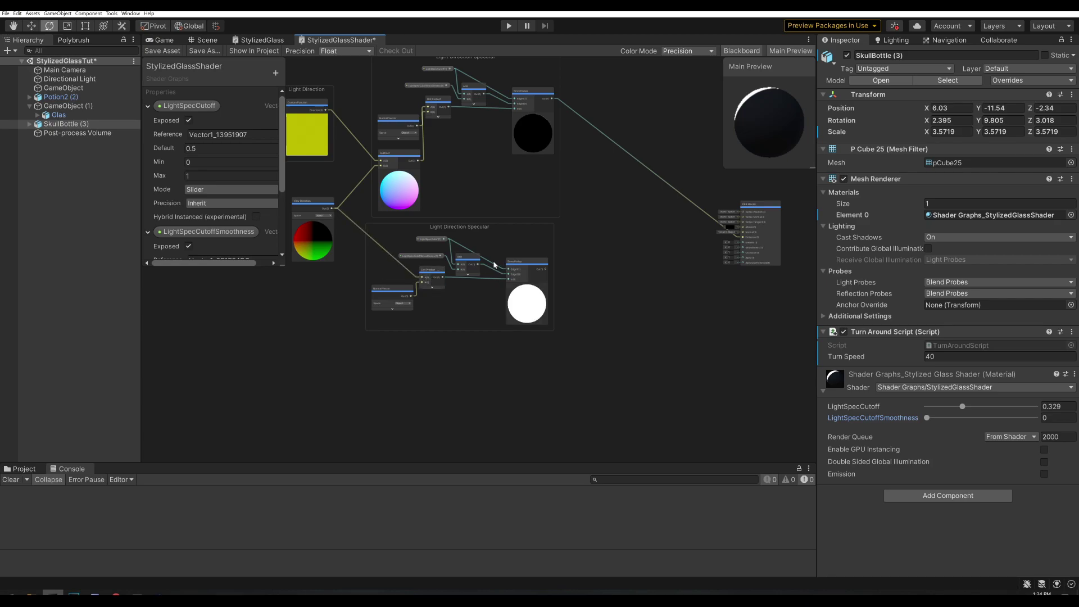
Step: Delete the LightSpecCutoff property node from the duplicated specular group
scroll(471, 293, "up", 3)
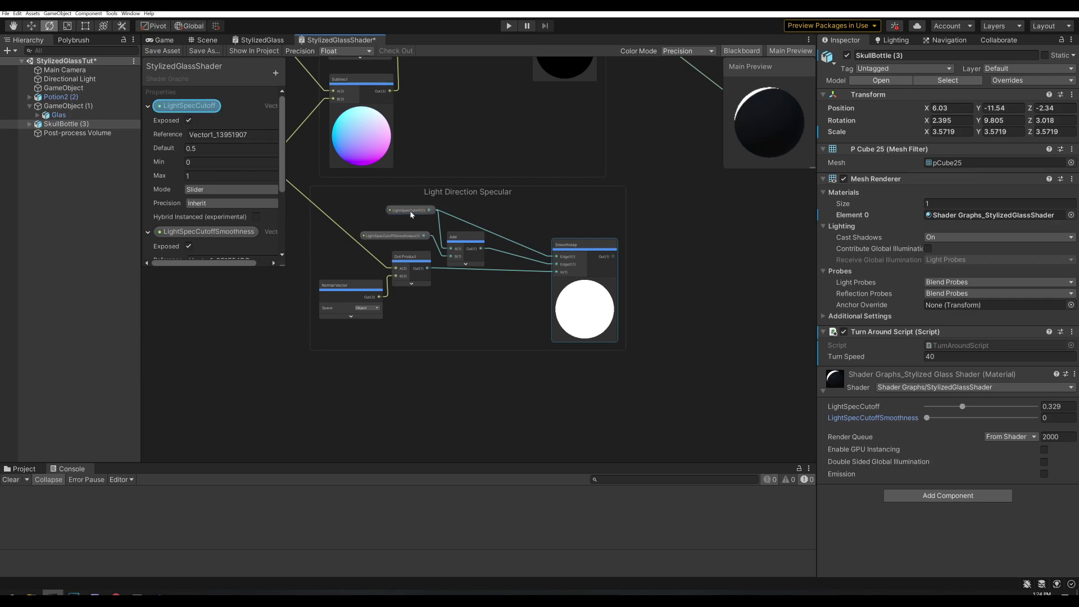
left_click(411, 211)
left_click(397, 236)
left_click(410, 211)
key("Delete")
Step: Add an exposed Vector1 property named ViewSpecCutoff in Slider mode with a default of 0.5
left_click(275, 73)
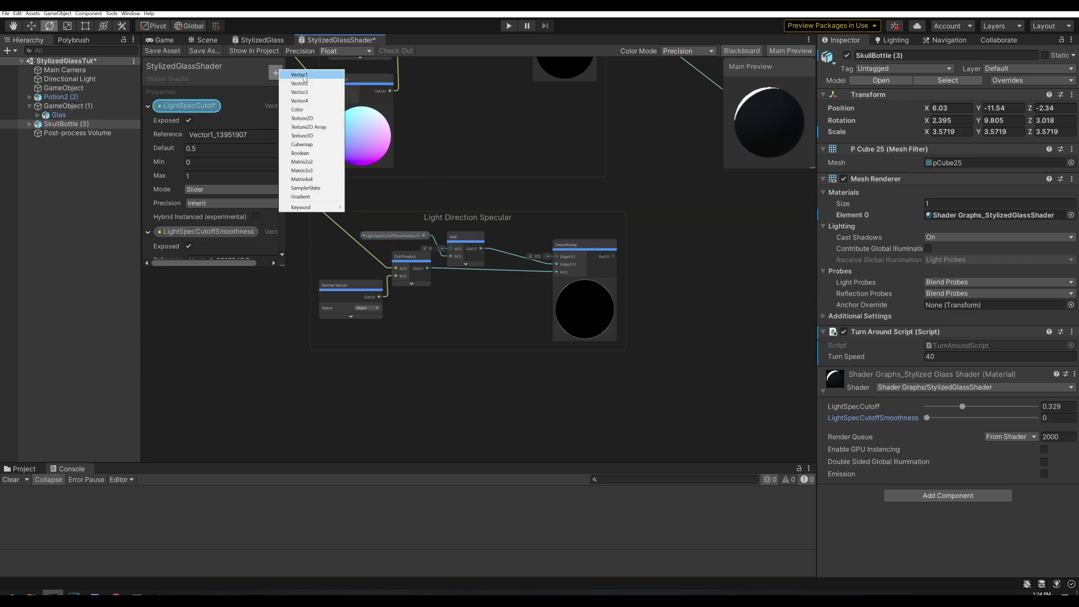
left_click(299, 75)
scroll(214, 203, "down", 6)
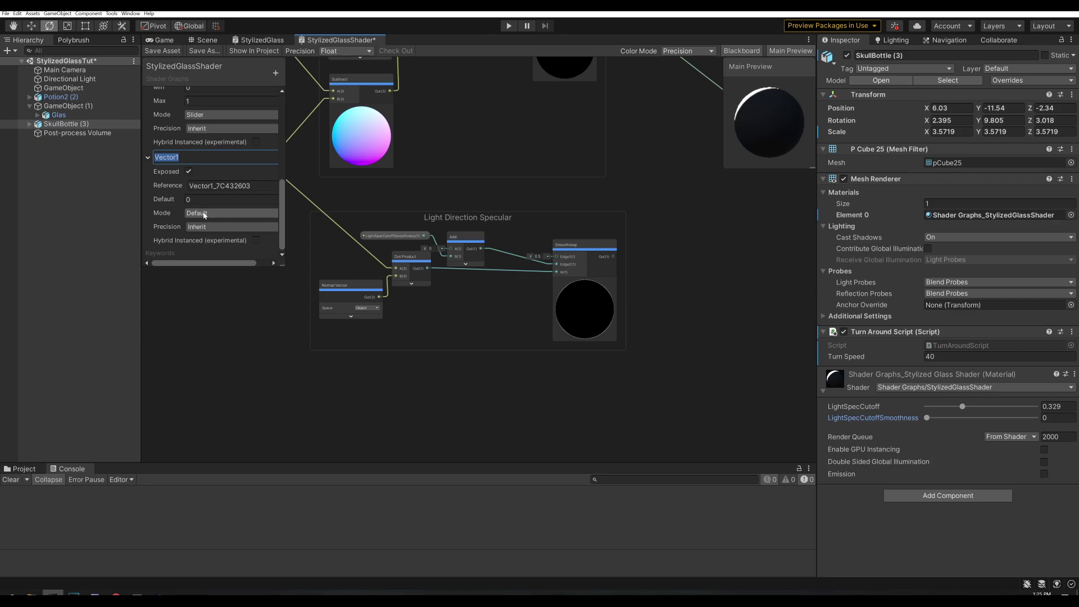
type("ViewSpecCutoff")
left_click(204, 213)
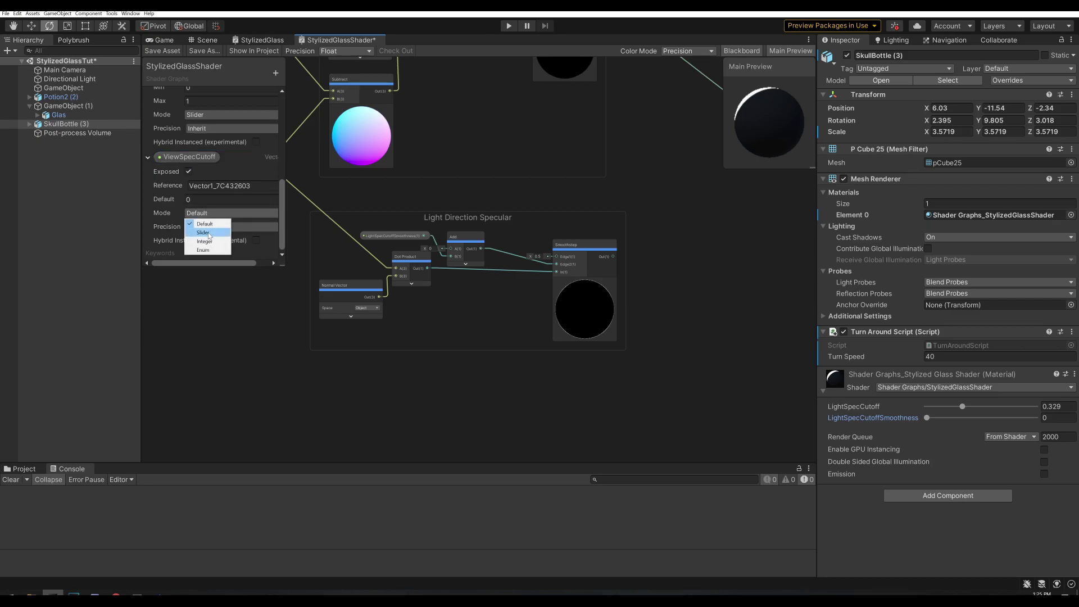
left_click(206, 233)
Step: Connect ViewSpecCutoff to the duplicated group's Smoothstep Edge1 and Add A inputs, and tidy the two property nodes
left_click_drag(189, 156, 559, 257)
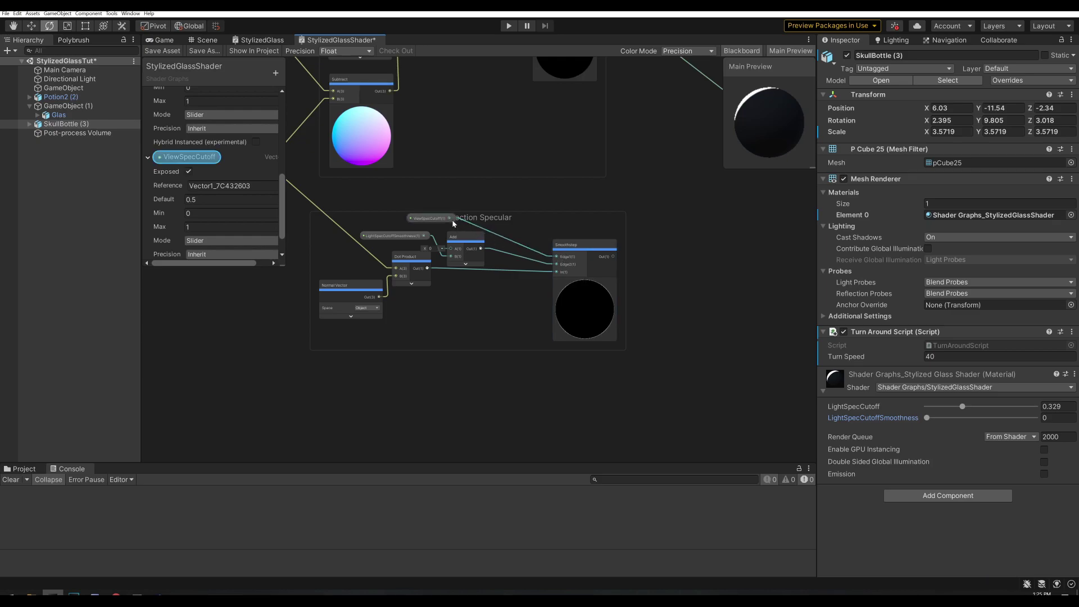
left_click_drag(404, 239, 403, 249)
left_click_drag(420, 218, 407, 228)
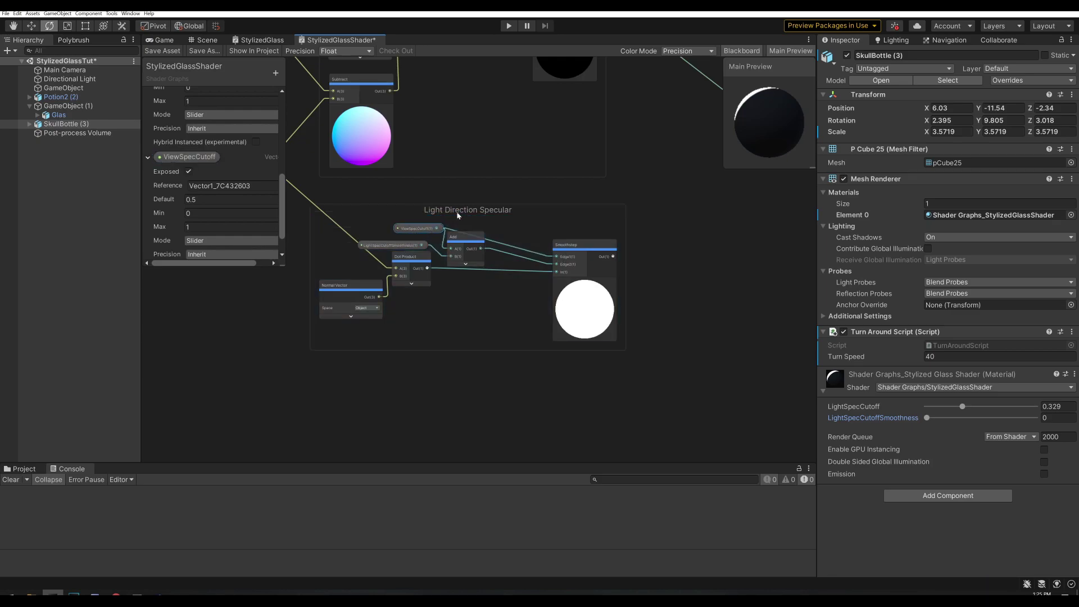
Step: Rename the duplicated group as View Direction Specular
double_click(441, 213)
type("View Direction Specular")
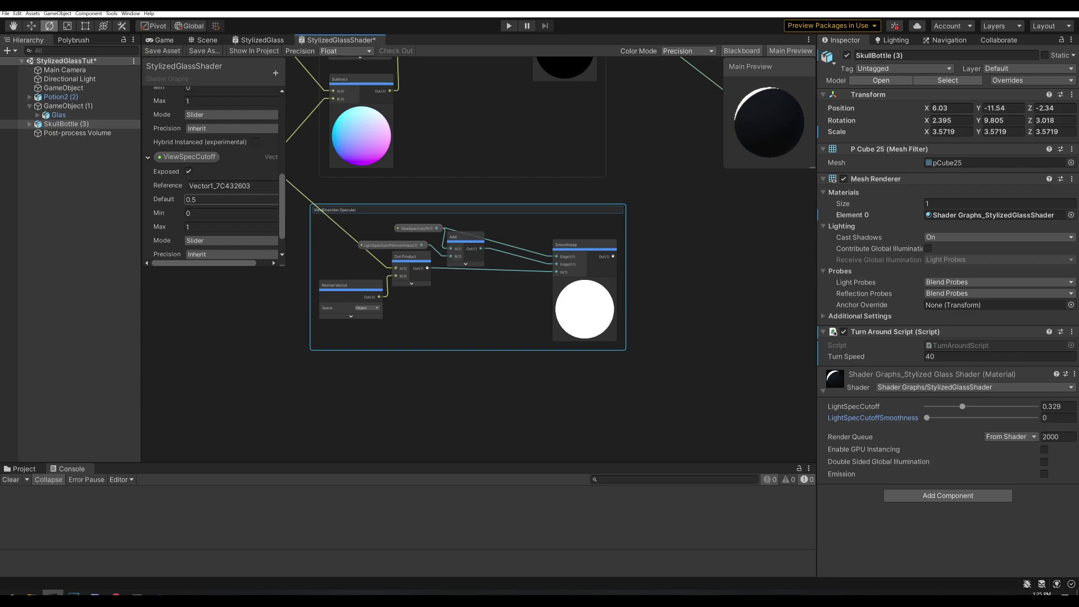
key("Return")
Step: Connect the View Direction Specular group's Smoothstep output to the PBR Master's Emission
scroll(679, 255, "down", 3)
middle_click_drag(679, 255, 590, 293)
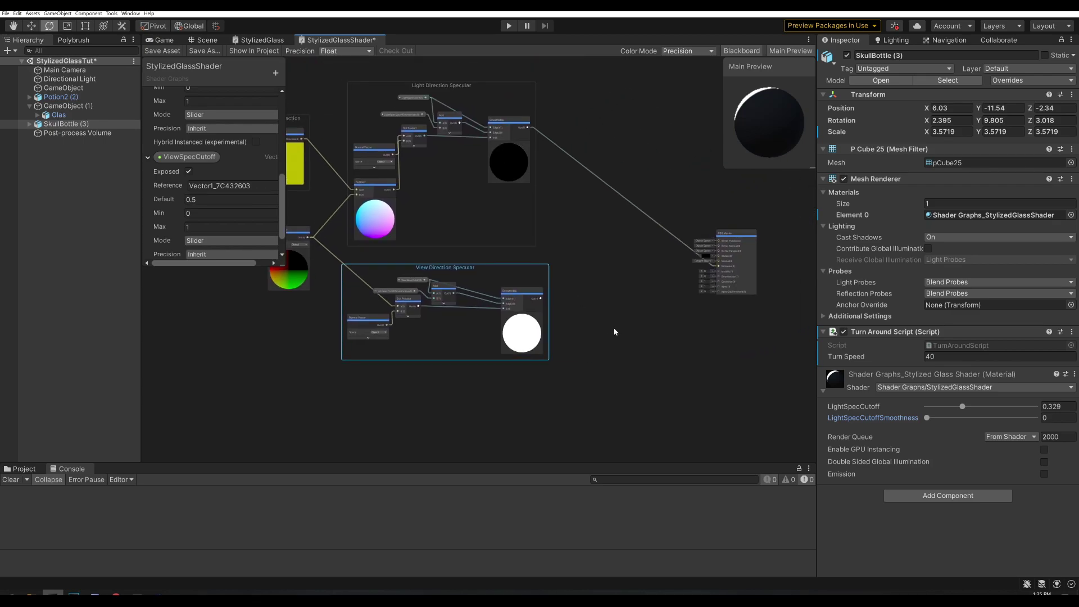
scroll(614, 329, "up", 3)
left_click_drag(500, 278, 736, 225)
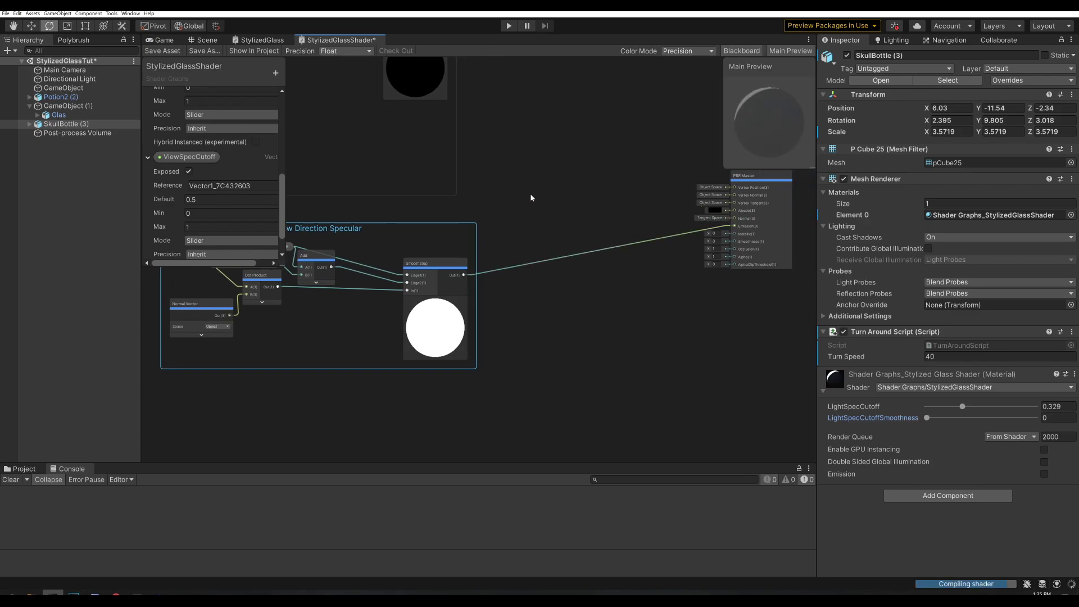
Step: Save the shader graph and set the material's ViewSpecCutoff to 0.922 while viewing the bottles in the scene
left_click(178, 52)
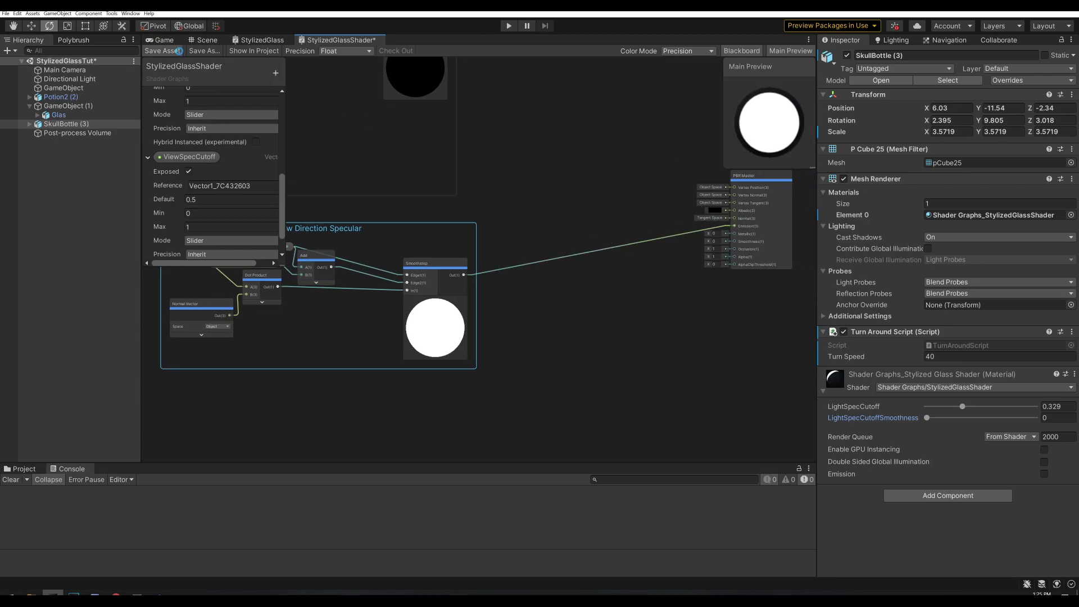
left_click(214, 42)
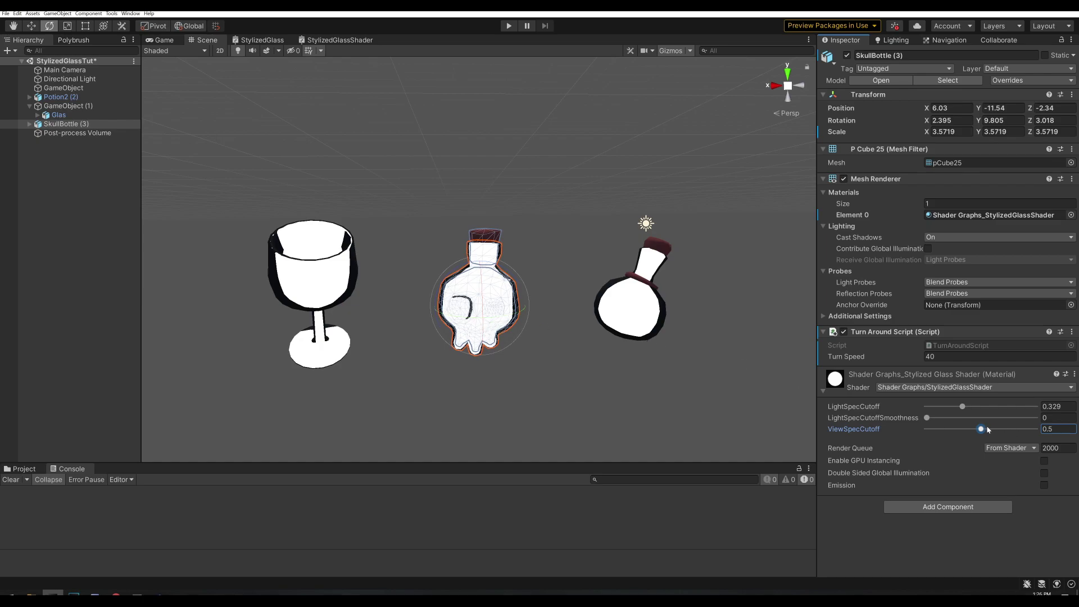
left_click_drag(988, 430, 1028, 431)
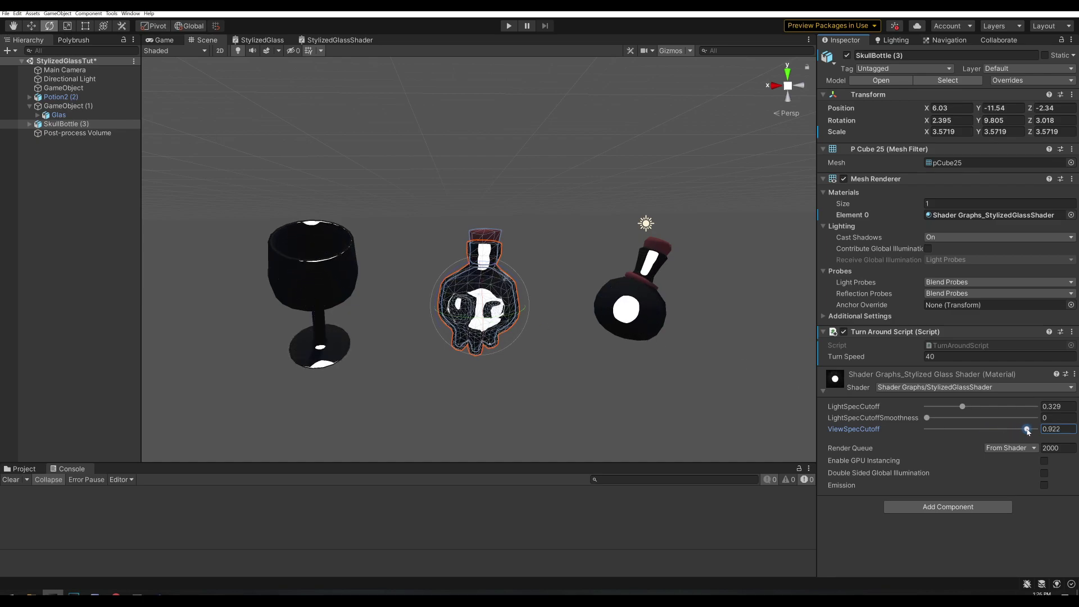
left_click_drag(638, 360, 689, 335, "alt")
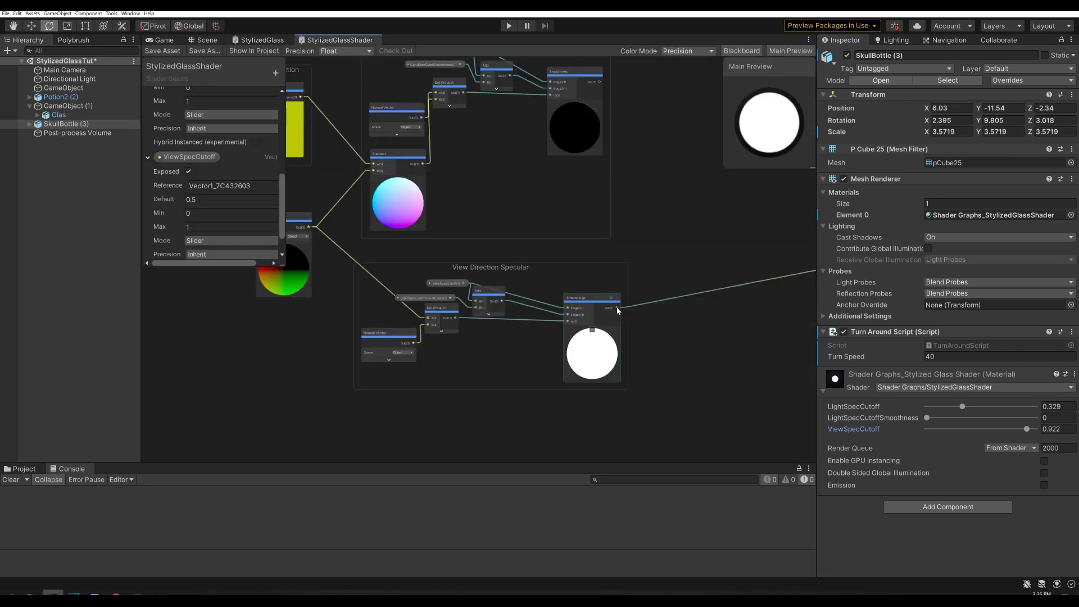
Step: Combine the two specular groups with an Add node, feeding the light Smoothstep into A and the view Smoothstep into B
left_click_drag(617, 310, 678, 219)
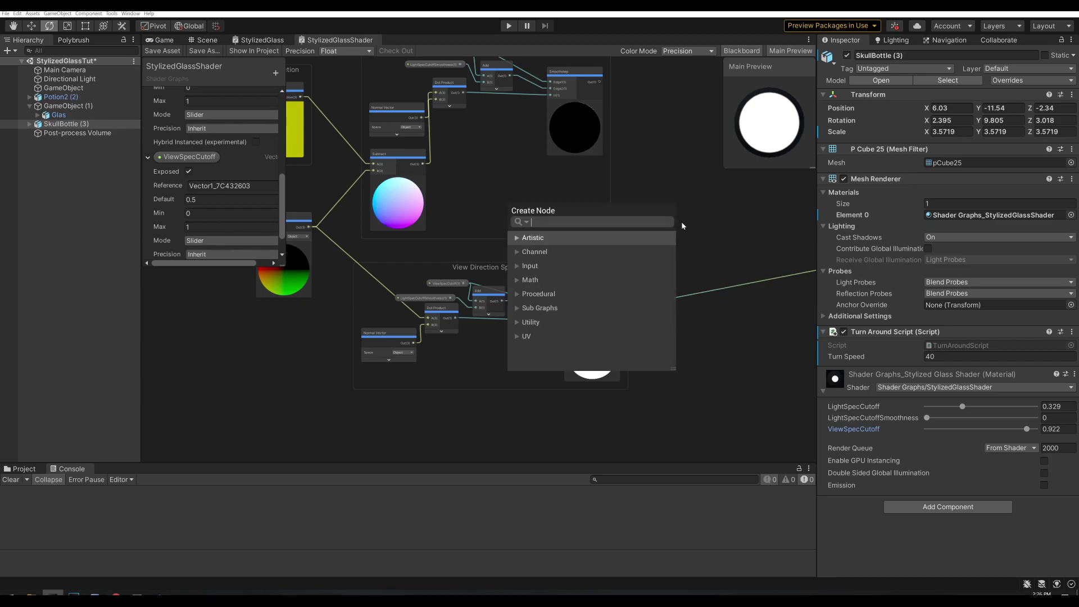
type("add")
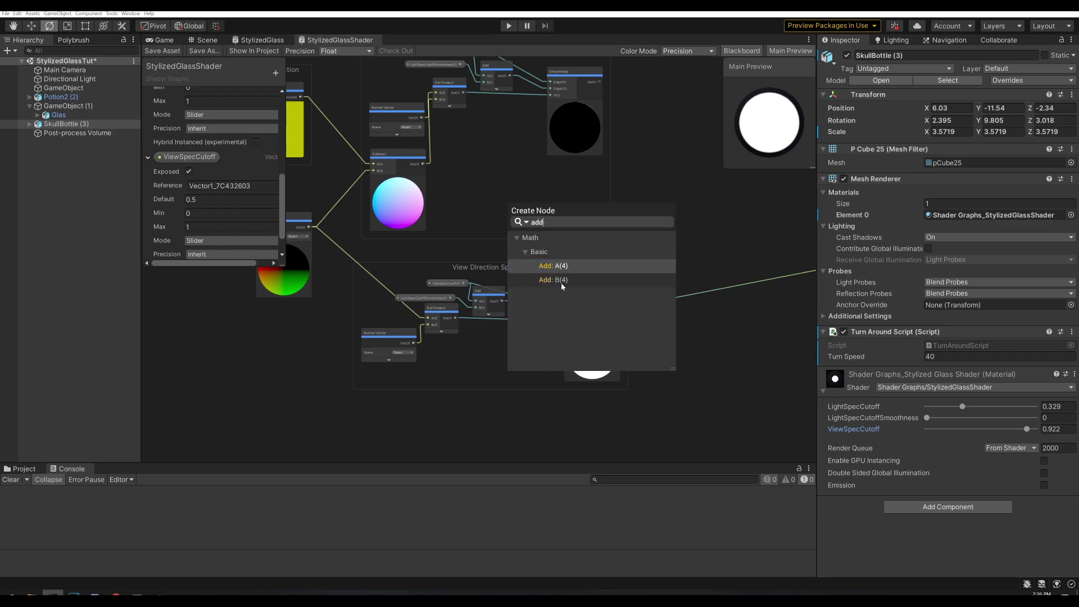
left_click(562, 282)
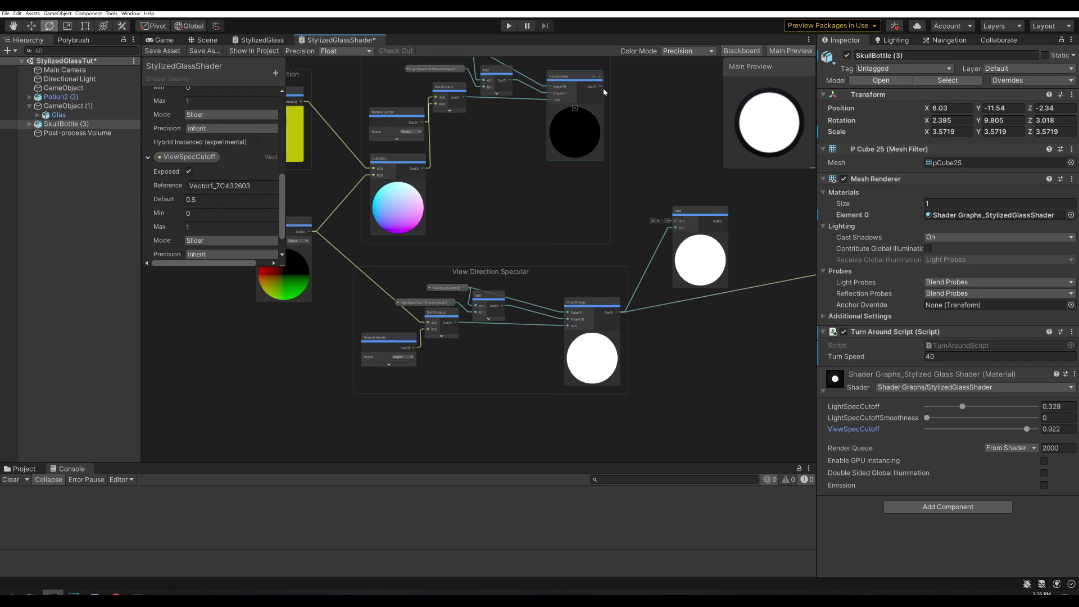
key("a")
left_click_drag(584, 244, 582, 237)
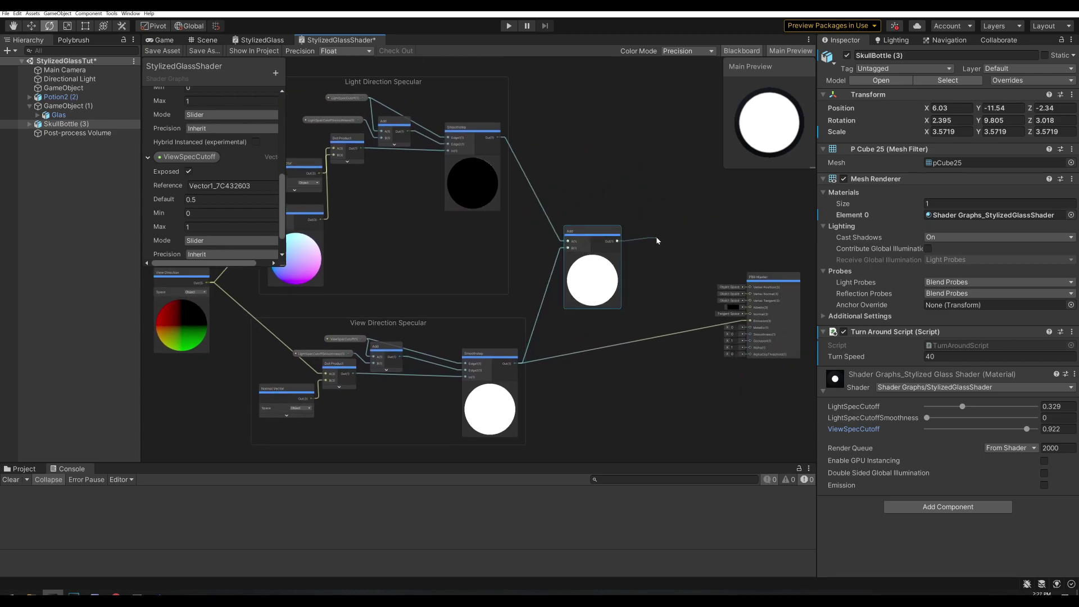
Step: Add an exposed Color property named Specular Color
left_click(277, 73)
left_click(301, 111)
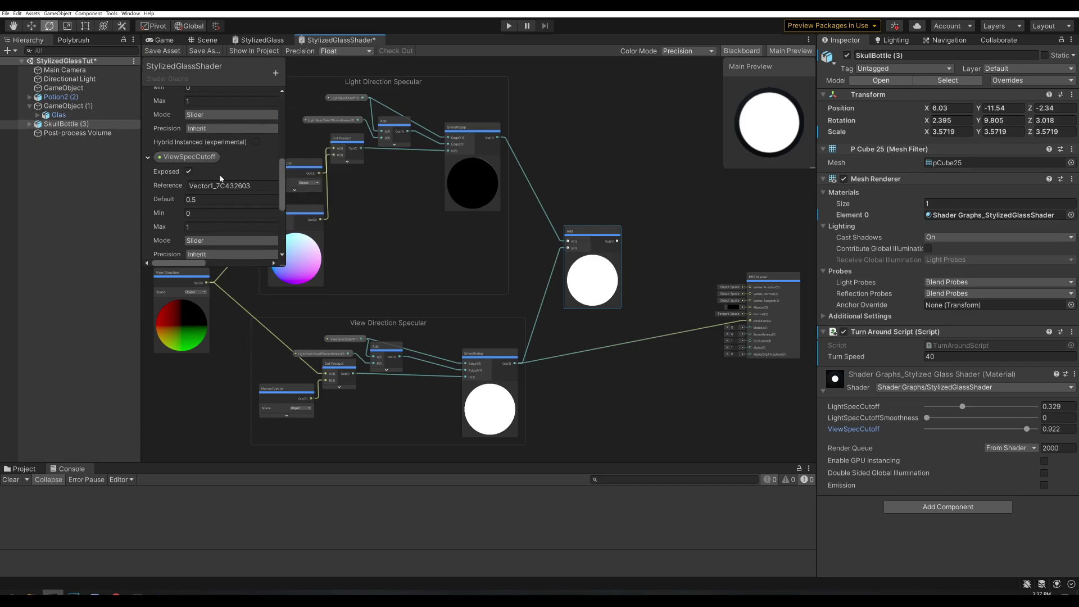
type("S")
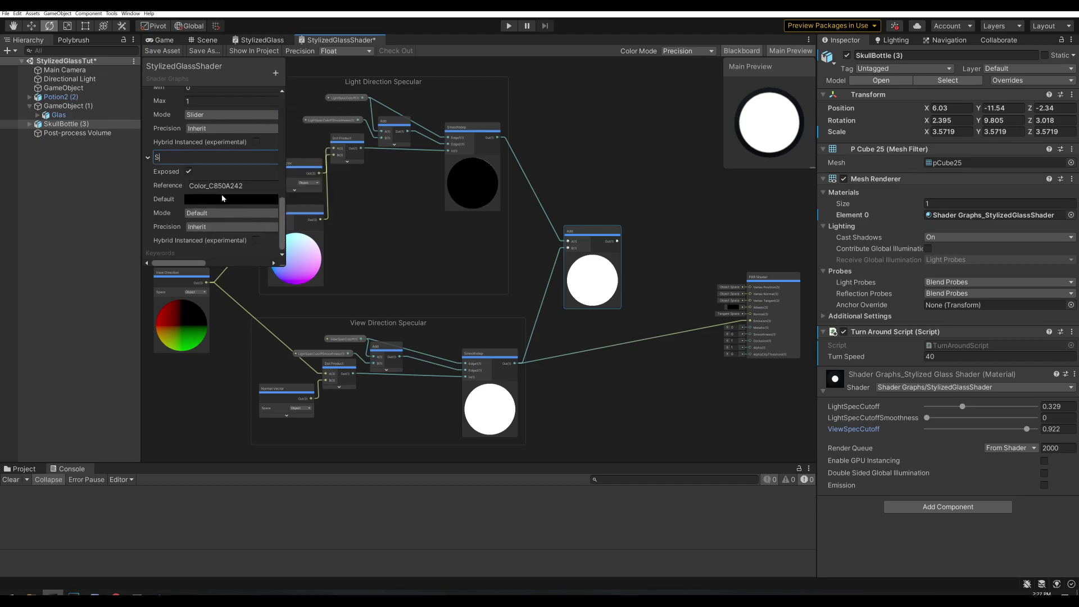
type("pecular Color")
key("Return")
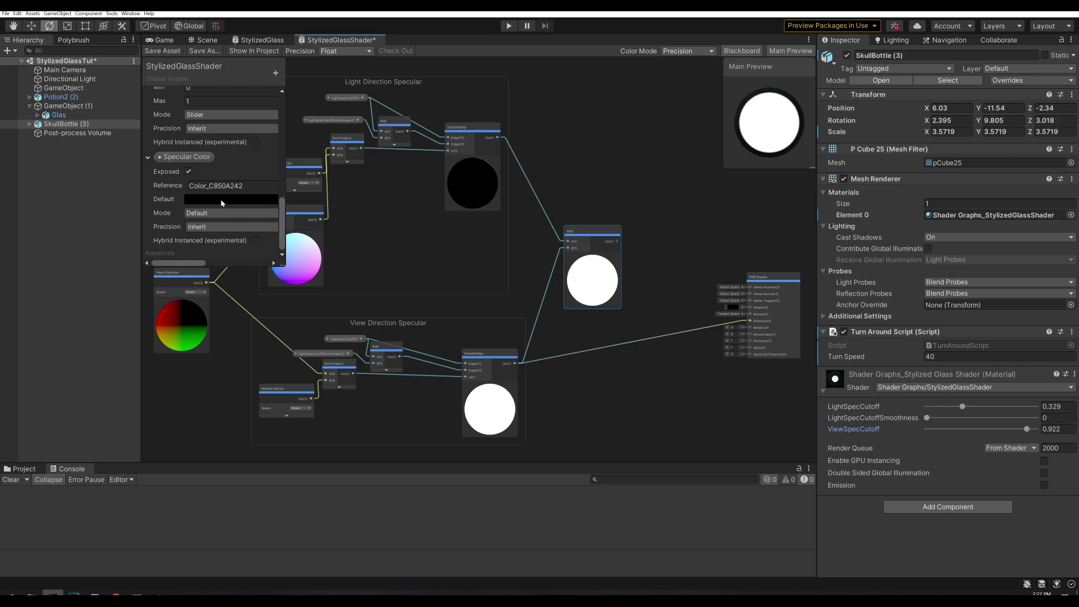
Step: Set the Specular Color property's default to a light aqua-green with alpha 255
left_click(220, 199)
left_click_drag(252, 422, 324, 423)
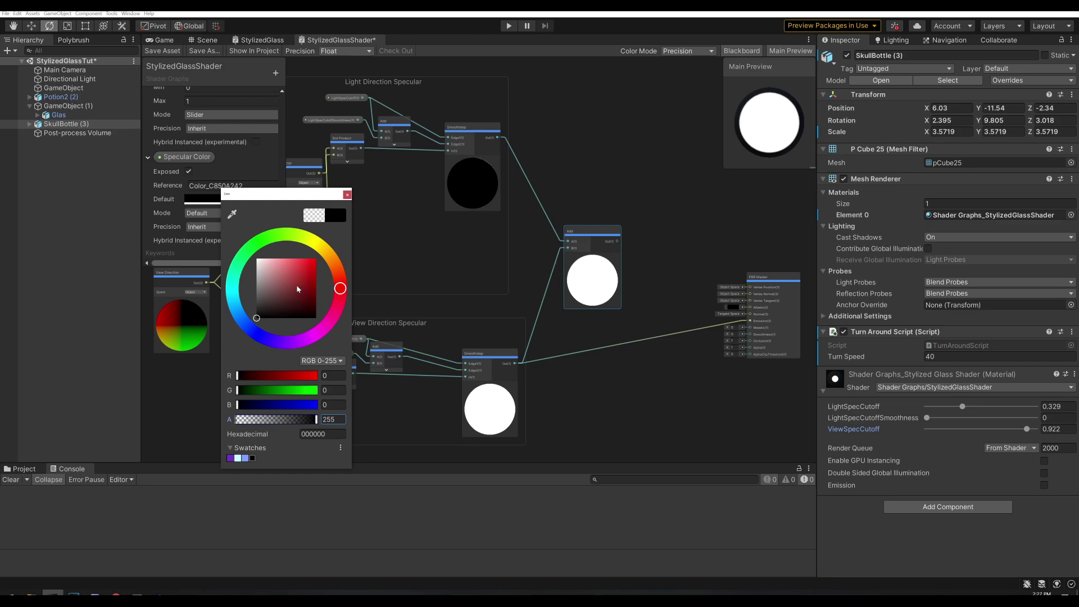
left_click_drag(292, 281, 278, 258)
left_click(238, 282)
left_click(347, 195)
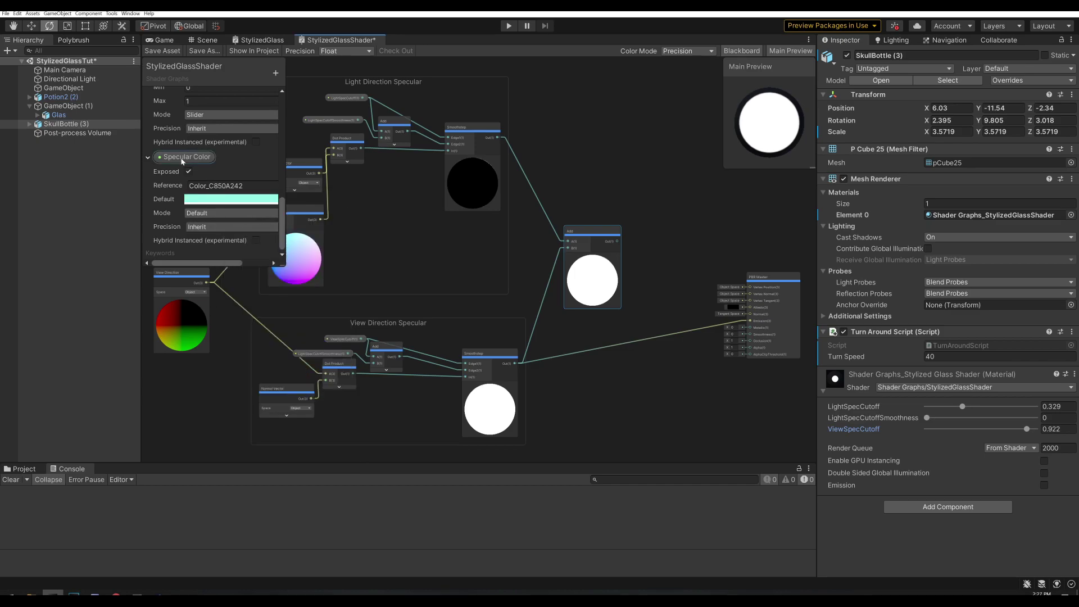
Step: Place the Specular Color property in the graph and multiply it with the combined specular Add output using a Multiply node
left_click_drag(182, 161, 662, 240)
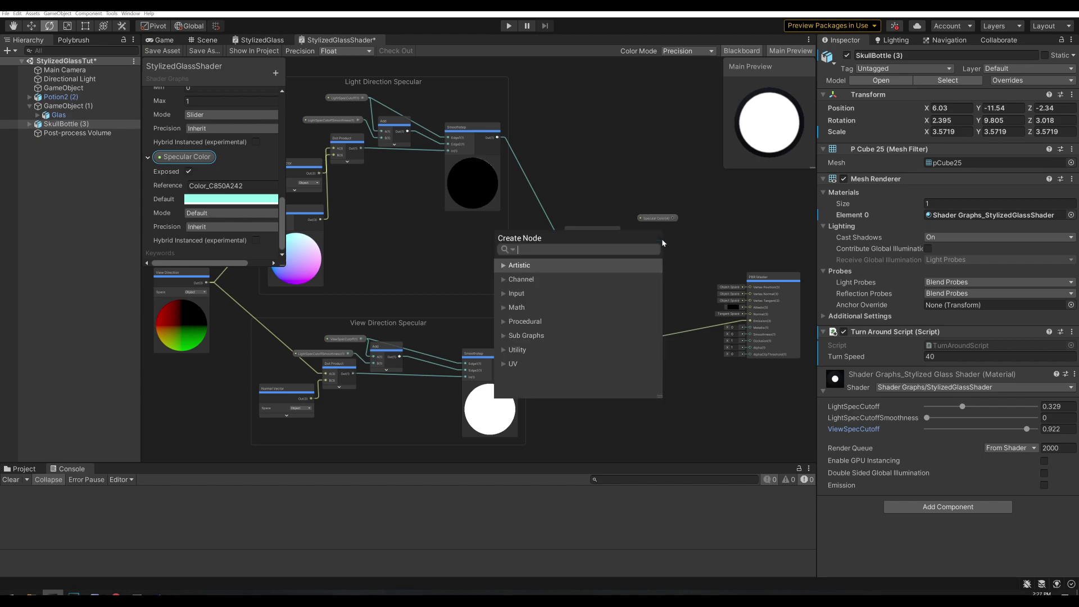
type("mul")
double_click(575, 308)
left_click_drag(674, 218, 663, 244)
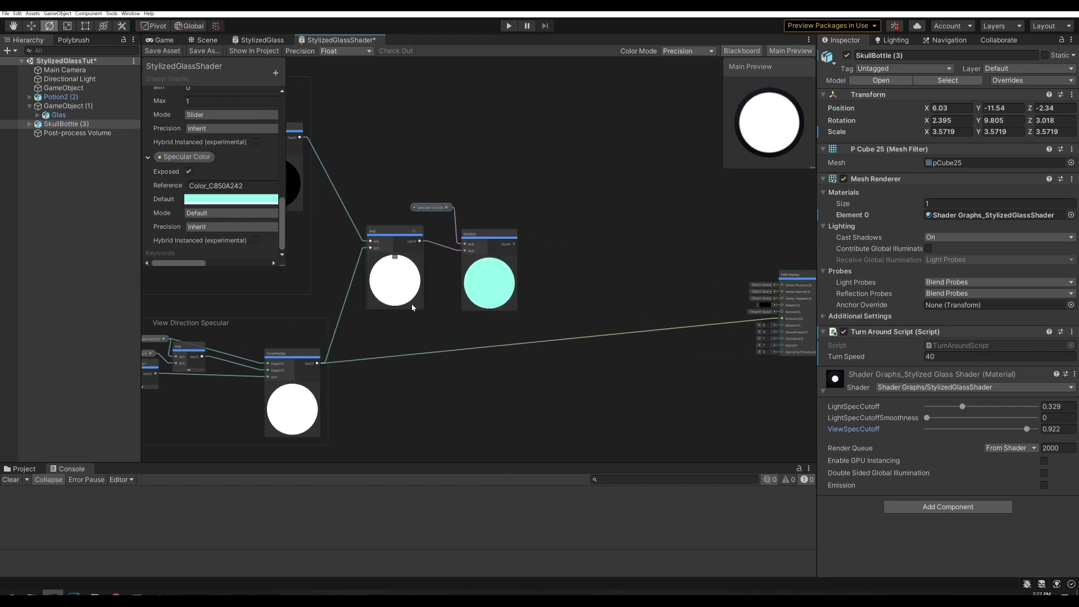
Step: Group the Add, Multiply and color nodes with collapsed previews as Specular Color, and feed the Multiply output into the PBR Master's Emission
left_click(394, 303)
left_click(489, 303)
left_click_drag(351, 191, 731, 318)
key("ctrl+g")
type("Specular Color")
key("Return")
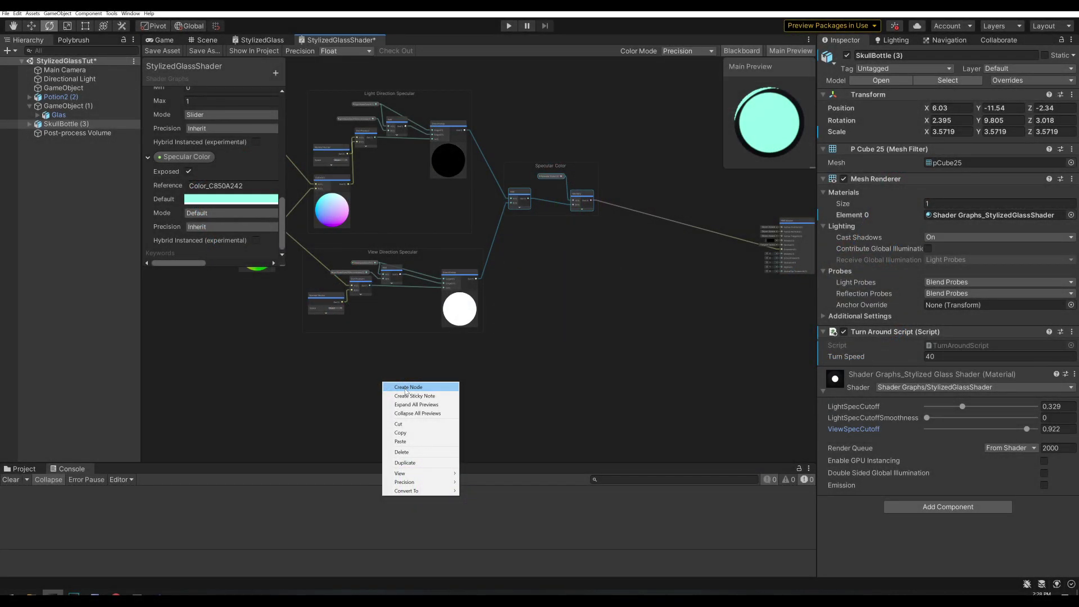
Step: Create a Fresnel Effect node and place it below the View Direction Specular group
left_click(407, 388)
type("fres")
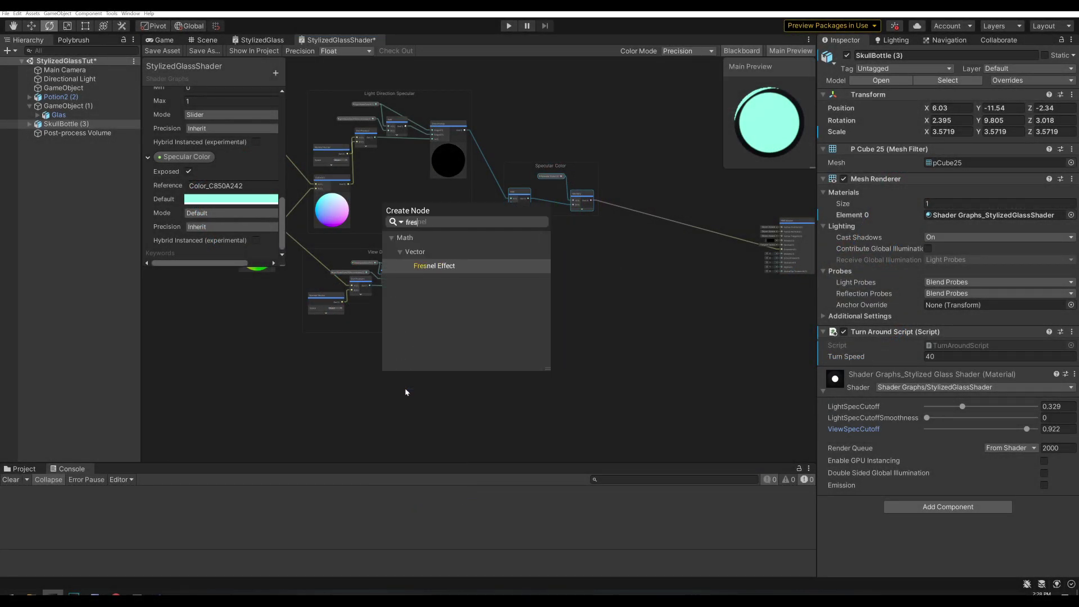
key("Return")
left_click_drag(405, 389, 328, 360)
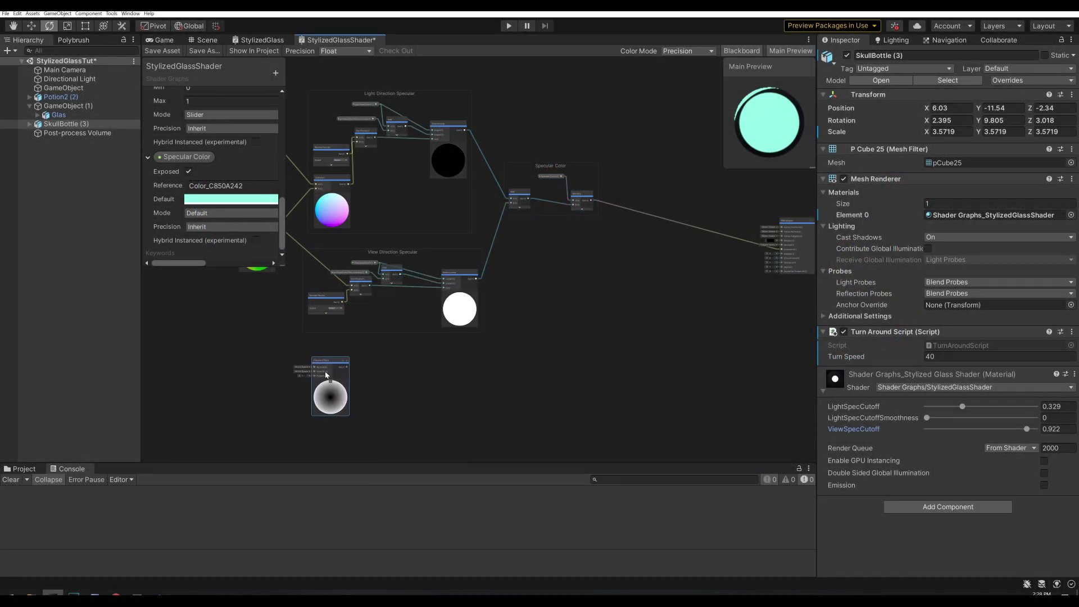
scroll(418, 396, "up", 5)
middle_click_drag(418, 396, 595, 368)
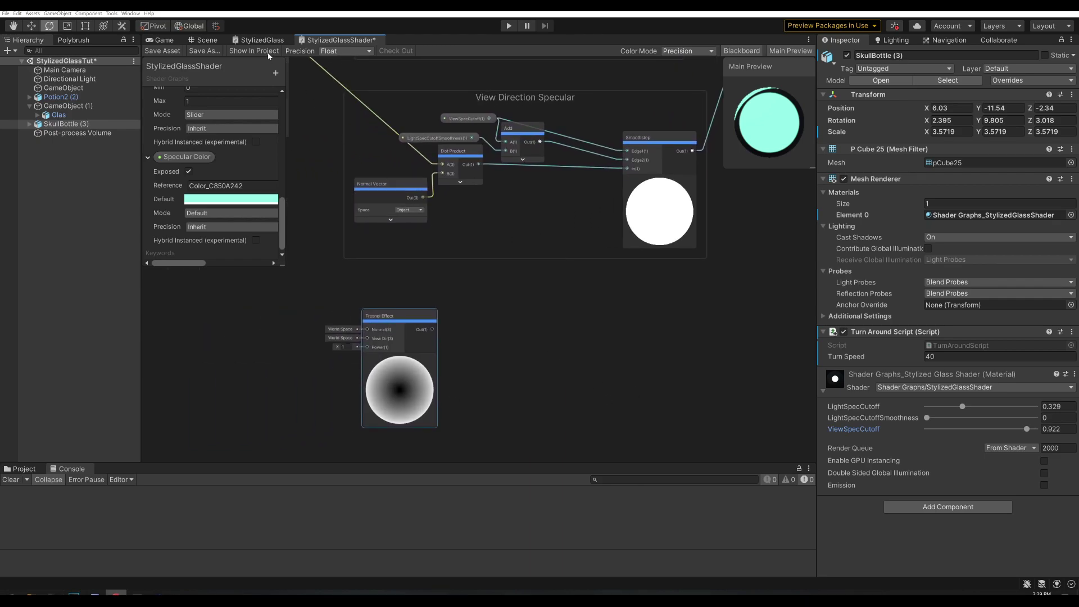
Step: Add an exposed Vector1 property named Rimpower and connect it to the Fresnel Effect's Power input
left_click(276, 72)
left_click(298, 79)
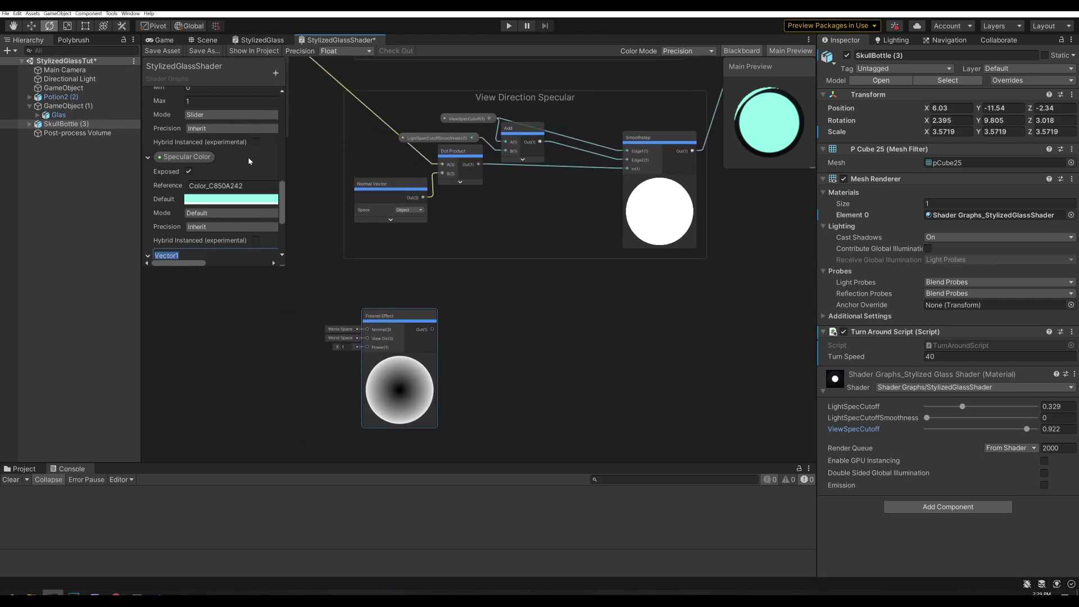
type("Rimpower")
key("Return")
left_click_drag(179, 222, 368, 346)
Step: Connect the Fresnel Effect's output to the In input of a new Smoothstep node with Edge1 set to 0.5
left_click_drag(433, 330, 524, 350)
type("smooth")
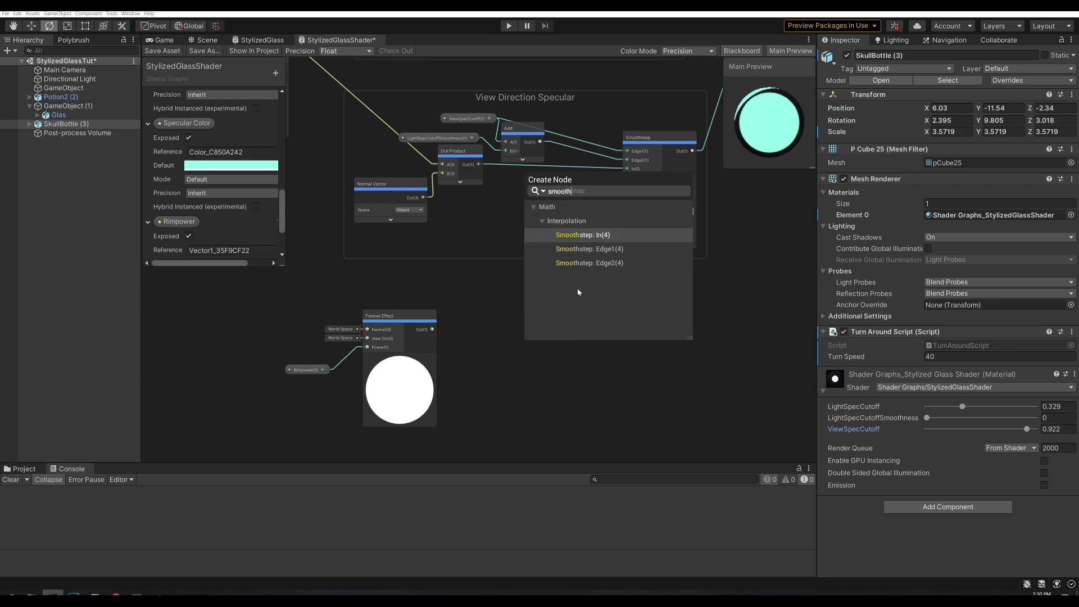
key("Return")
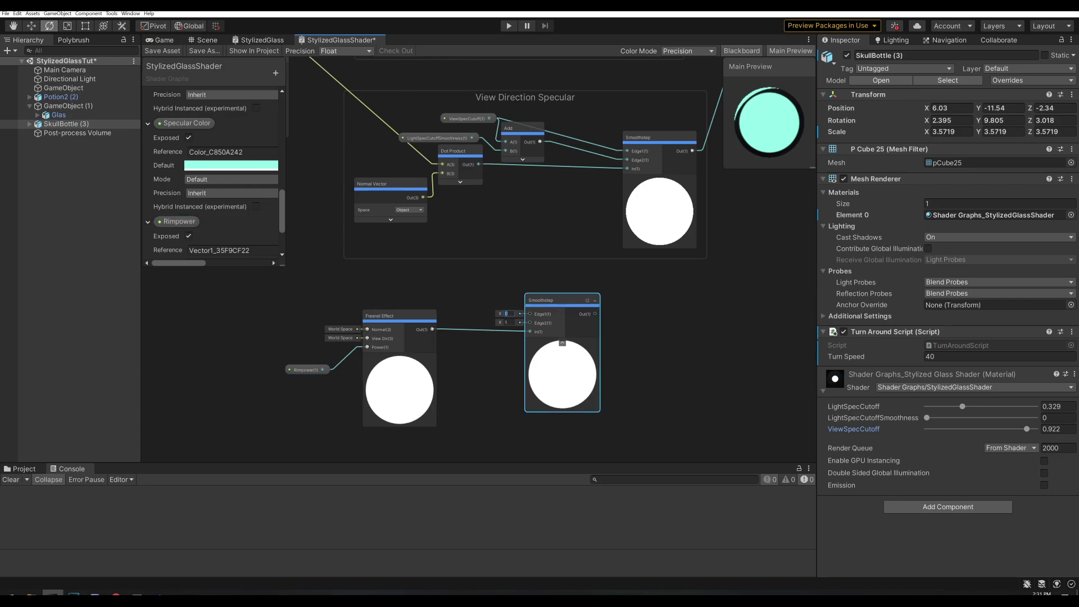
left_click_drag(545, 304, 573, 300)
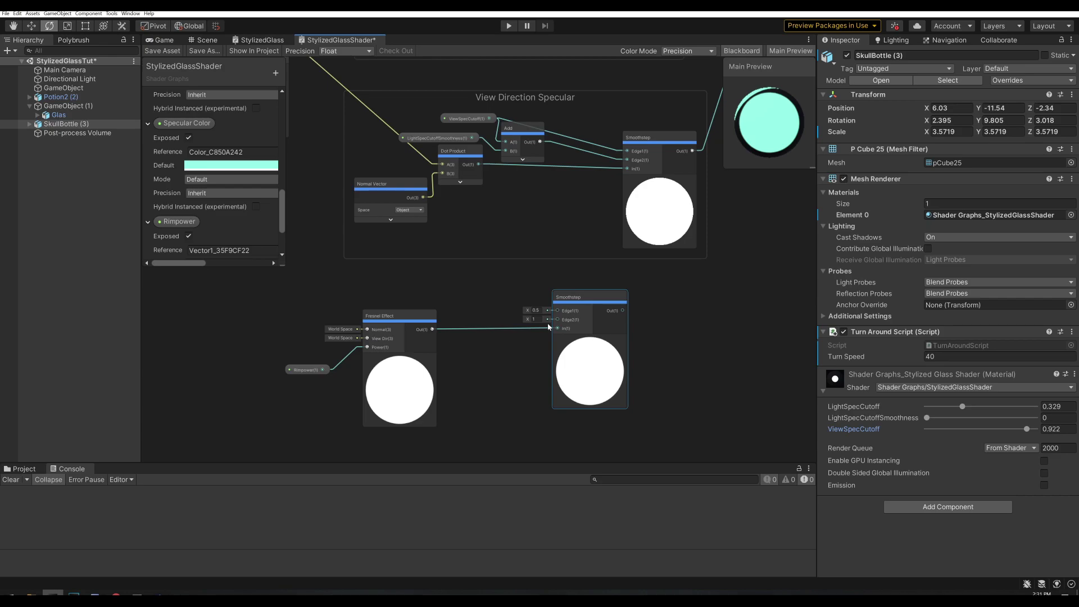
Step: Create an Add node between the Fresnel Effect and Smoothstep nodes and set its A input to 0.5
right_click(470, 293)
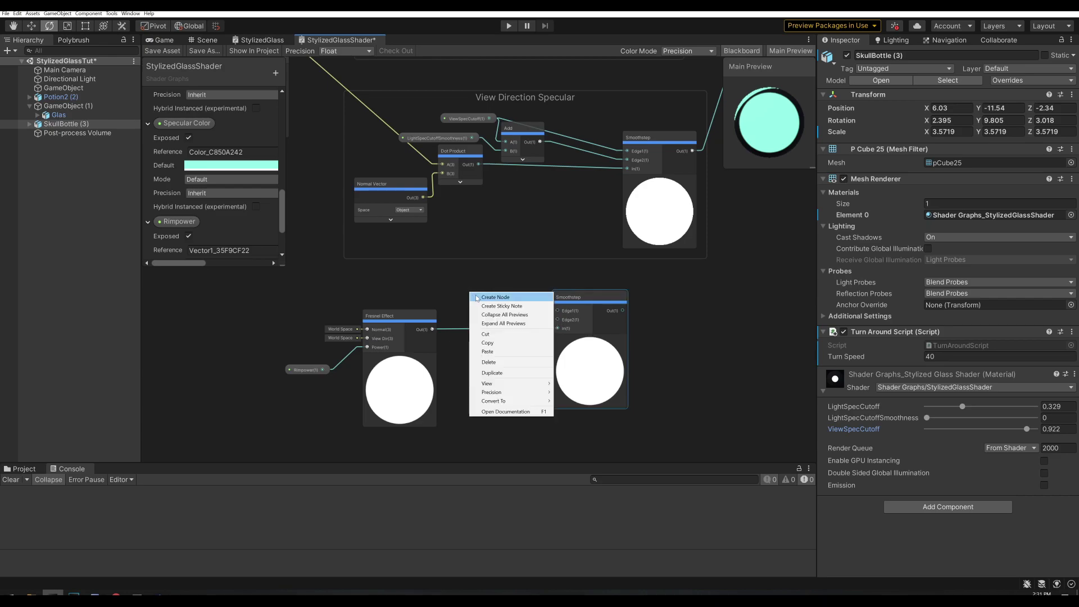
left_click(482, 298)
type("add")
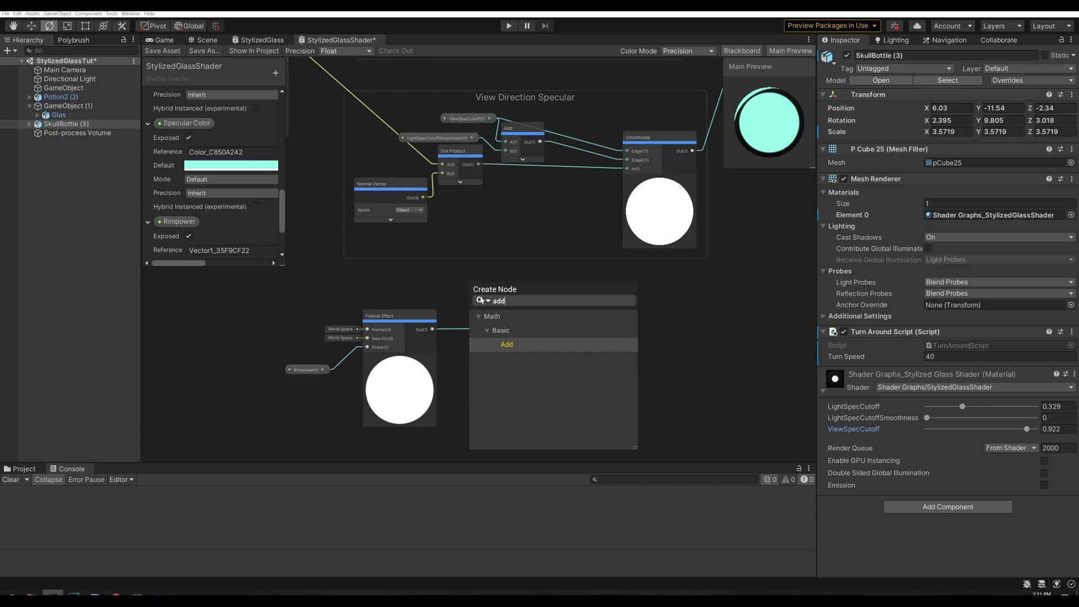
left_click(505, 343)
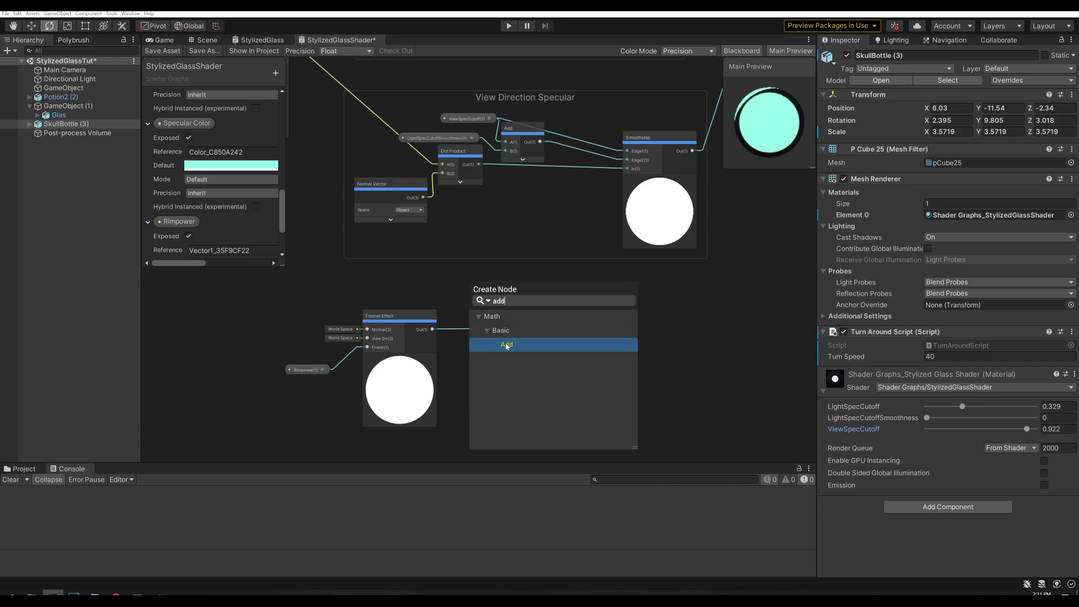
left_click(507, 346)
left_click_drag(498, 309, 492, 271)
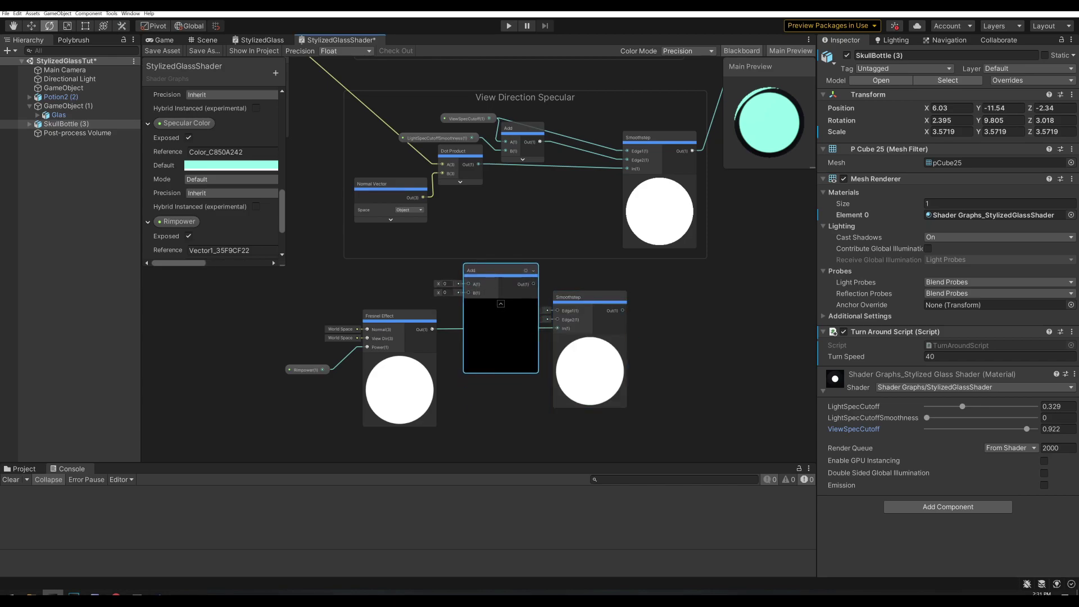
type(".5")
key("Return")
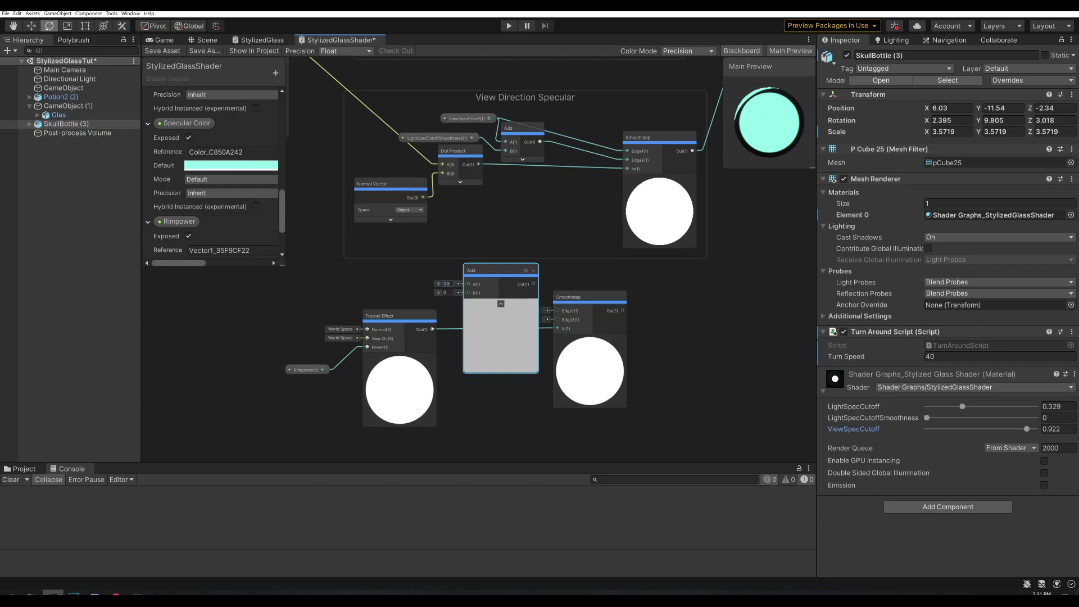
left_click(446, 292)
Step: Add a Vector1 property named Outer Rim Smoothness and wire it through the new Add node's B input into the Smoothstep's Edge2
left_click(276, 74)
left_click(289, 80)
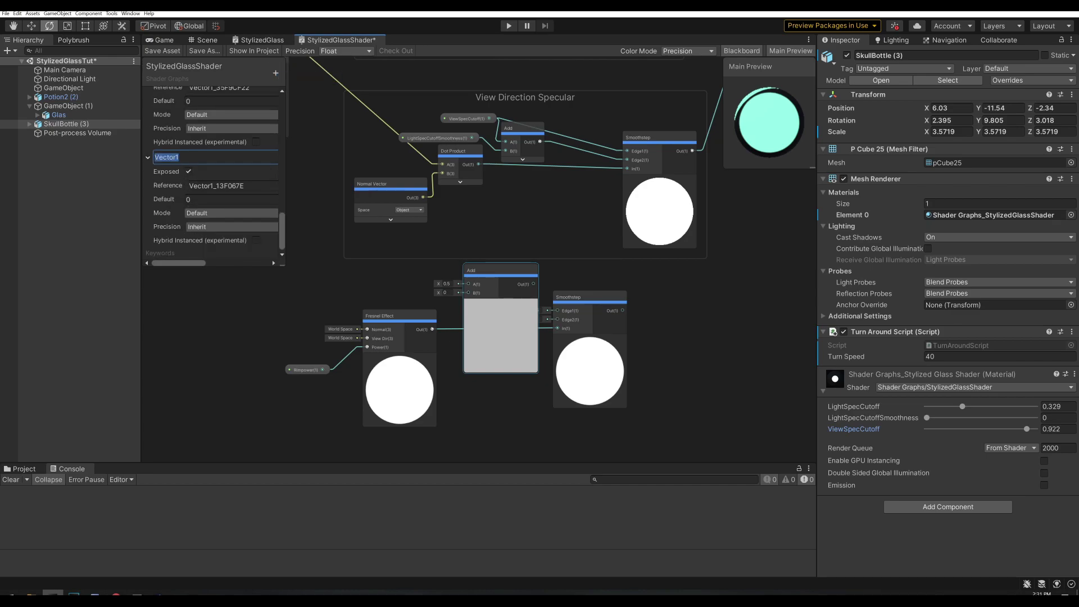
type("Outer Rim Smoothness")
key("Return")
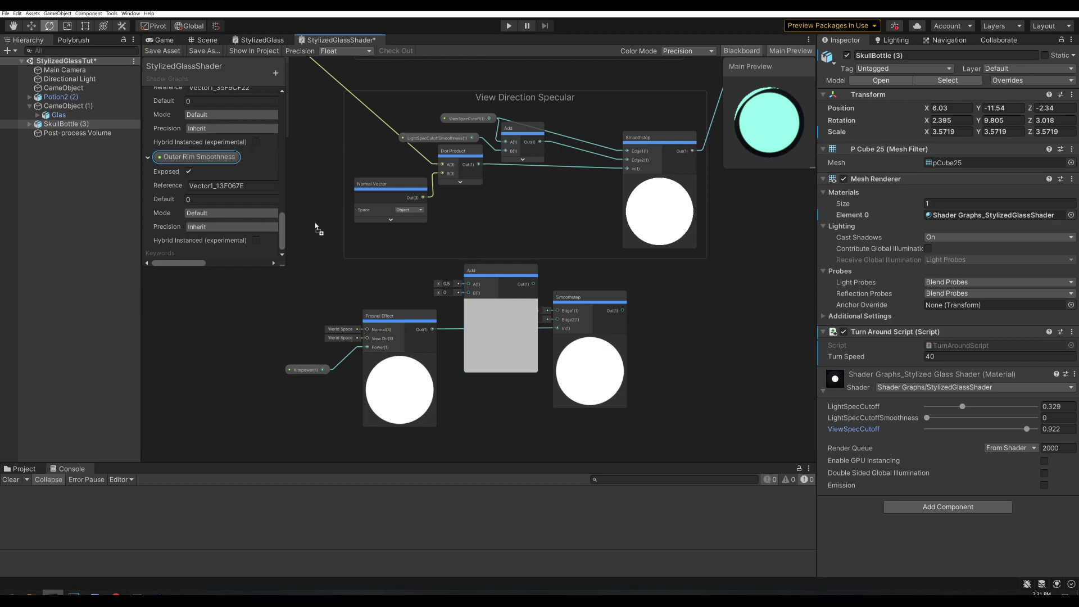
left_click_drag(315, 223, 557, 320)
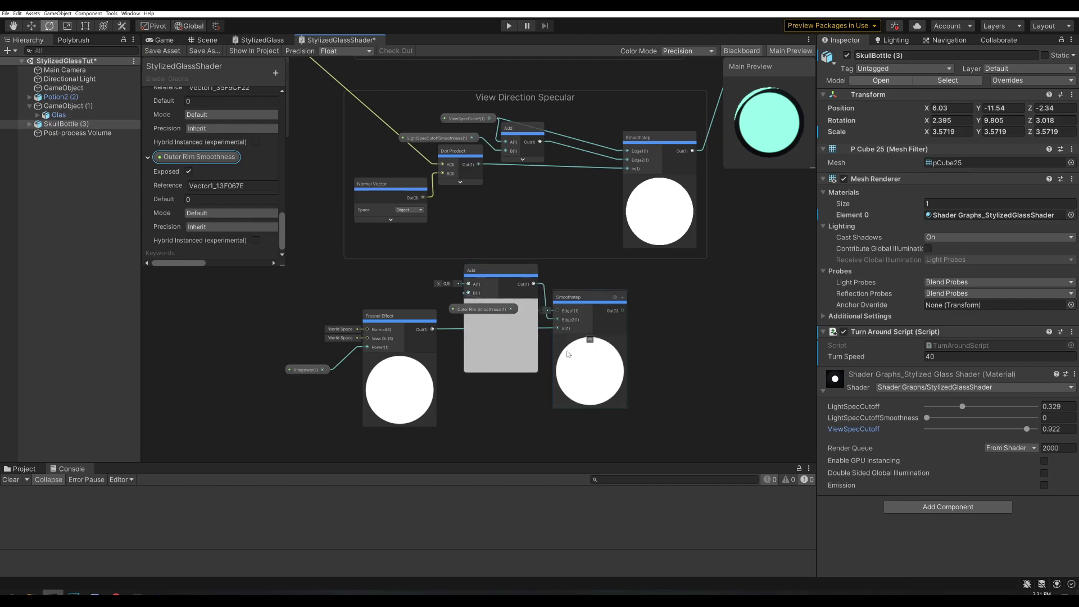
left_click_drag(482, 310, 410, 304)
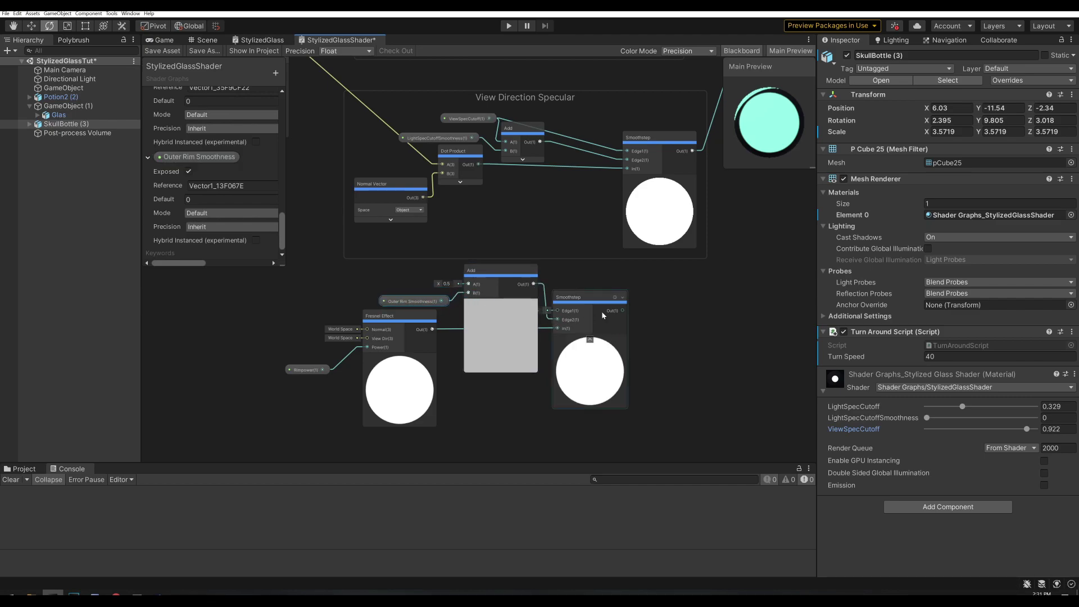
Step: Connect the Fresnel Smoothstep's output to the A input of a new Multiply node placed beside it
left_click_drag(623, 311, 684, 328)
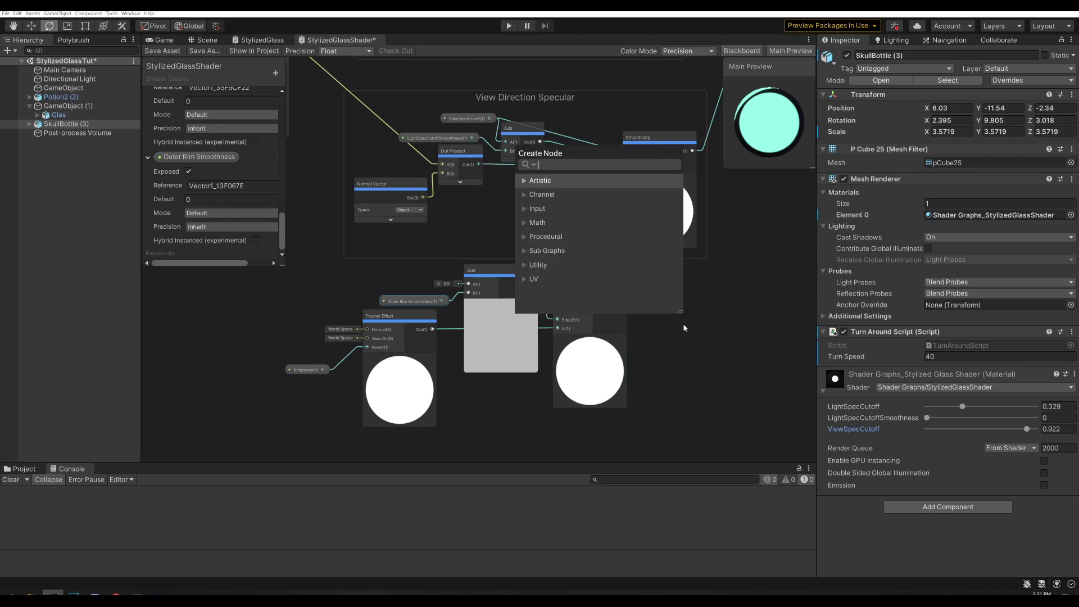
type("mul")
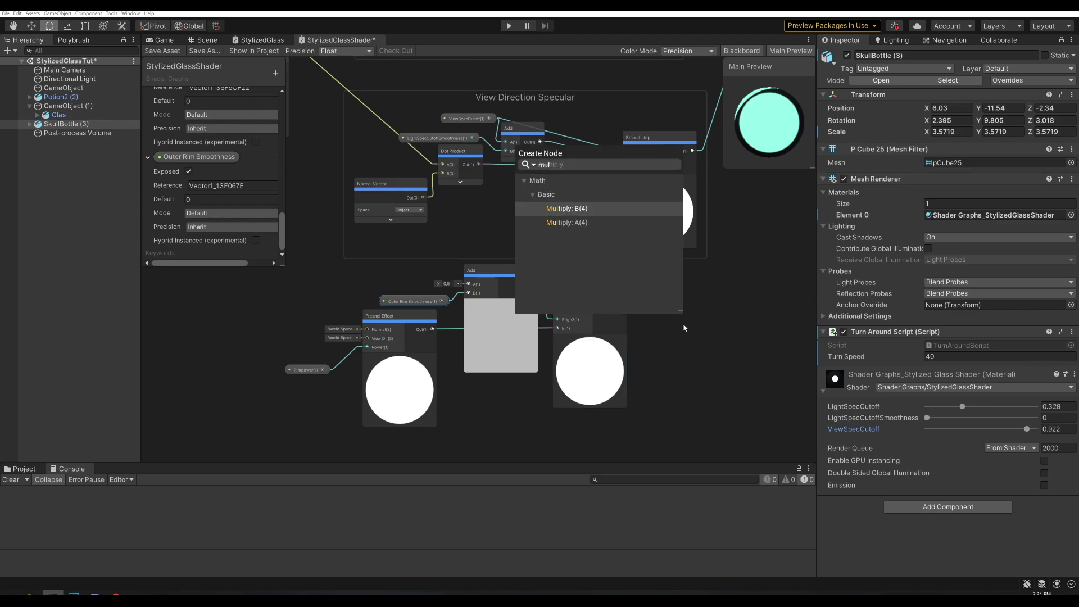
left_click(576, 220)
left_click_drag(696, 323, 710, 298)
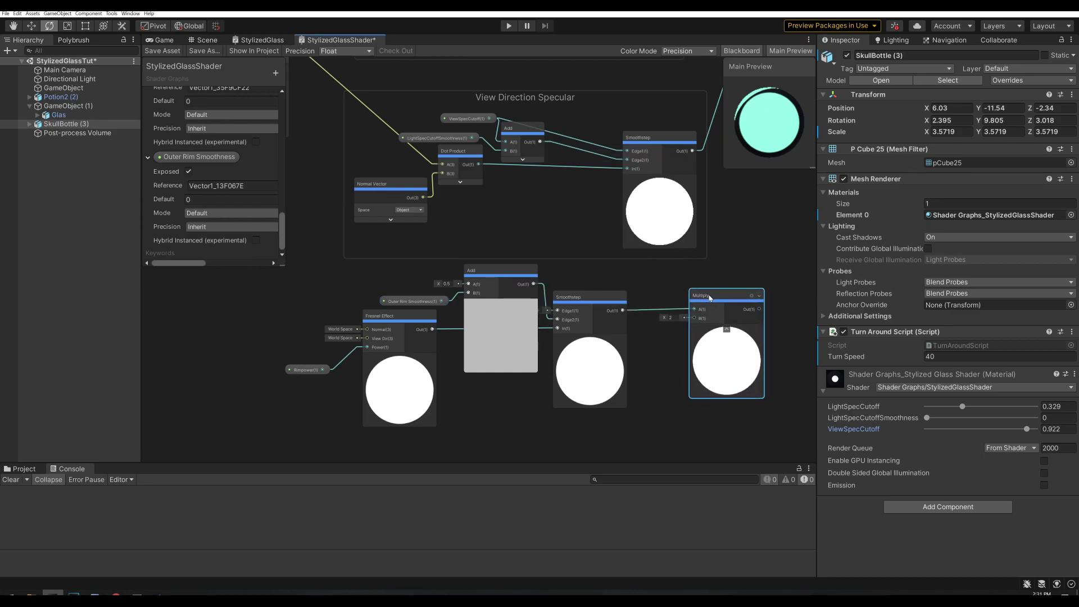
Step: Add a Color property named Outer Rim Color to the shader
left_click(275, 73)
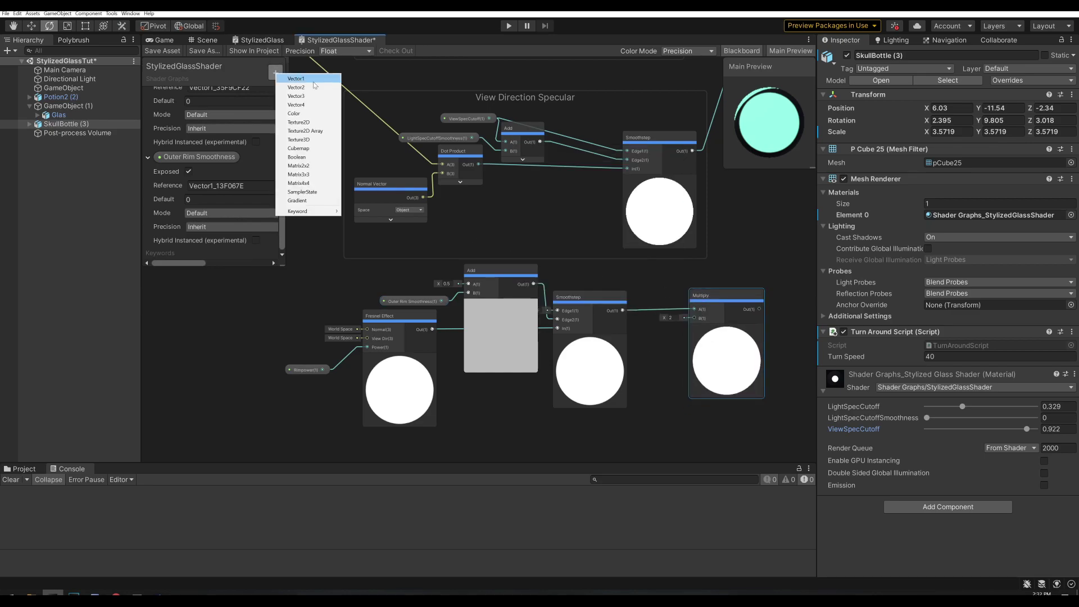
left_click(321, 113)
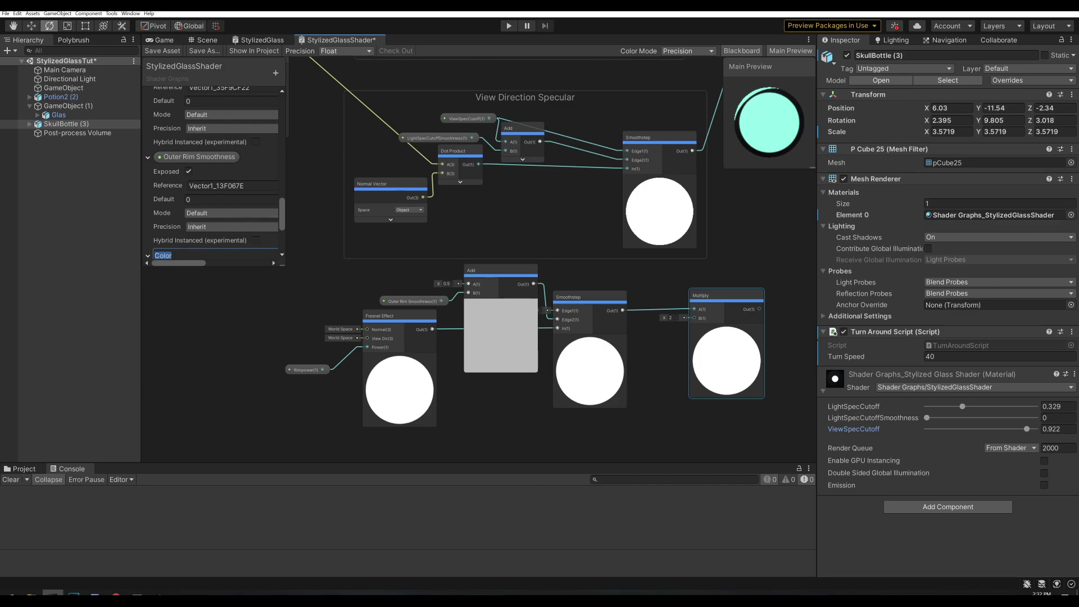
type("Outer Rim Color")
key("Return")
scroll(219, 220, "down", 3)
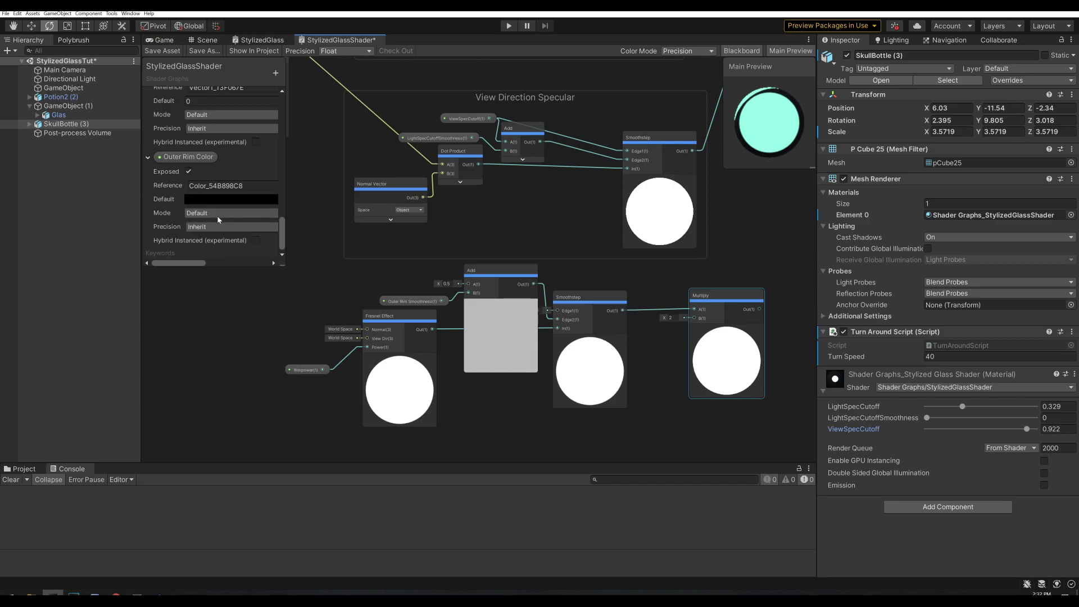
Step: Set the default of Outer Rim Color to a pale yellow-green with an alpha of 255
left_click(216, 200)
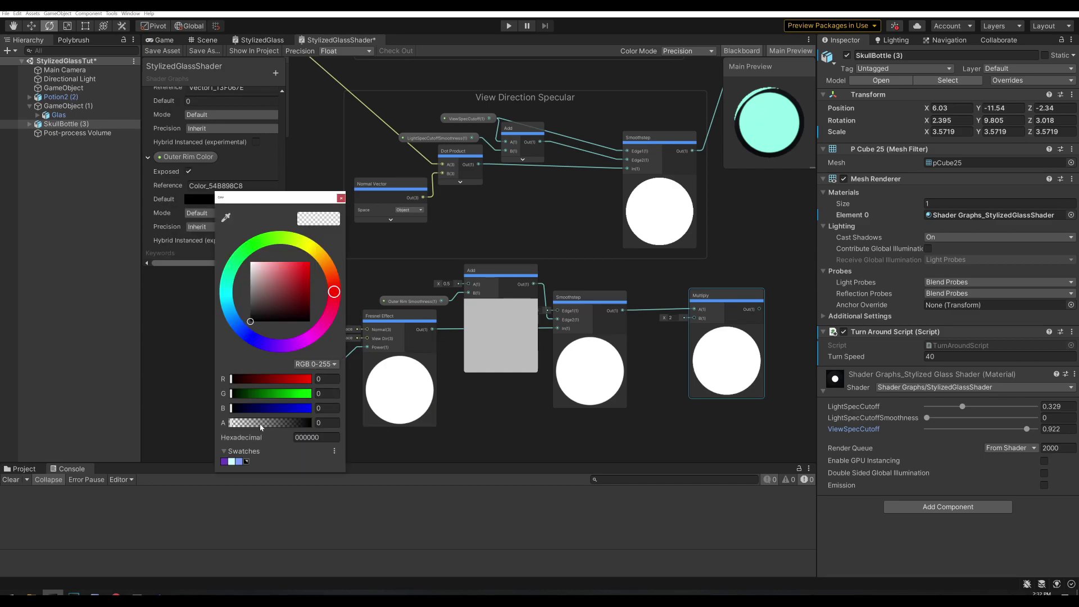
left_click_drag(262, 427, 338, 428)
left_click_drag(279, 298, 255, 240)
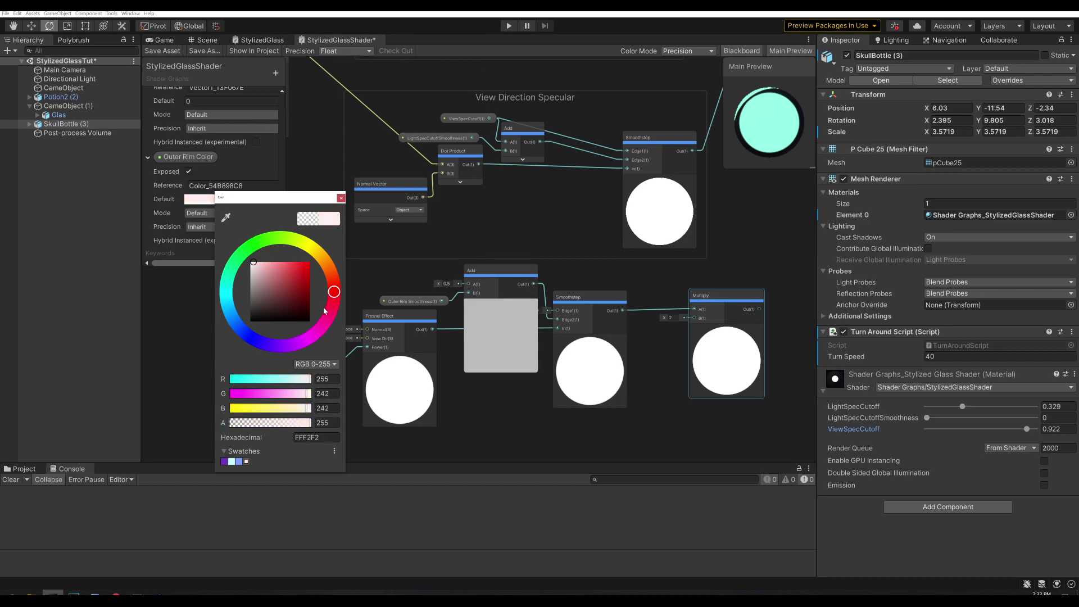
left_click(296, 241)
left_click(277, 263)
left_click(342, 198)
Step: Place the Outer Rim Color property before the outer rim's Multiply node and connect it to the B input
left_click_drag(189, 158, 651, 274)
left_click_drag(703, 277, 694, 318)
left_click_drag(681, 279, 659, 331)
left_click(340, 394)
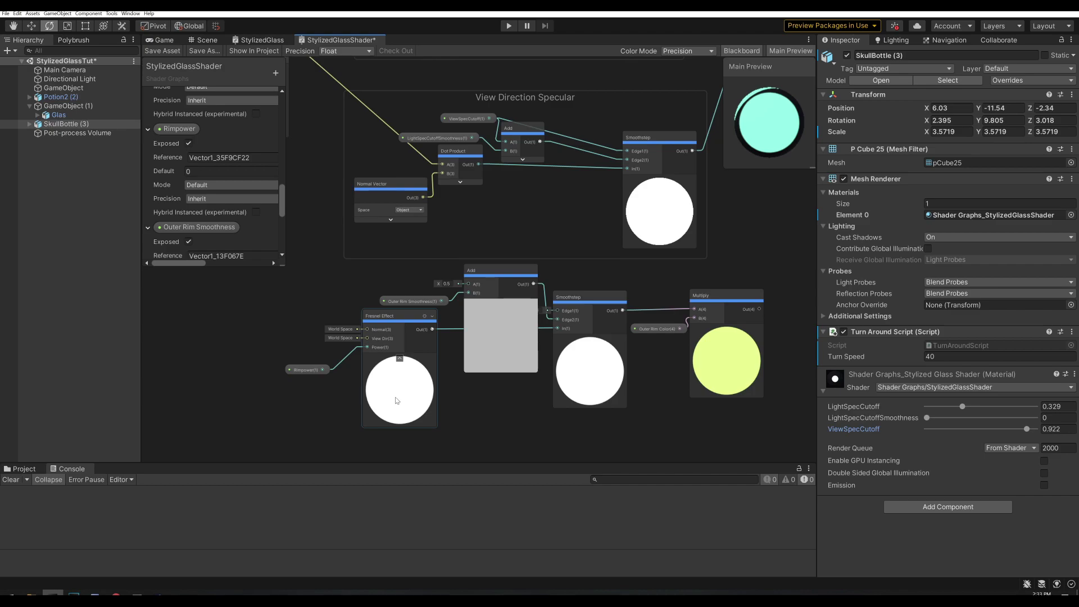
Step: Switch the Rimpower property to Slider mode and set its minimum to 1
left_click(308, 373)
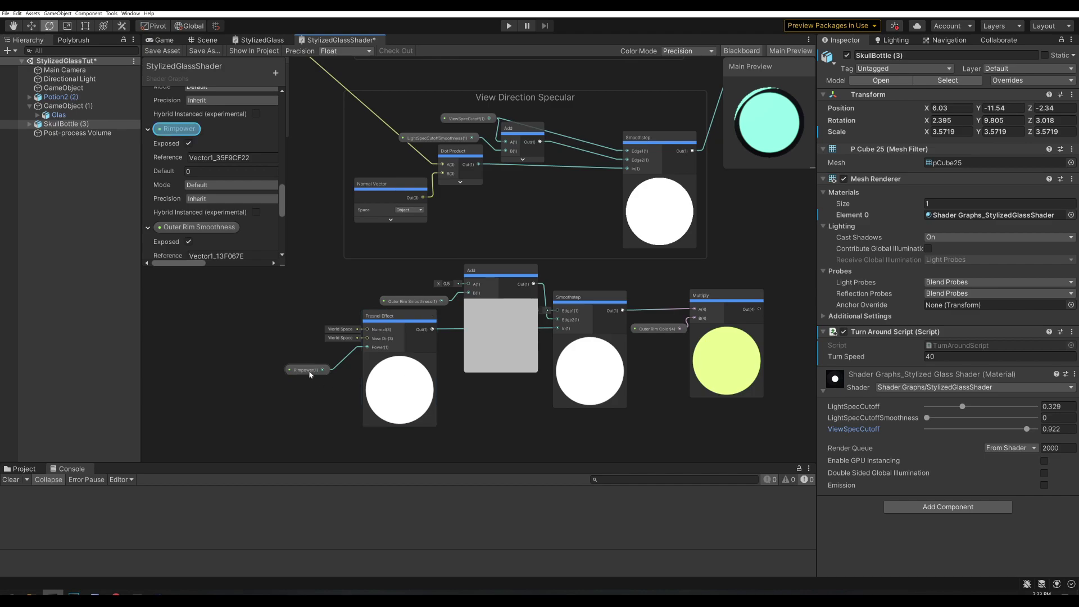
left_click(203, 185)
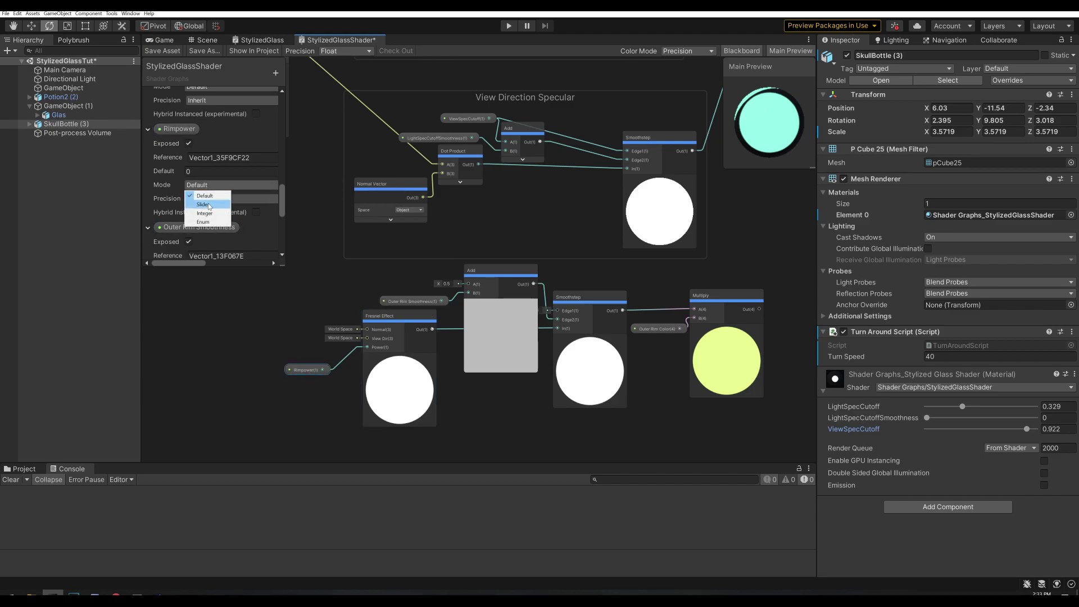
left_click(209, 205)
left_click(206, 185)
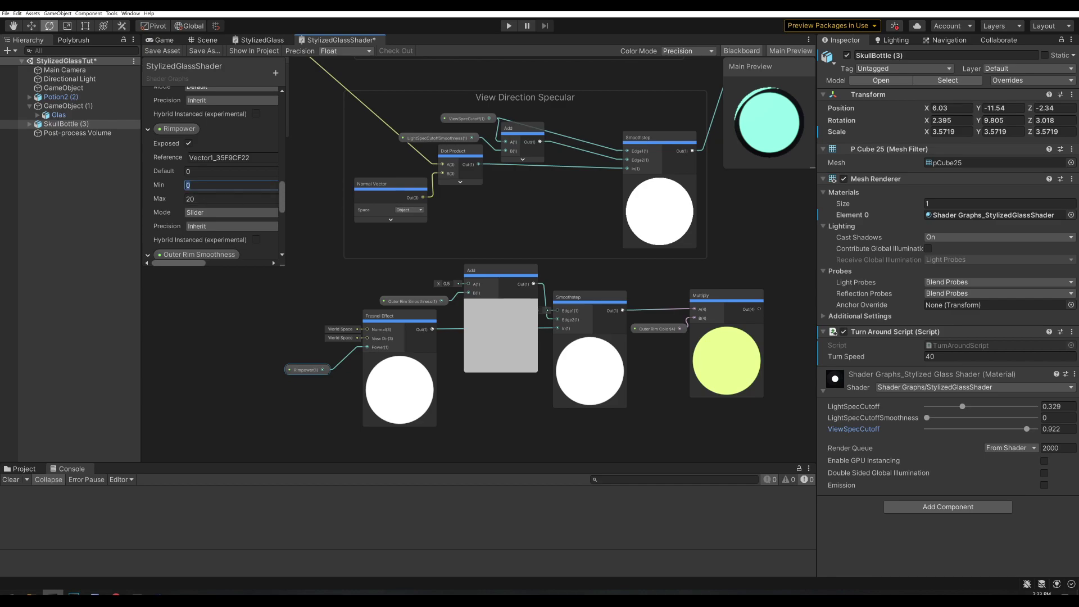
type("1")
key("Return")
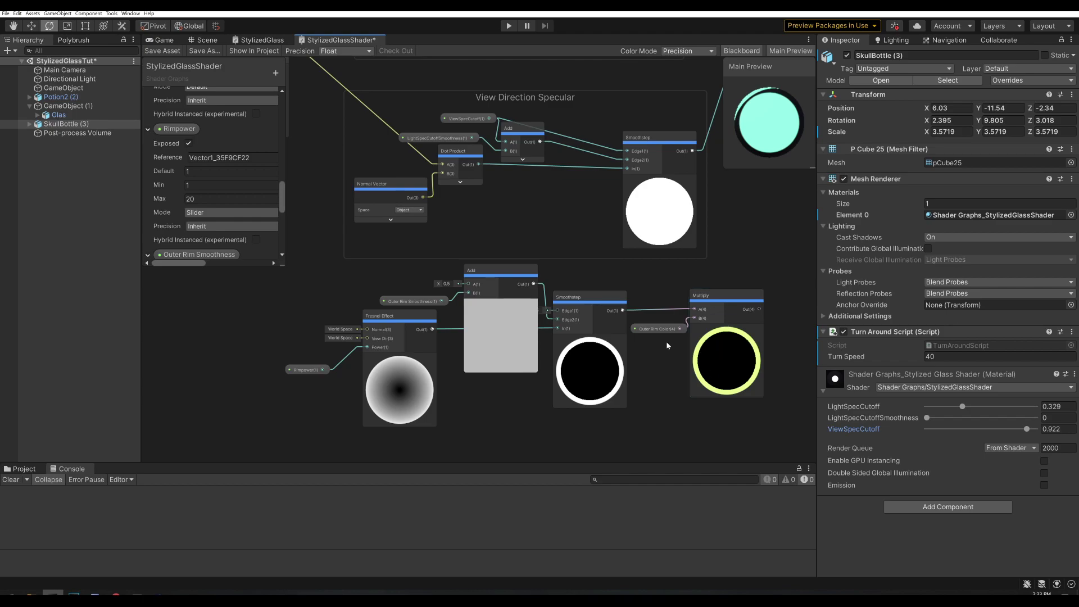
Step: Connect the outer rim Multiply node's output to the master node's Emission input and save the shader asset
middle_click_drag(683, 411, 499, 409)
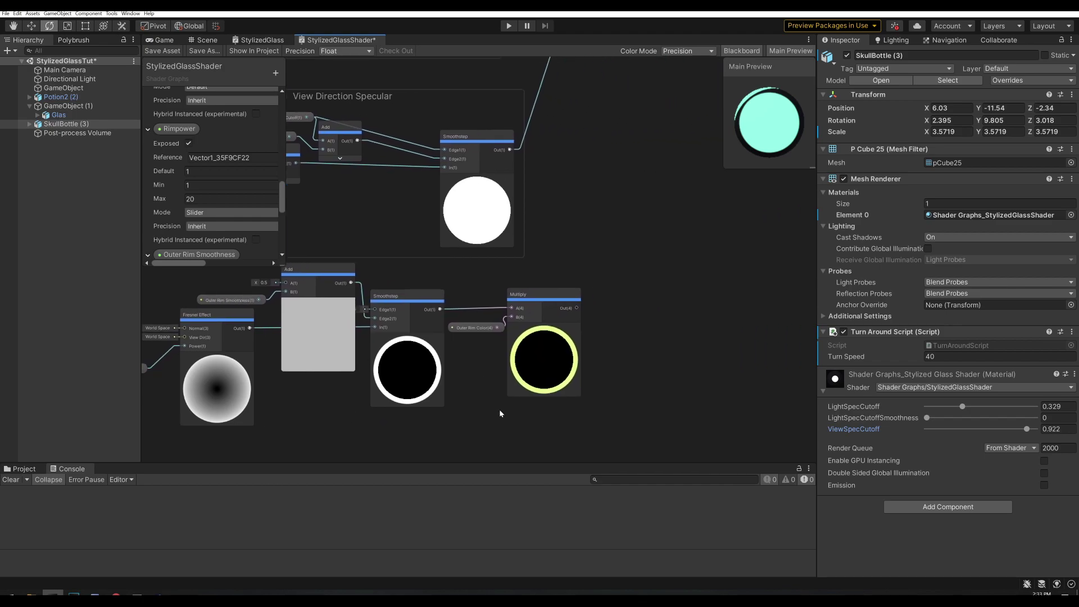
middle_click_drag(655, 324, 531, 366)
scroll(530, 366, "down", 3)
middle_click_drag(585, 320, 423, 327)
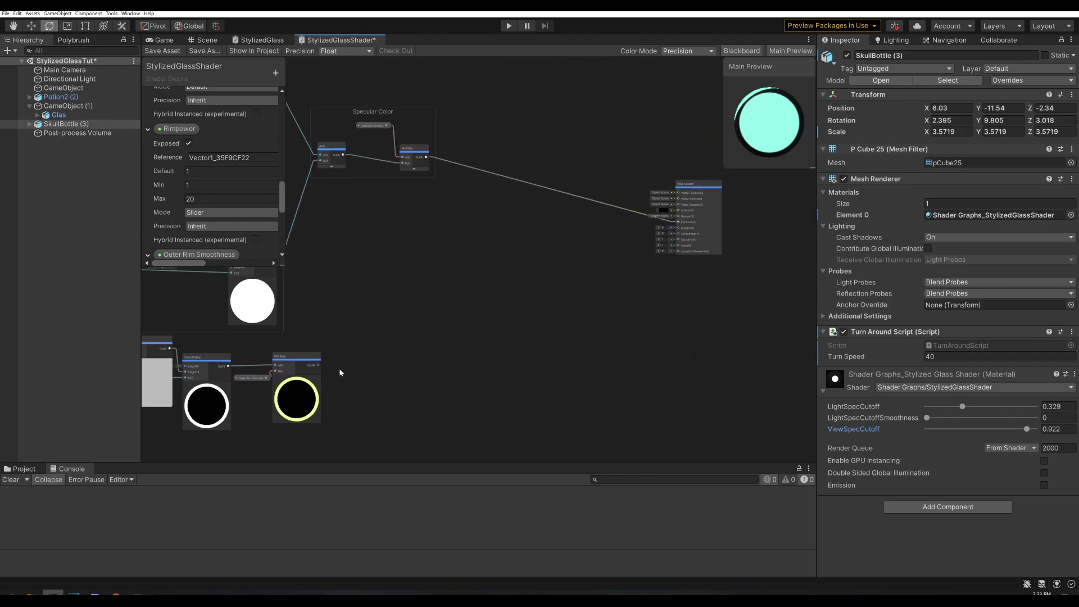
left_click_drag(318, 365, 669, 223)
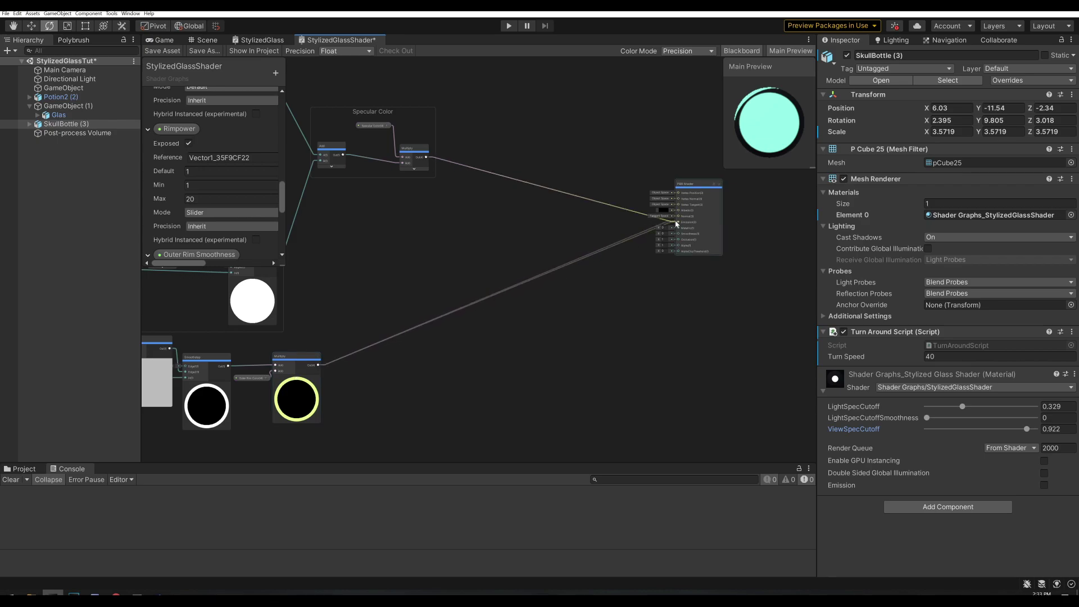
left_click(163, 51)
Step: Adjust Outer Rim Smoothness and Rimpower on the skull bottle's material in the scene to soften its rim
left_click(205, 42)
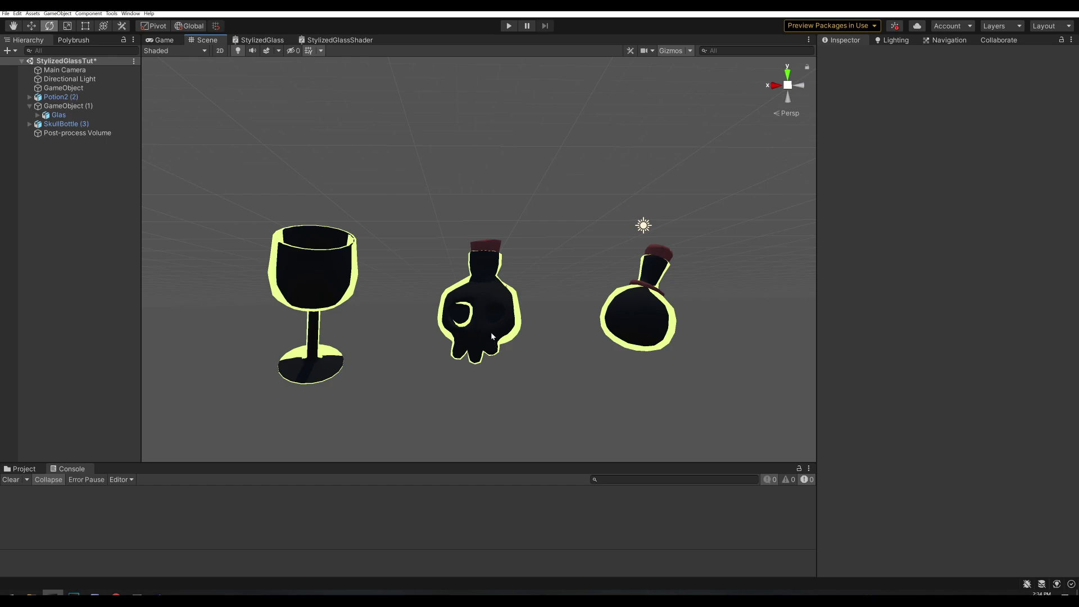
left_click(490, 332)
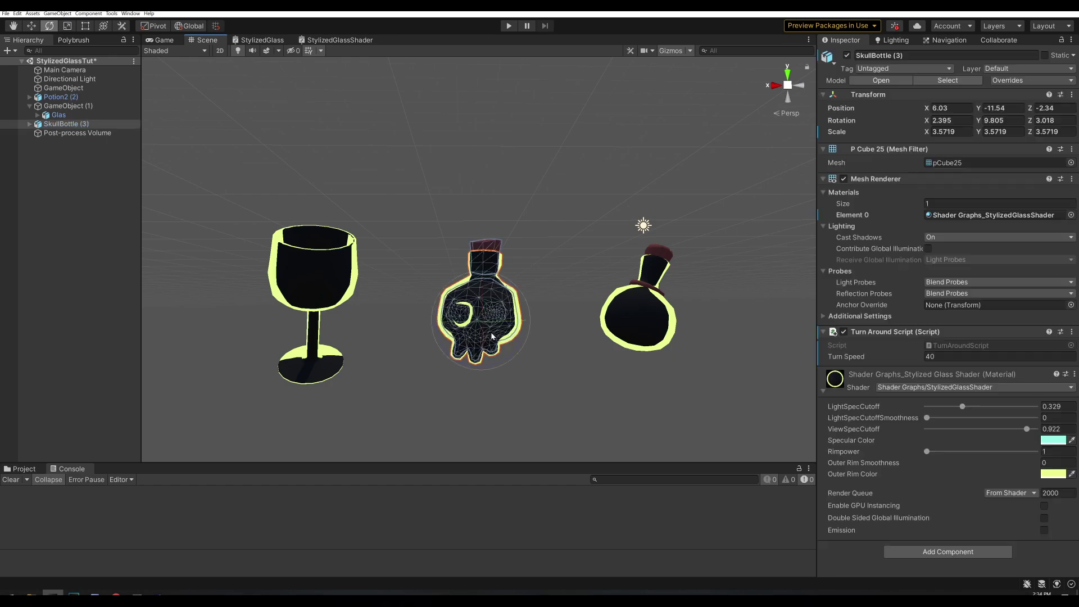
left_click(973, 464)
mouse_move(973, 464)
left_mouse_down()
mouse_move(982, 464)
mouse_move(917, 458)
mouse_move(961, 454)
left_mouse_up()
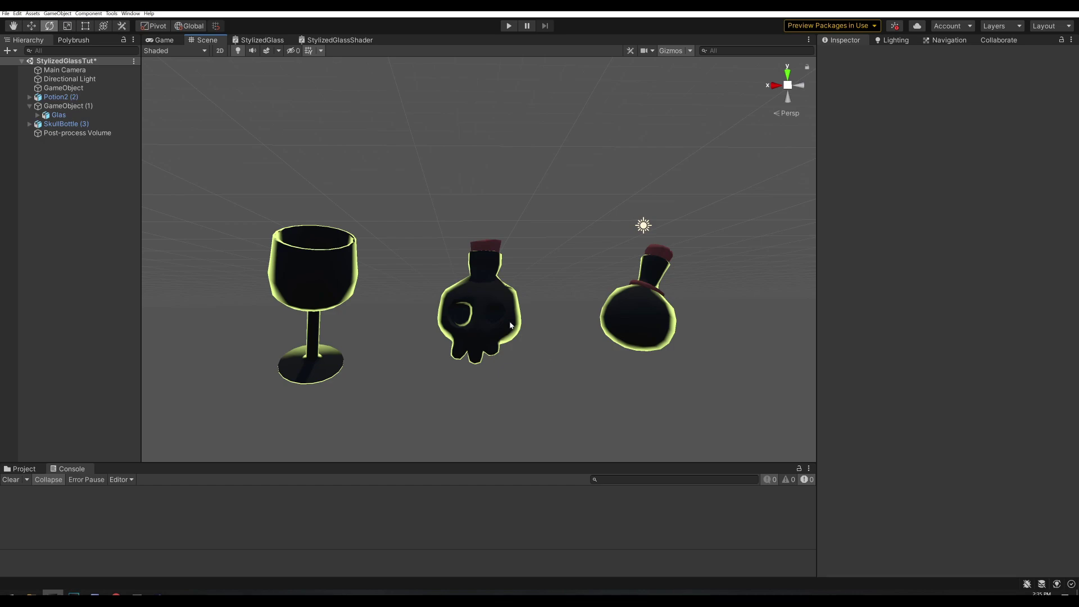
Step: Move the Fresnel rim nodes below the View Direction Specular group and group them under the title Outer Rim
left_click(322, 40)
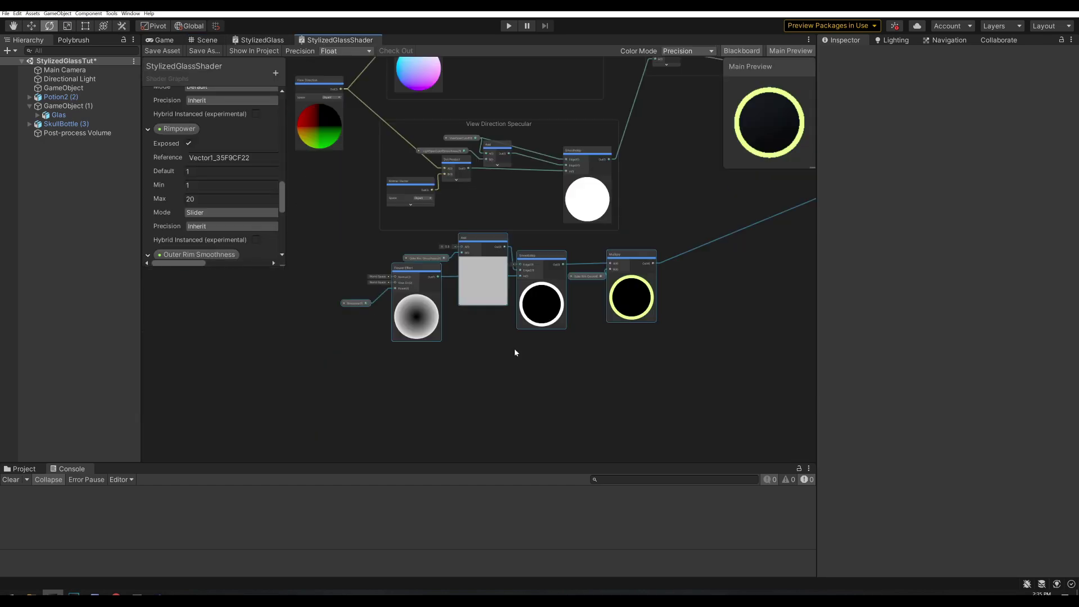
left_click_drag(544, 311, 528, 355)
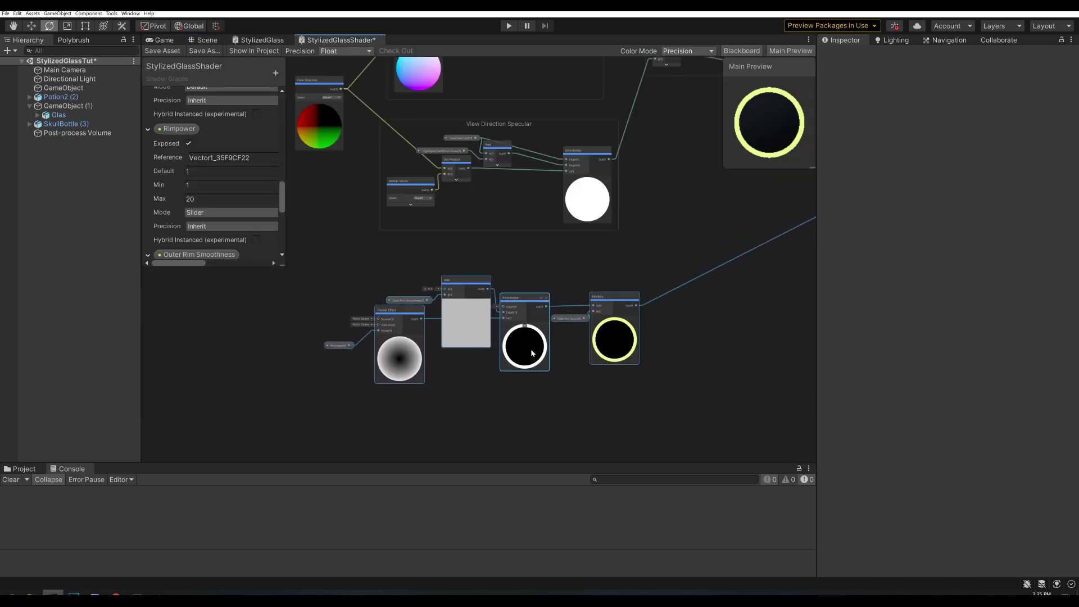
key("ctrl+g")
type("O")
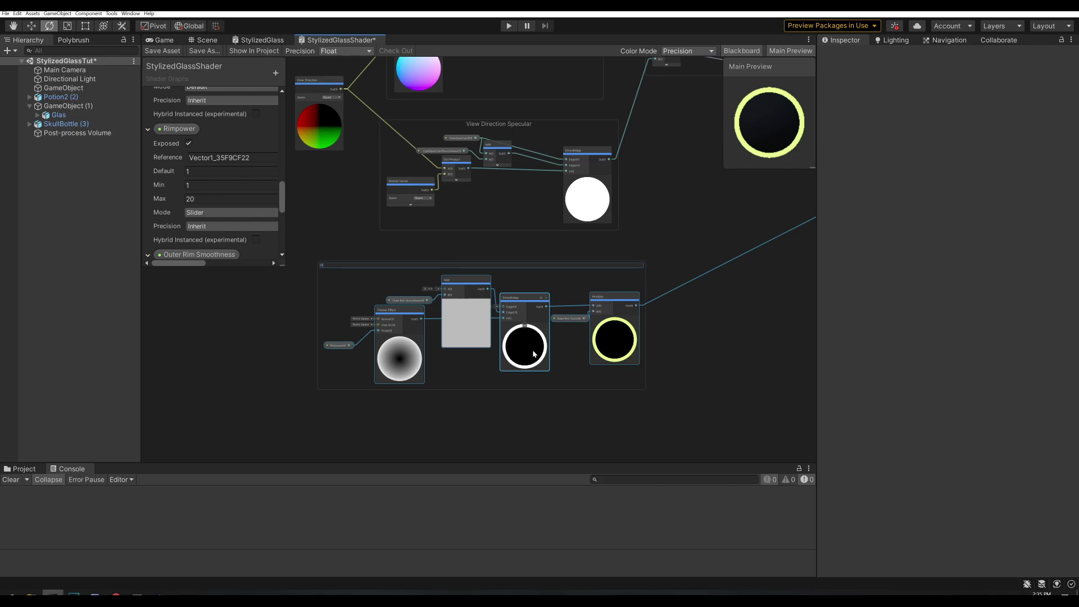
type("uter Rim")
key("Return")
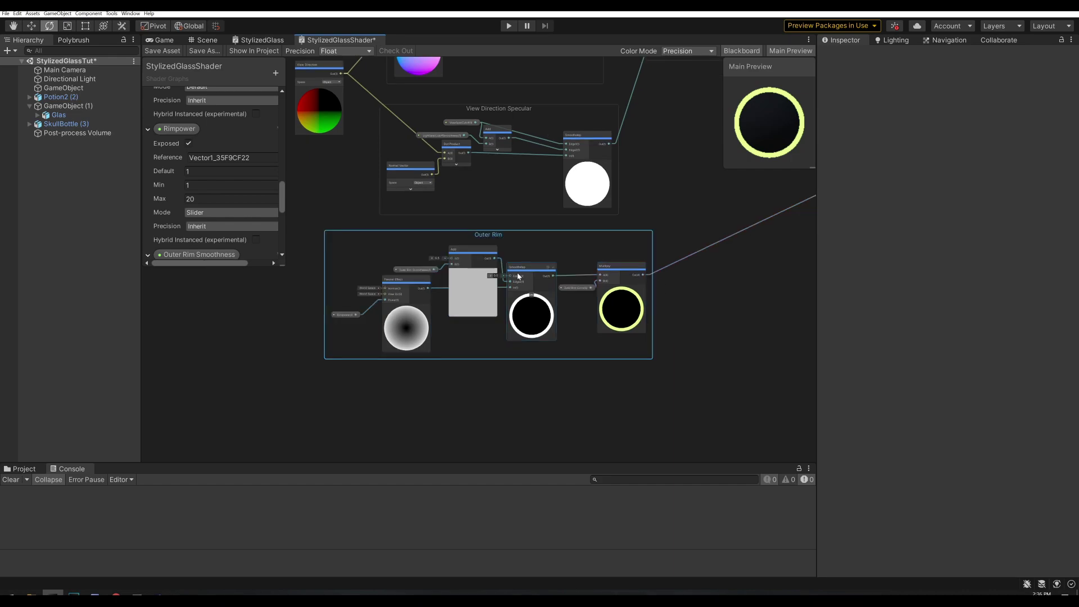
Step: Duplicate the Outer Rim group, place the copy directly beneath the original, and rename it Inner Glow
key("ctrl+d")
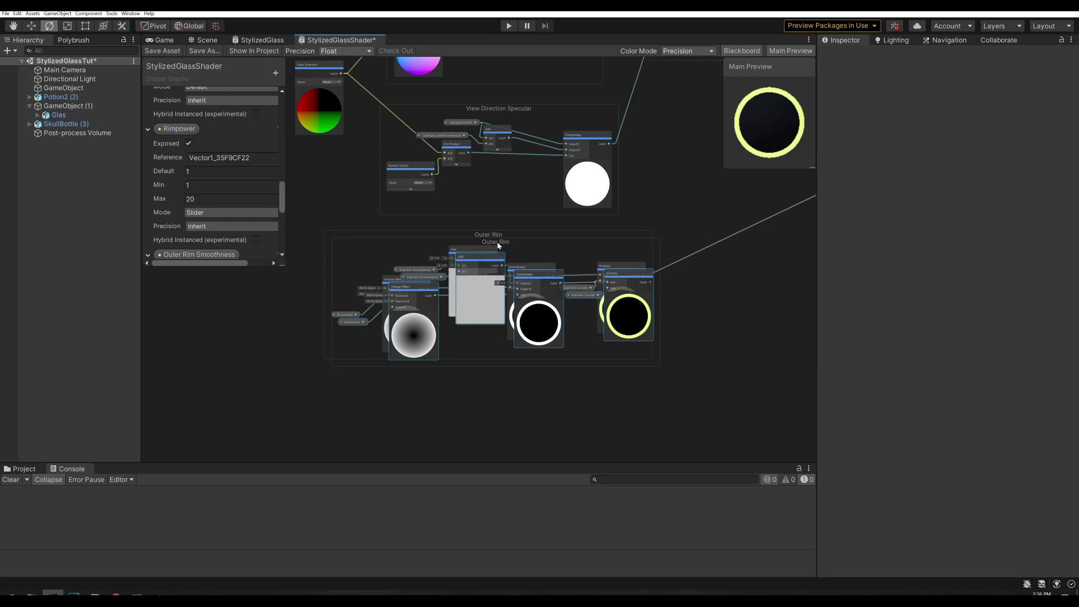
left_click_drag(504, 253, 489, 363)
double_click(489, 363)
type("Inner Glow")
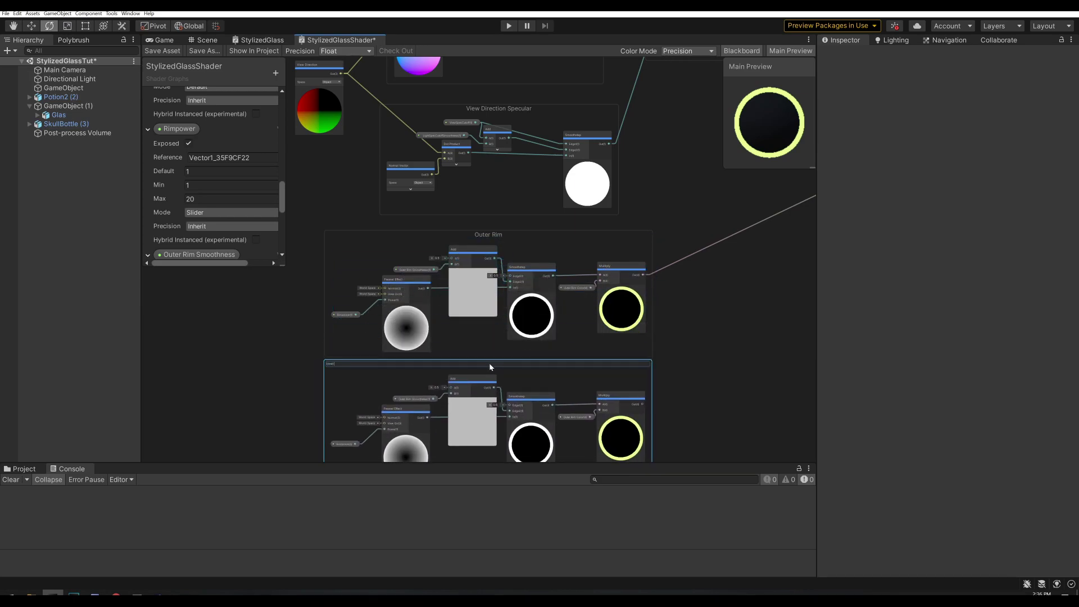
key("Return")
scroll(691, 369, "up", 2)
middle_click_drag(691, 369, 732, 245)
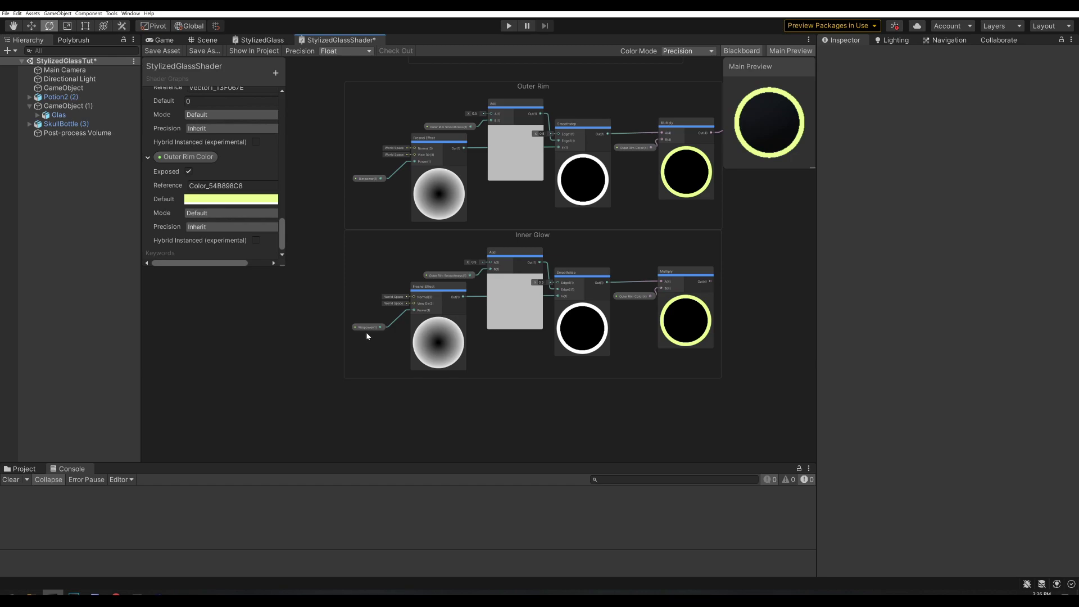
Step: Add a Vector1 property named Inner Rim Power for the Inner Glow group
left_click(368, 327)
left_click(275, 73)
left_click(278, 107)
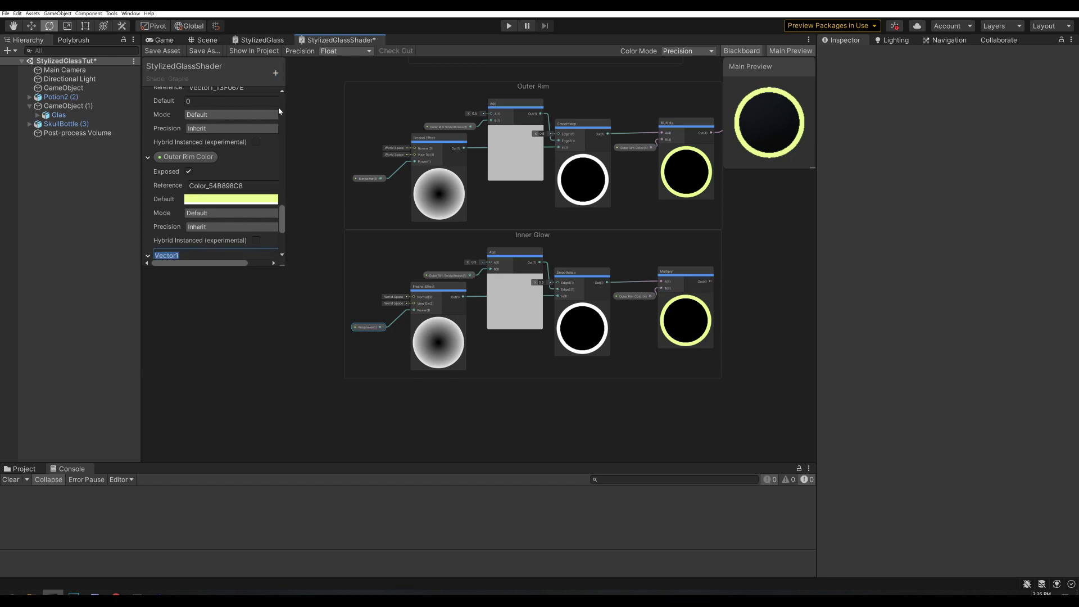
type("Inner Rim Power")
key("Return")
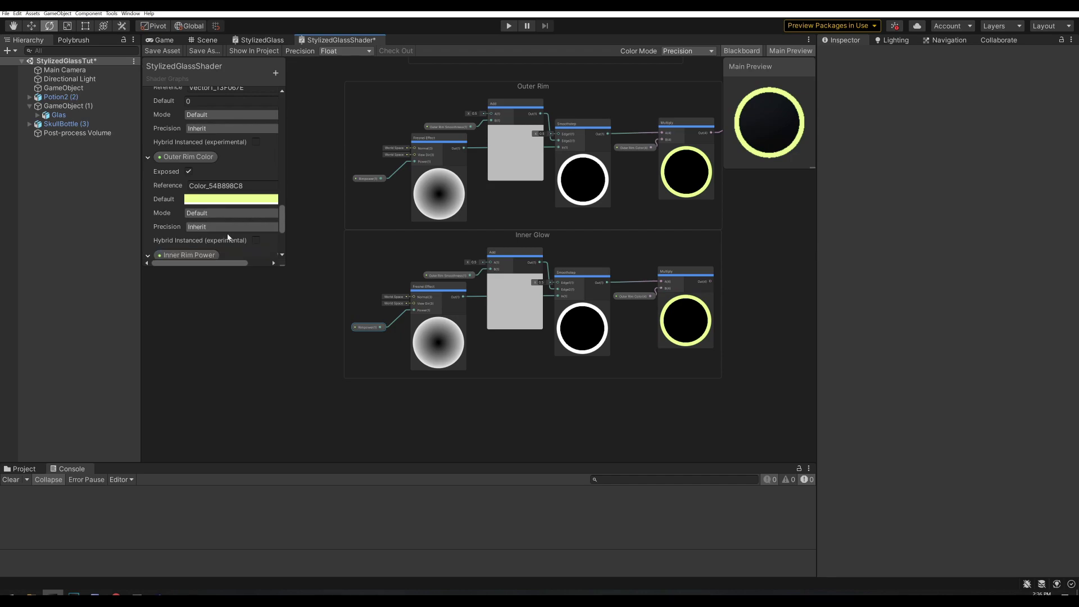
Step: Give Inner Rim Power a default of 1 and a range of 1 to 20, and wire it into the Inner Glow Fresnel's Power instead of Rimpower
type("1")
key("Tab")
type("1")
key("Tab")
type("20")
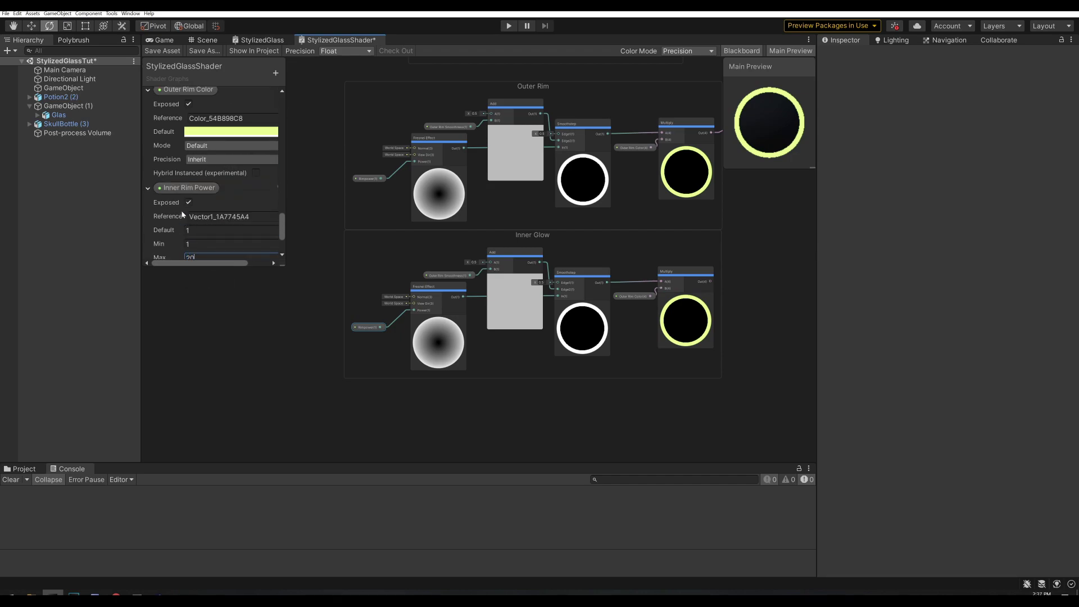
left_click_drag(189, 187, 356, 313)
key("Delete")
Step: Insert a One Minus node between the Inner Glow group's Fresnel Effect output and its Smoothstep's In input
left_click_drag(457, 287, 468, 310)
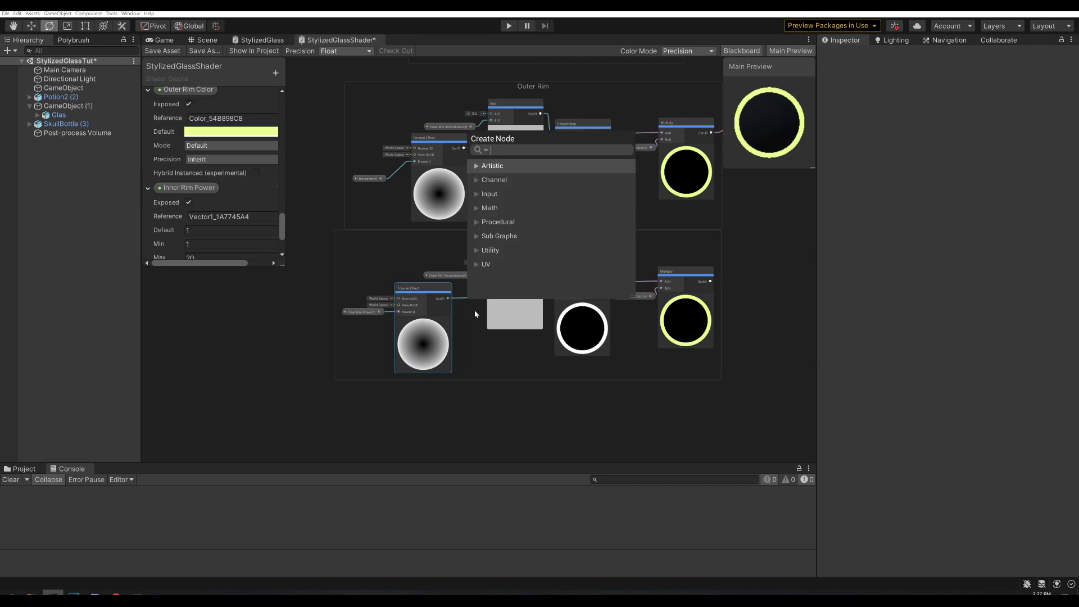
type("one")
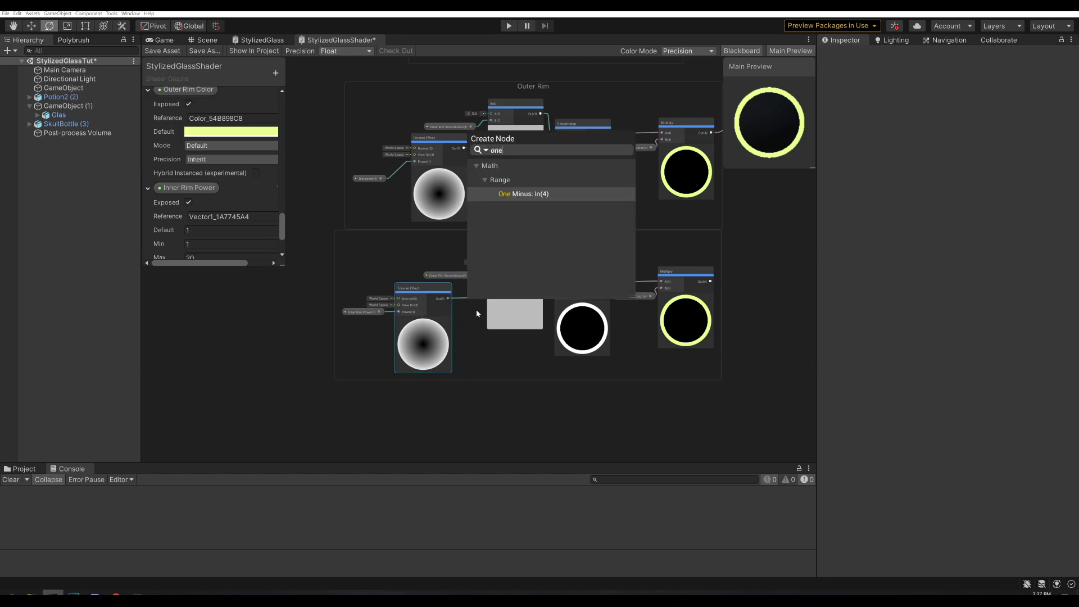
left_click(554, 196)
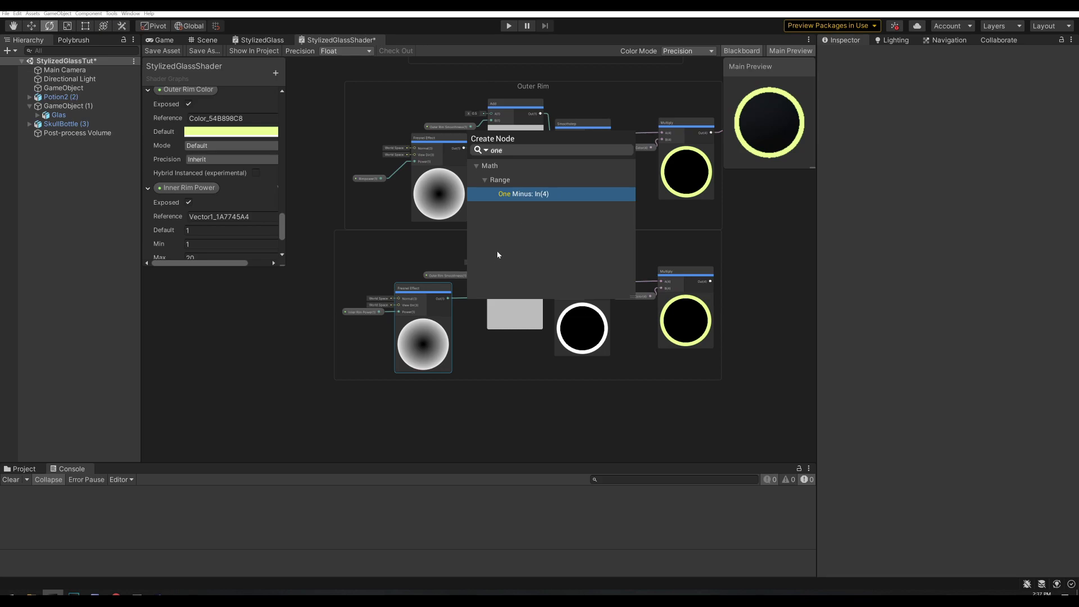
left_click(534, 194)
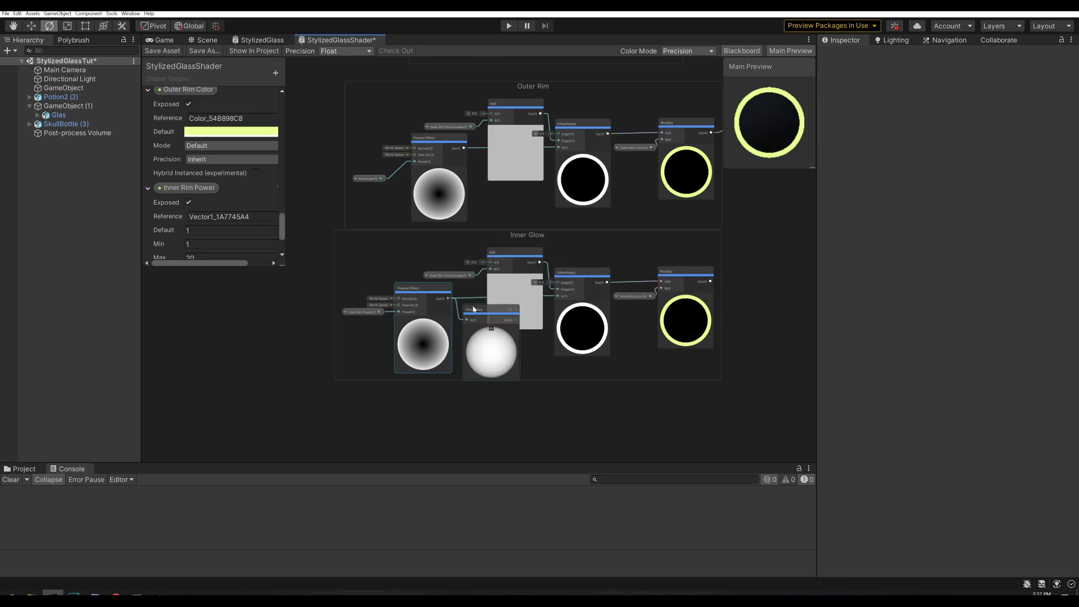
left_click_drag(480, 311, 558, 296)
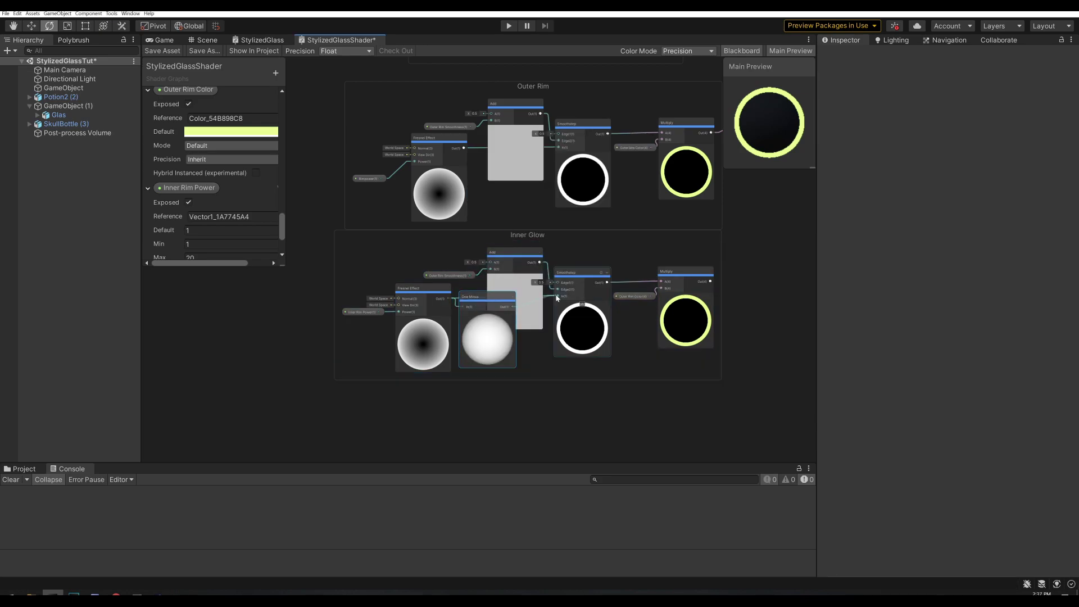
left_click(542, 302)
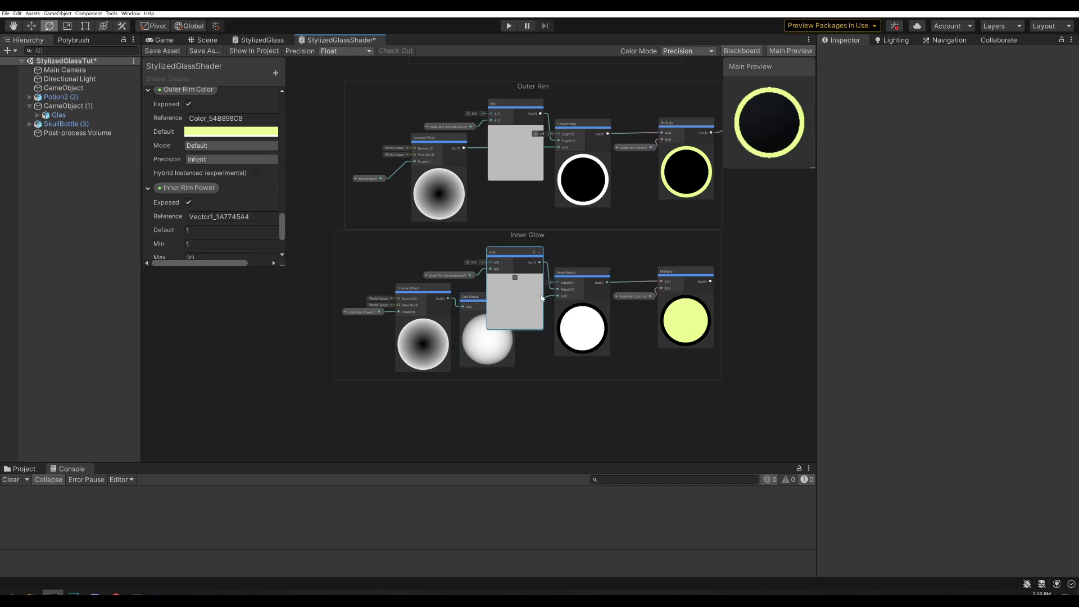
left_click(579, 323)
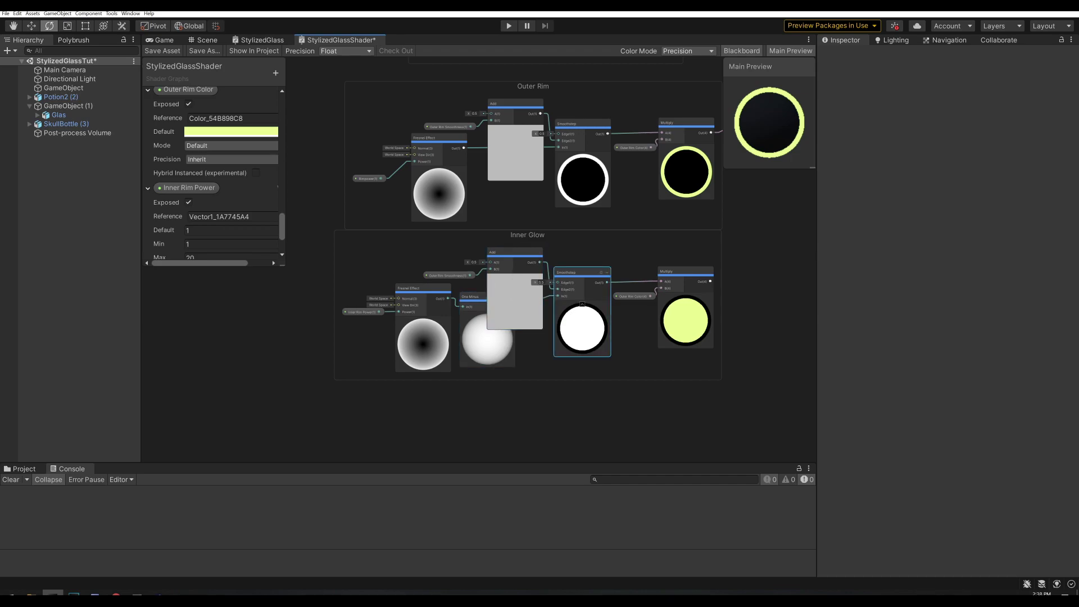
Step: Delete the Add and Outer Rim Smoothness nodes from the Inner Glow group and set its Smoothstep's Edge2 to 0.5
left_click(549, 270)
key("Delete")
left_click(518, 270)
key("Delete")
left_click(461, 275)
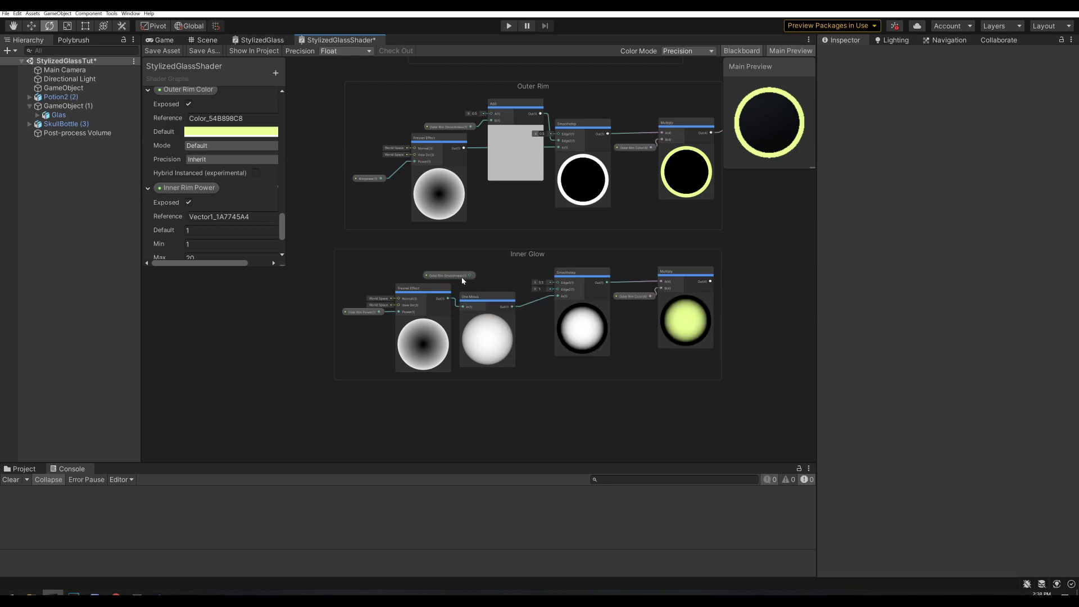
key("Delete")
left_click(541, 289)
type("0.5")
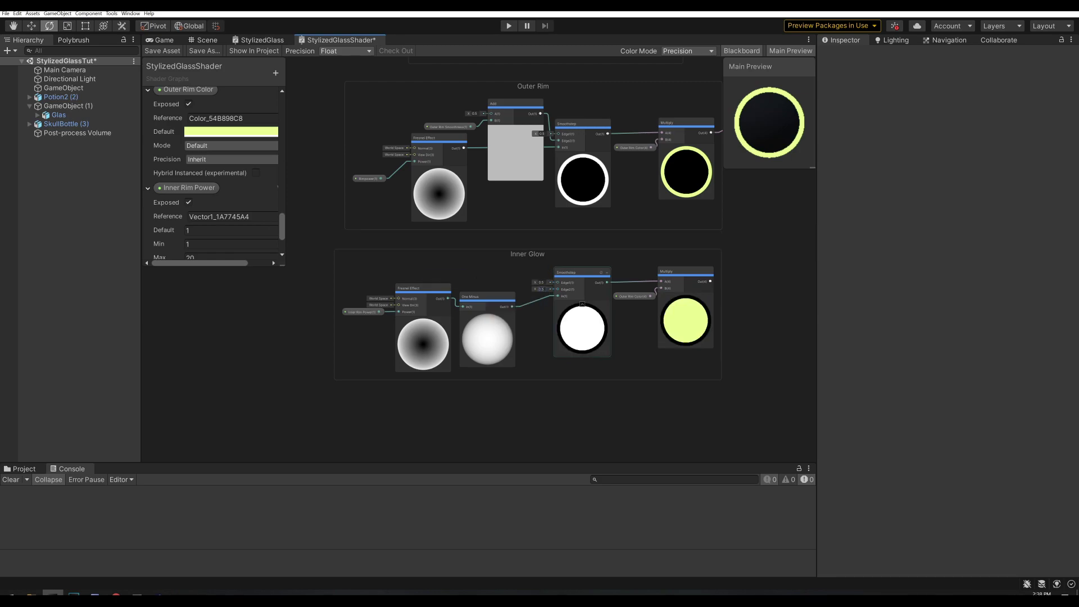
right_click(506, 277)
left_click(494, 264)
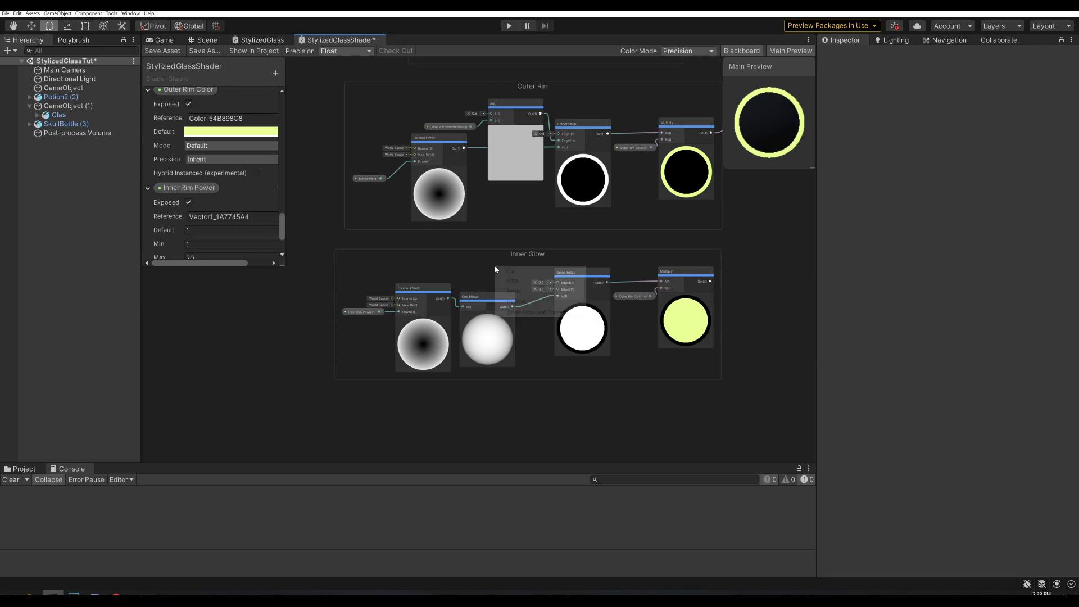
right_click(494, 264)
Step: Add a Vector1 property named Inner Rim Smoothness
left_click(276, 72)
left_click(297, 73)
type("Inner Rim Smoothness")
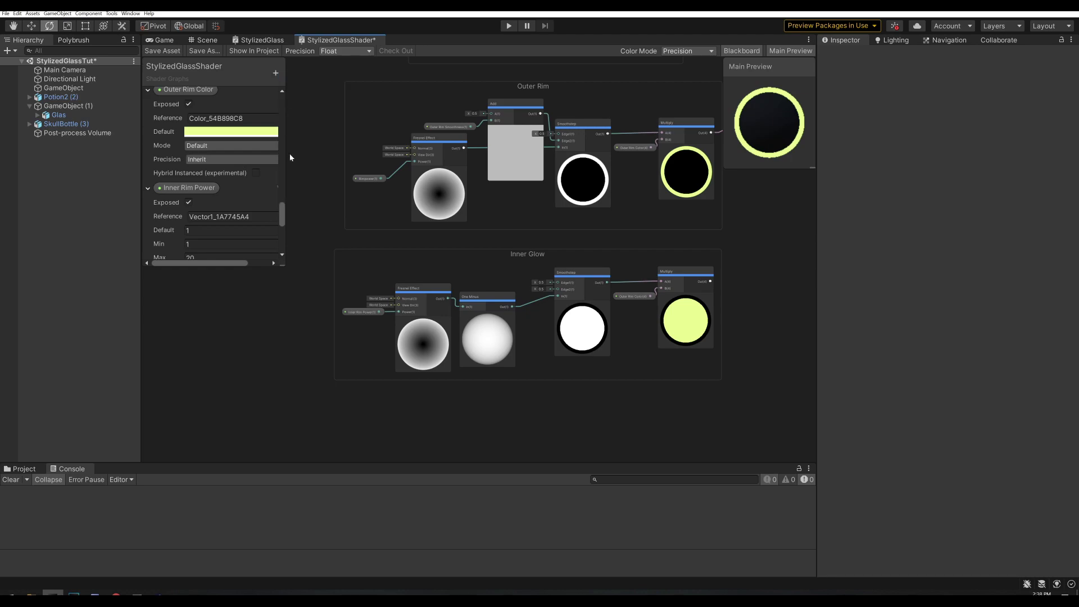
key("Return")
Step: Add a Subtract node that takes Inner Rim Smoothness from 0.5 and feeds Edge1 of the Inner Glow Smoothstep
scroll(220, 191, "down", 5)
left_click_drag(196, 159, 459, 275)
type("sub")
double_click(586, 324)
left_click(536, 261)
type("0.5")
left_click_drag(574, 253, 514, 254)
left_click(517, 232)
left_click_drag(523, 261, 558, 282)
left_click(636, 308)
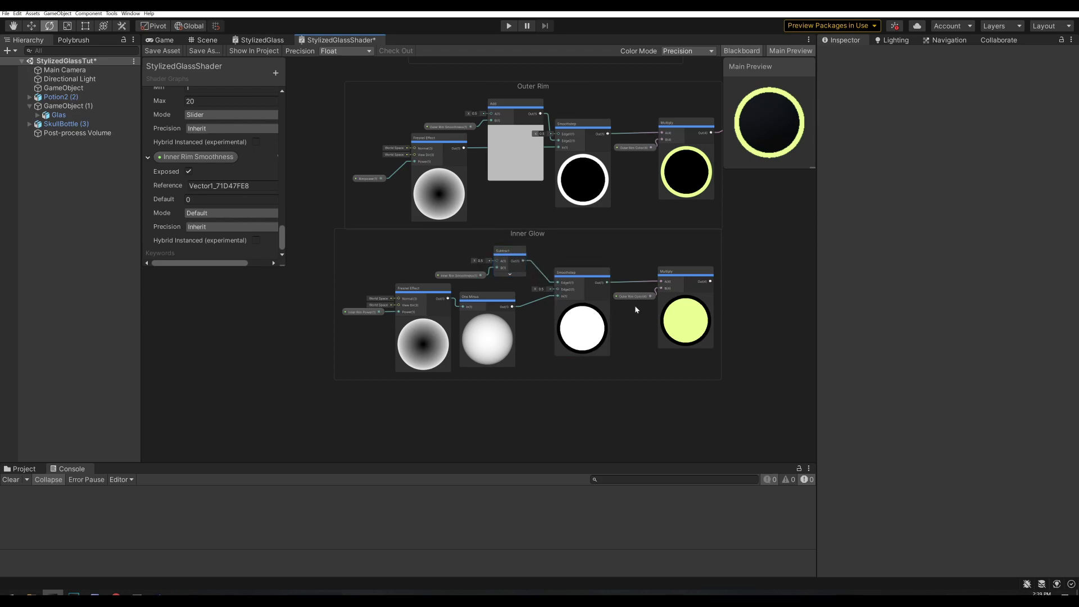
Step: Delete the Outer Rim Color node from the Inner Glow group and add a Color property named Inner Glow Color
left_click(636, 298)
key("Delete")
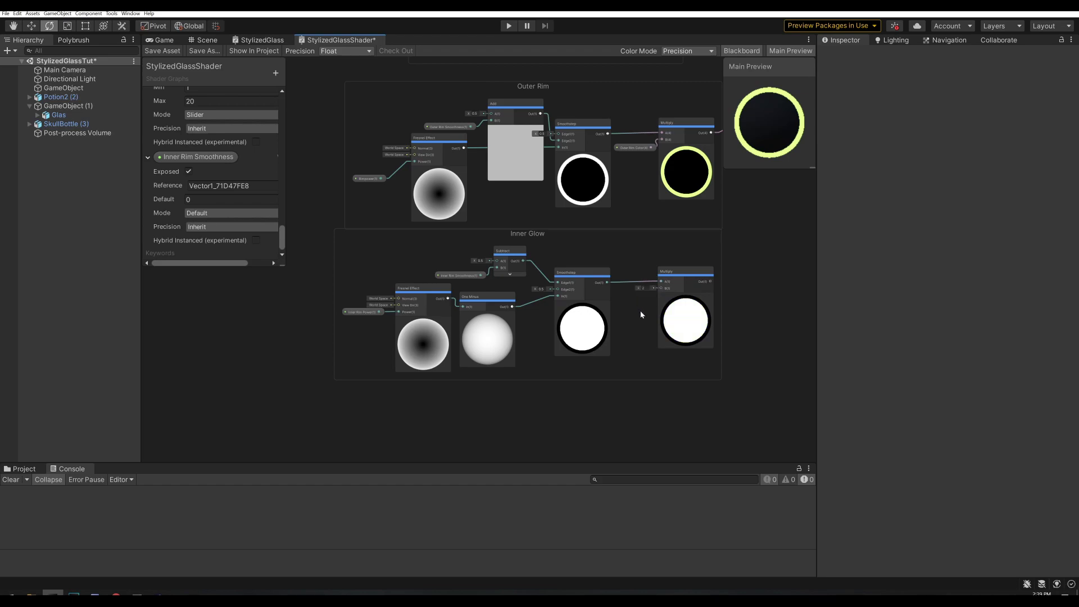
left_click(275, 73)
left_click(303, 114)
type("Inner Glow Color")
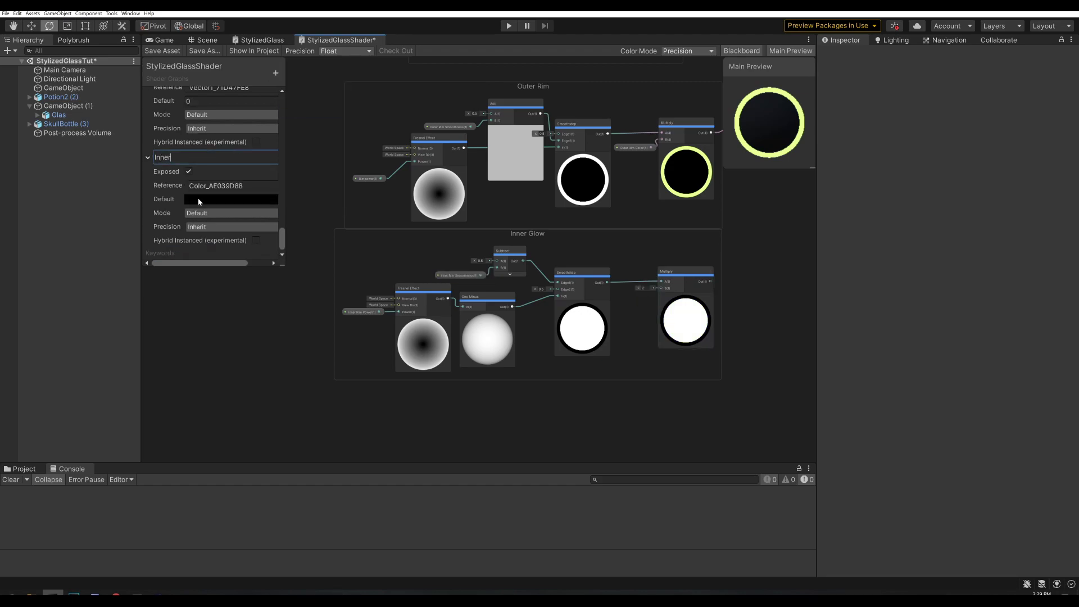
Step: Set Inner Glow Color's default to an opaque pinkish red and wire it into the B input of the Inner Glow Multiply
left_click(199, 200)
left_click_drag(253, 420, 297, 418)
left_click(294, 375)
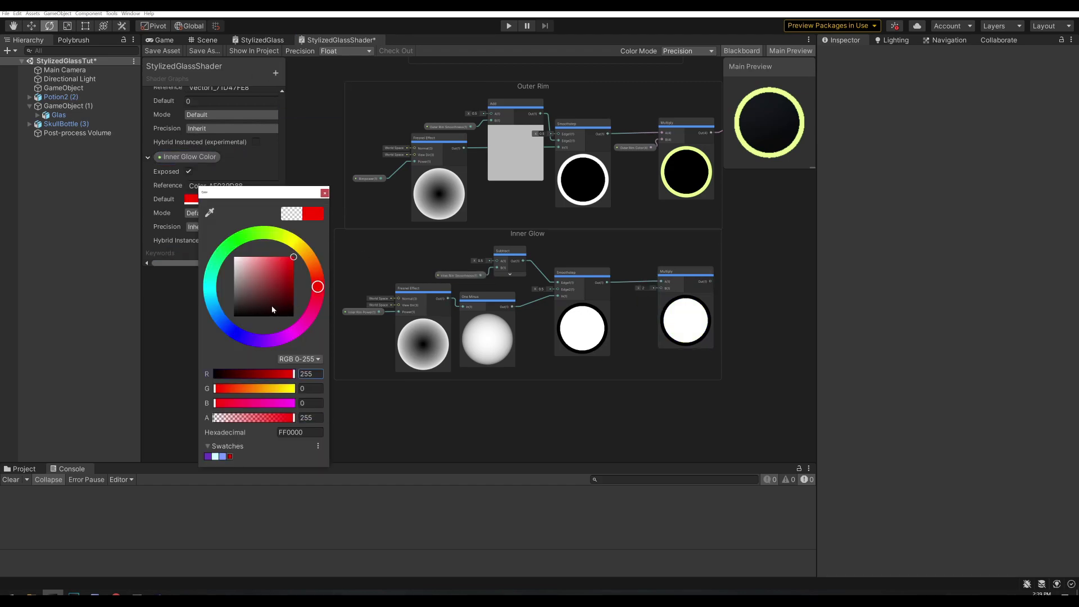
left_click(266, 260)
left_click_drag(185, 159, 661, 288)
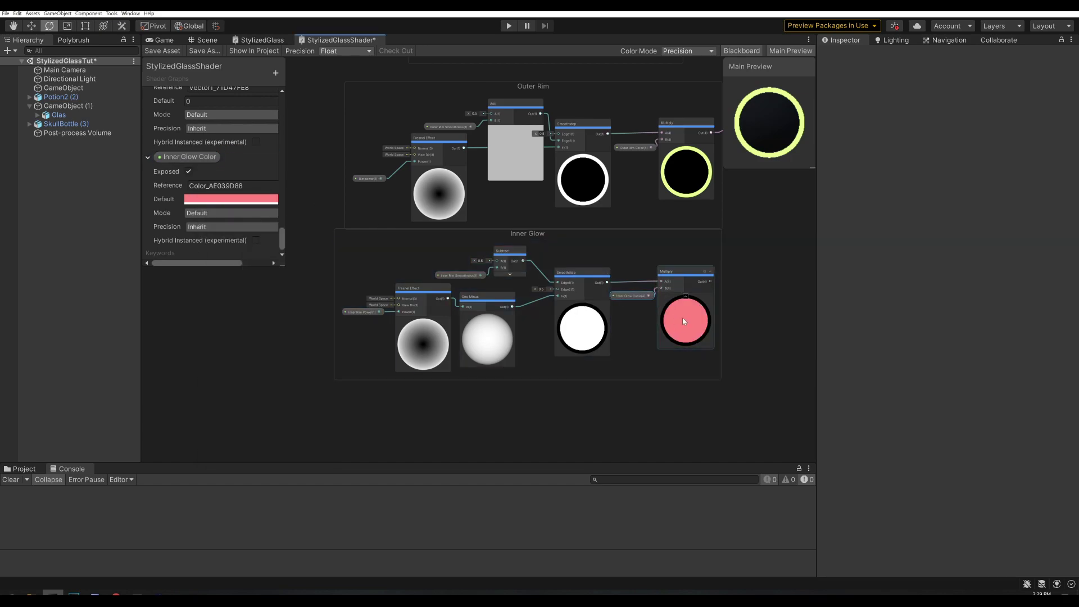
Step: Connect the Inner Glow Multiply output to the PBR Master's Emission input instead of the Outer Rim output
scroll(683, 318, "down", 2)
middle_click_drag(683, 318, 318, 406)
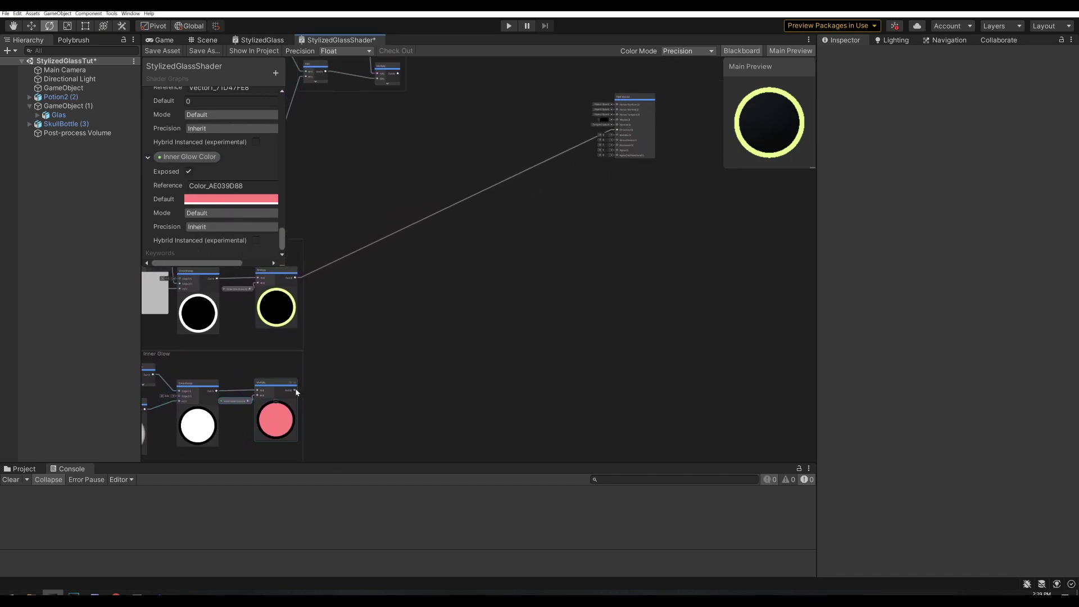
left_click_drag(295, 389, 618, 131)
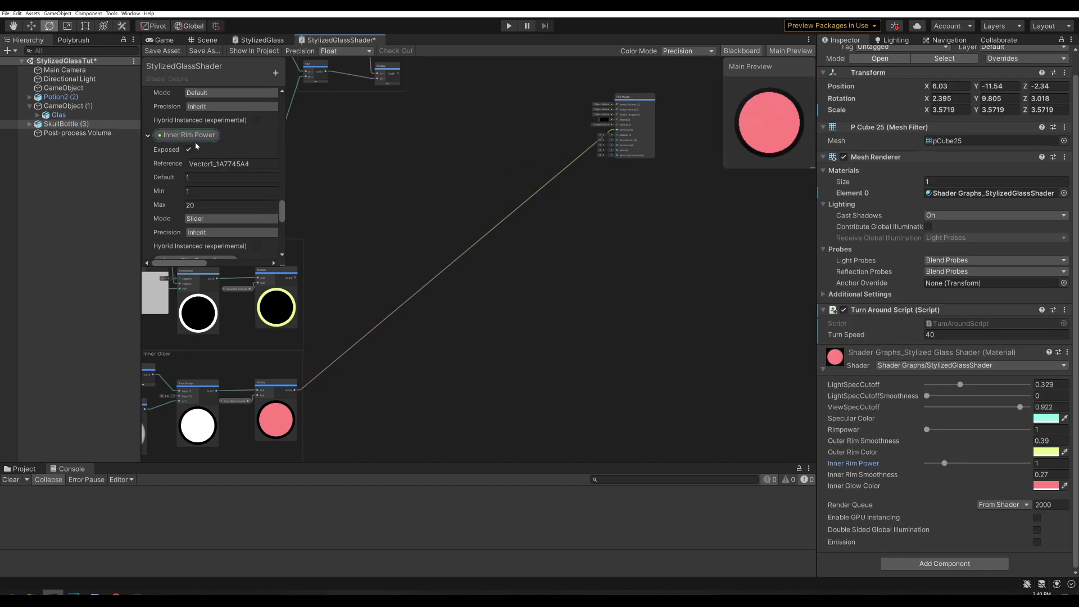
Step: Save the shader with Inner Rim Power's minimum at 0 and set the material's Inner Rim Power to 0.2
left_click(203, 191)
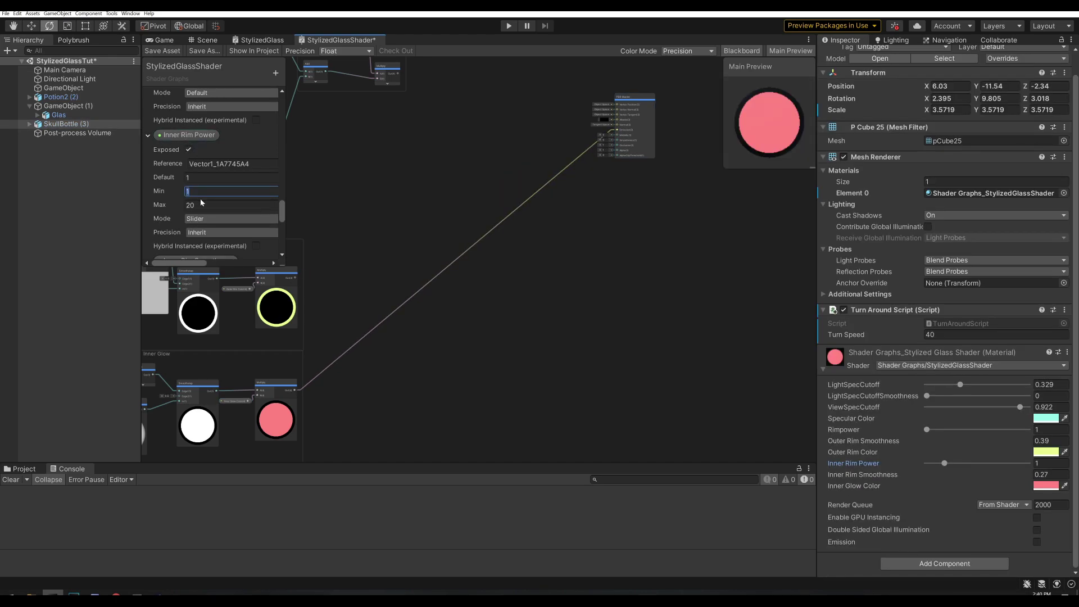
left_click(162, 51)
left_click(205, 39)
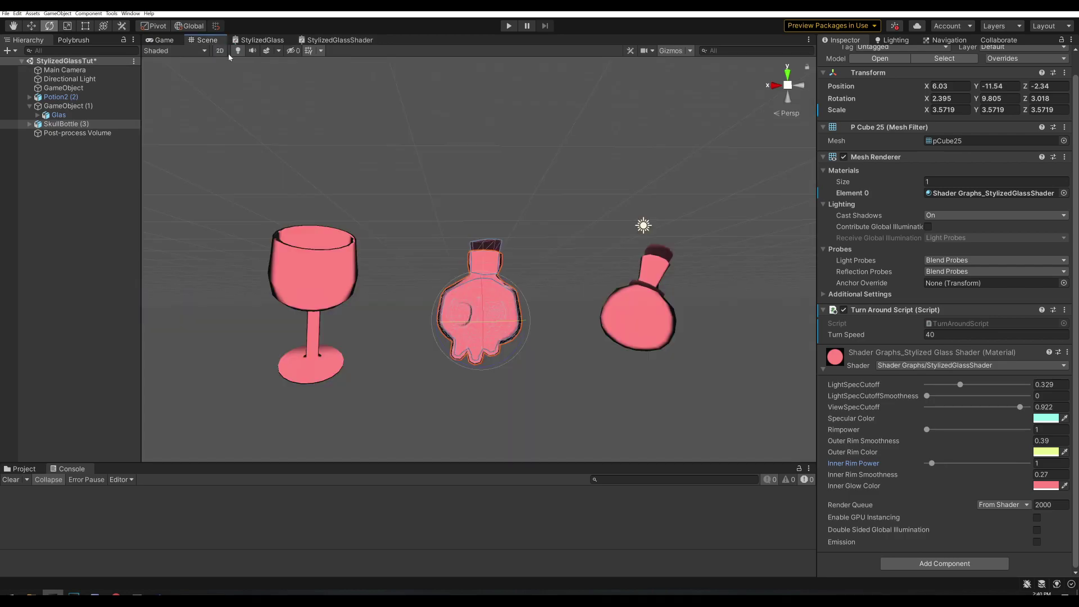
left_click_drag(932, 464, 929, 463)
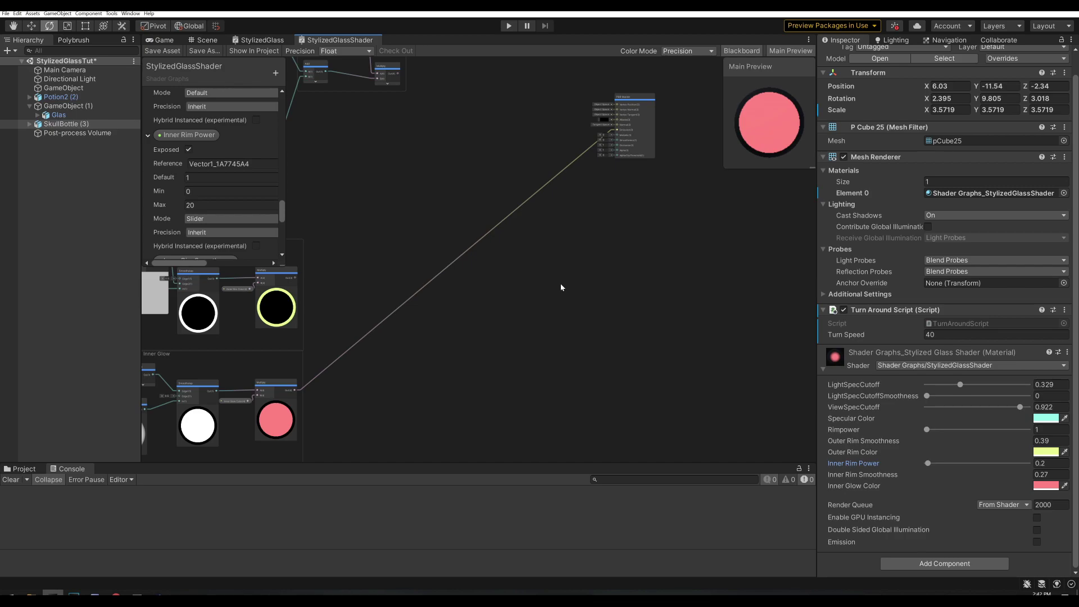
Step: Add an Add node that sums the Outer Rim and Inner Glow Multiply outputs
left_click_drag(295, 390, 358, 297)
type("add")
key("Return")
middle_click_drag(488, 212, 617, 294)
left_click_drag(507, 375, 535, 343)
Step: Add a second Add node combining the Specular Color Multiply output with the sum of the rim and glow
left_click_drag(528, 156, 543, 236)
type("ad")
key("Return")
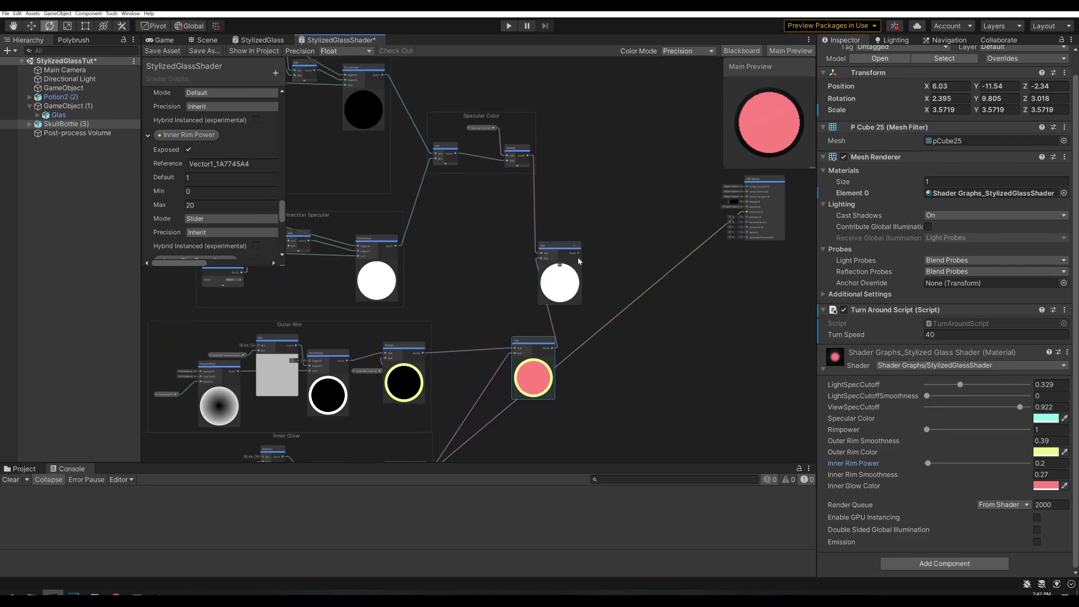
Step: Add a third Add node with a new Color node in input A and the combined specular, rim and glow result in B
key("space")
type("add")
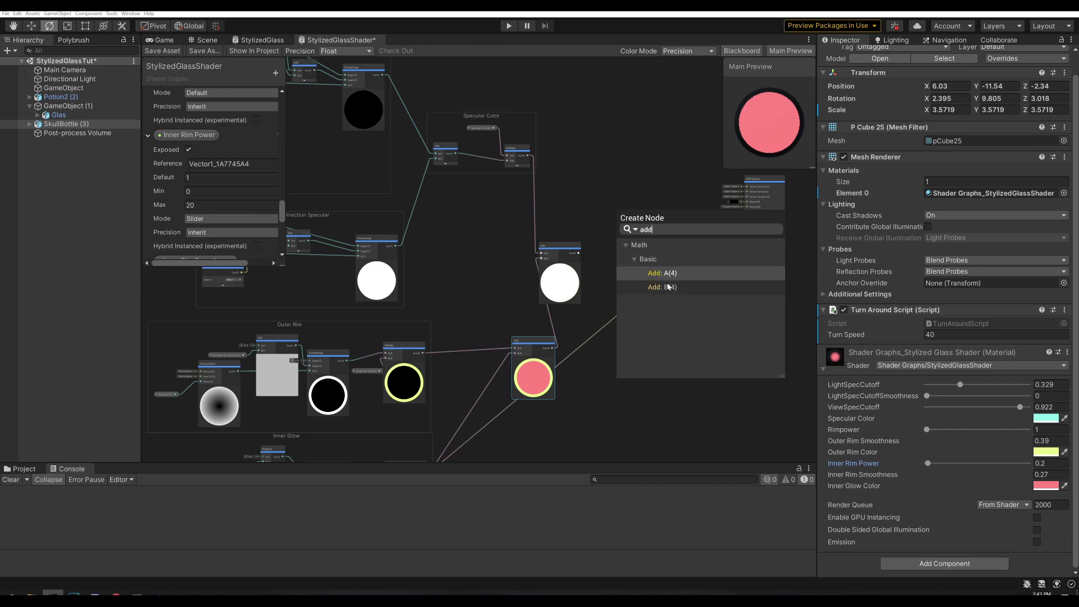
key("Return")
key("space")
type("coo")
key("BackSpace")
type("l")
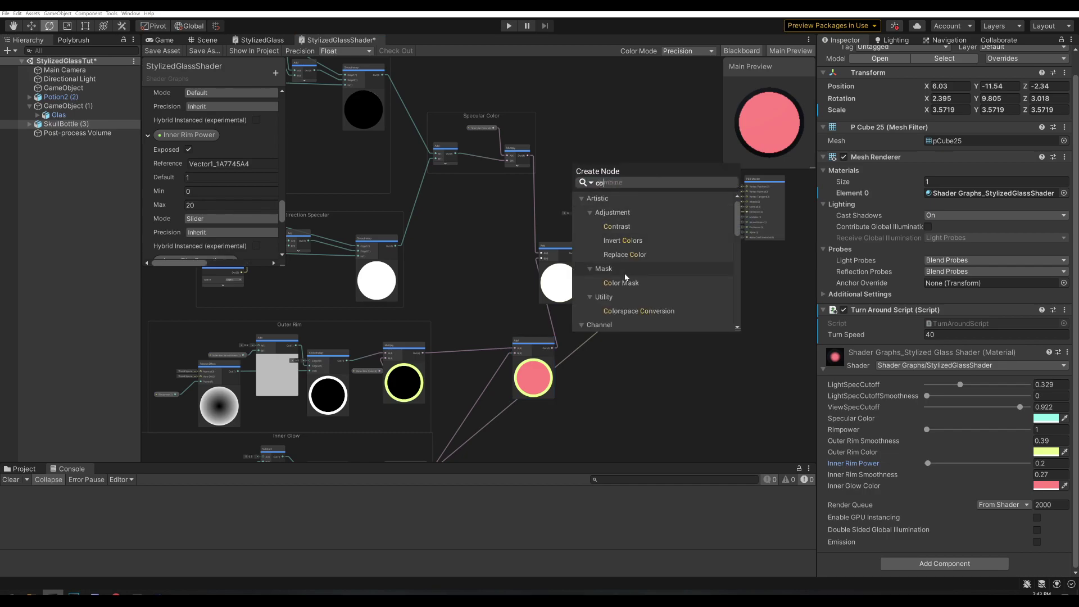
scroll(631, 284, "down", 3)
double_click(615, 271)
left_click_drag(614, 194, 599, 184)
left_click_drag(599, 187, 612, 213)
Step: Set the new Color node to a fully opaque light blue
left_click(581, 193)
left_click_drag(607, 412, 720, 410)
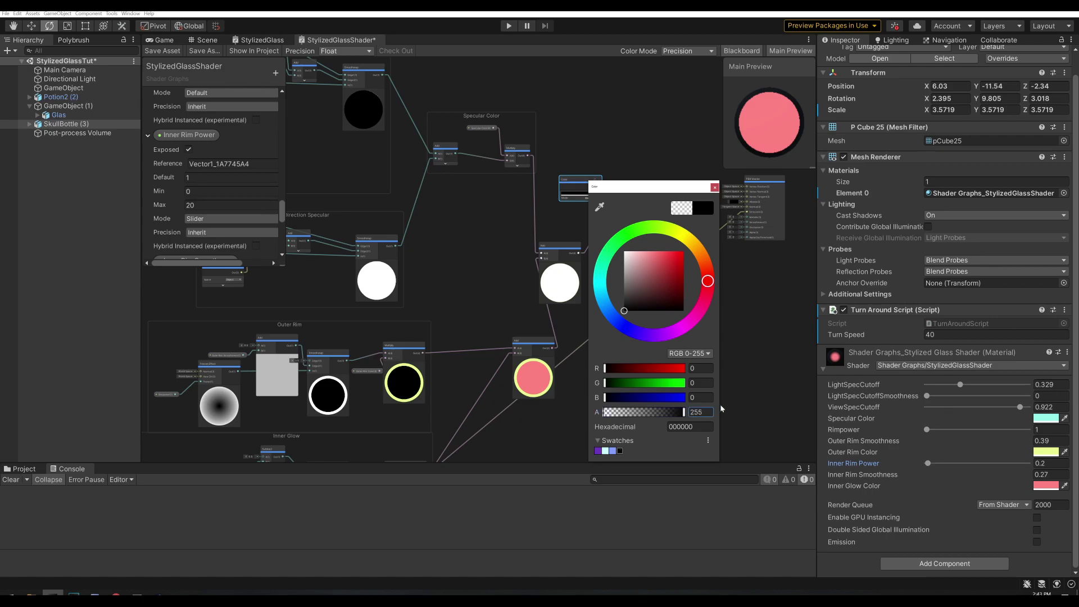
left_click(641, 264)
left_click(605, 279)
left_click(647, 260)
left_click(563, 172)
Step: Group the Color node and its Add node under the title Added Main Tinting
left_click_drag(563, 173, 647, 236)
key("ctrl+g")
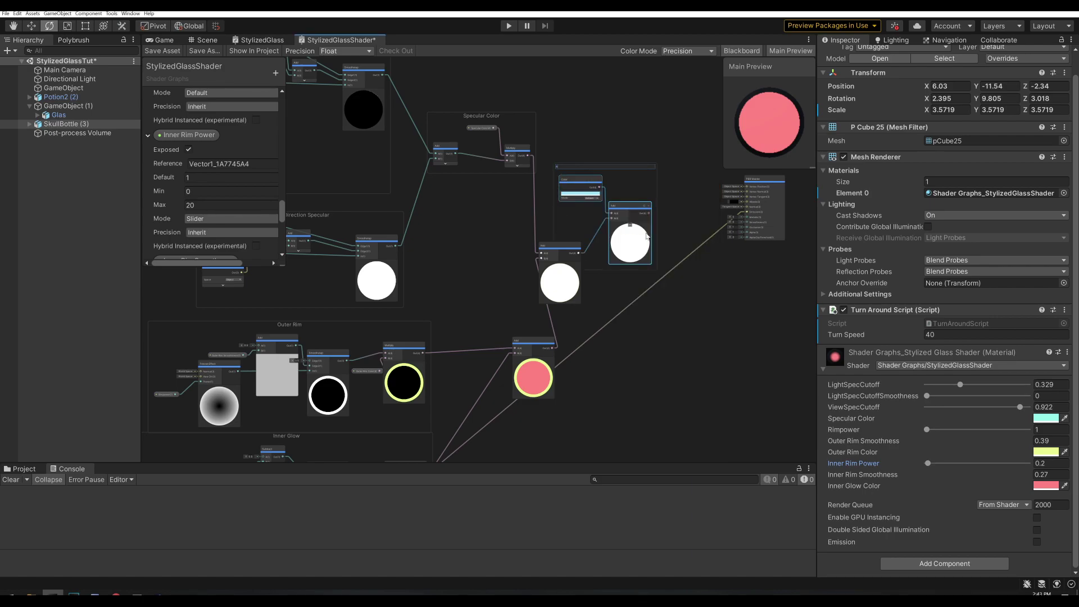
scroll(655, 225, "up", 10)
scroll(656, 225, "down", 5)
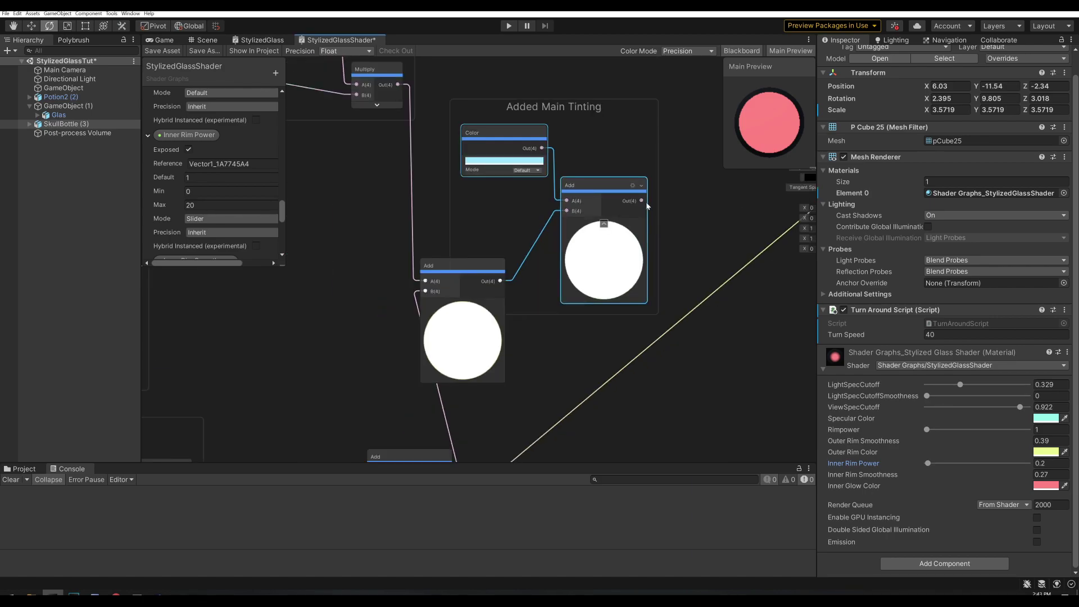
Step: Add a Saturate node after the tinting Add in the Added Main Tinting group and connect it to the PBR Master's Emission
type("satur")
left_click_drag(656, 208, 692, 200)
left_click(573, 309)
scroll(692, 202, "down", 7)
middle_click_drag(710, 291, 631, 365)
scroll(631, 365, "up", 5)
scroll(631, 364, "up", 1)
middle_click_drag(614, 278, 643, 383)
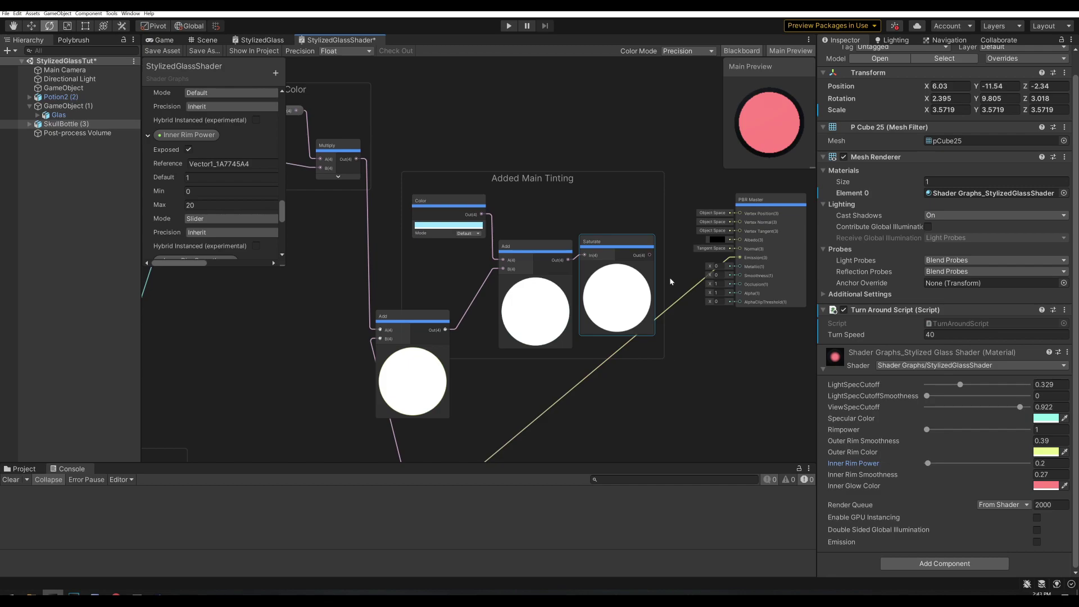
left_click_drag(649, 255, 740, 258)
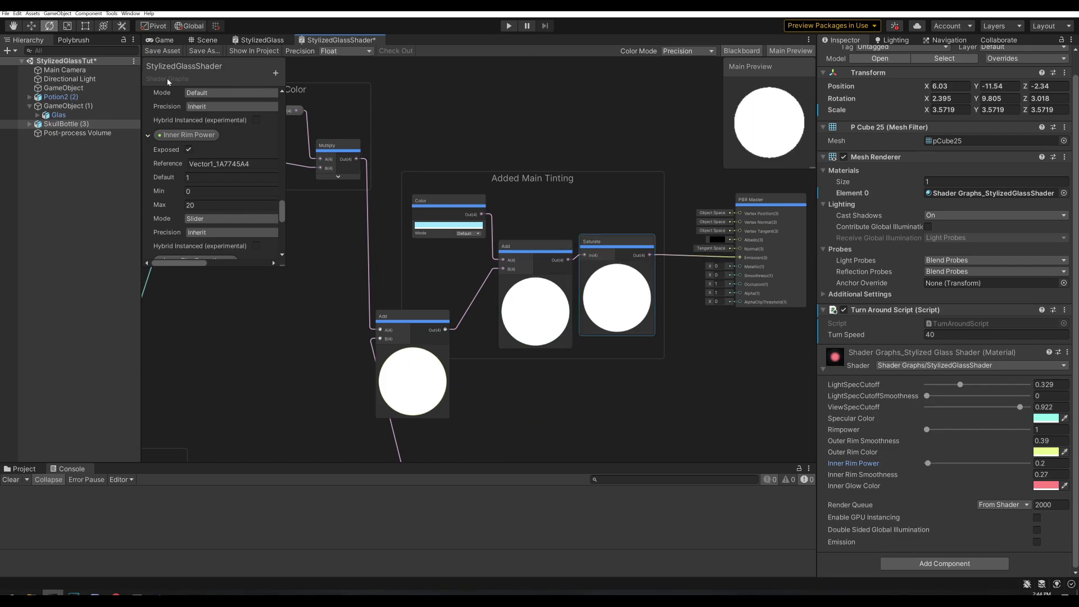
Step: Save the shader and check the tinted glass models in the Scene view
left_click(162, 50)
left_click(210, 43)
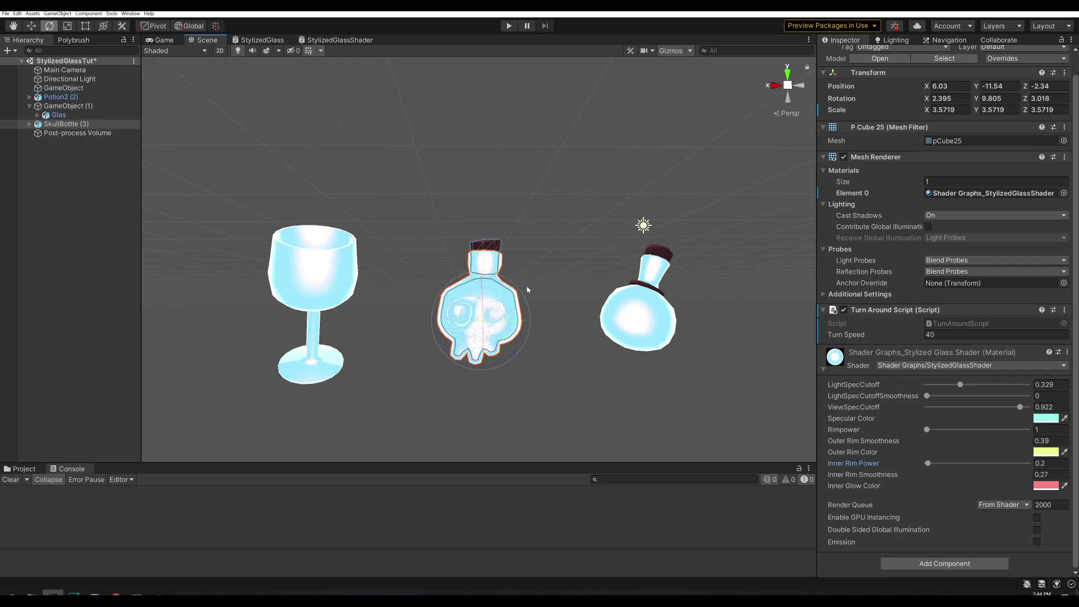
left_click(337, 41)
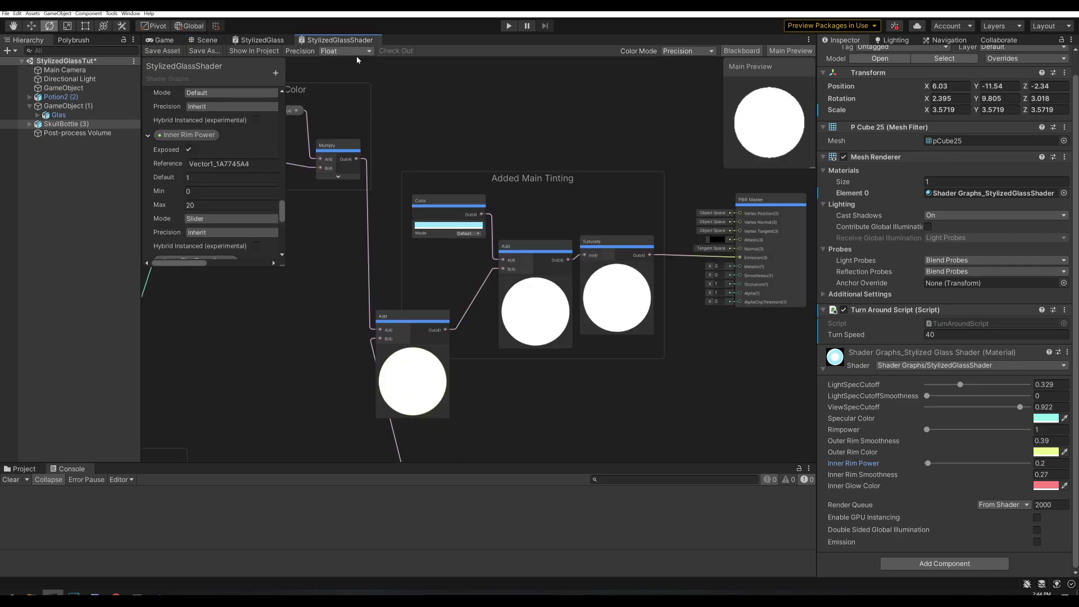
Step: Set the PBR Master's Surface to Transparent and save the shader
middle_click_drag(751, 339, 480, 397)
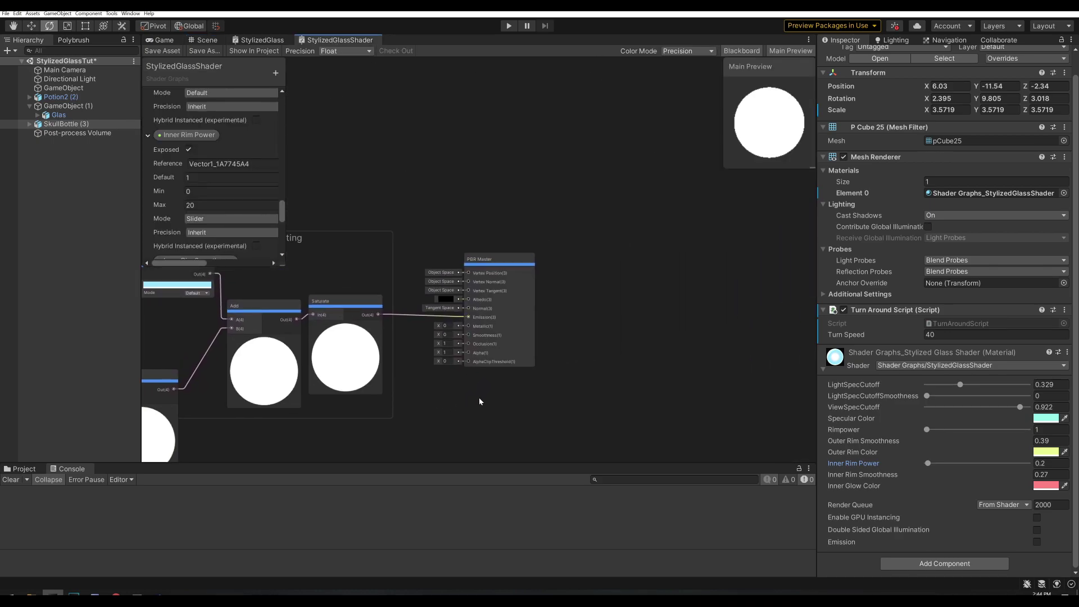
scroll(527, 369, "up", 3)
scroll(527, 357, "up", 1)
left_click(520, 180)
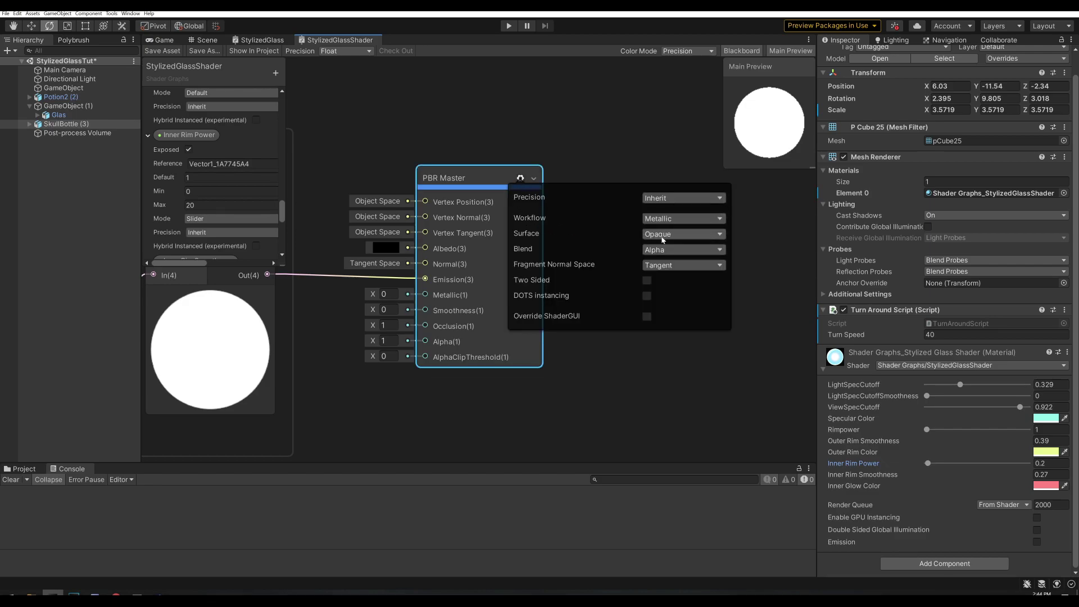
left_click(662, 234)
left_click(656, 252)
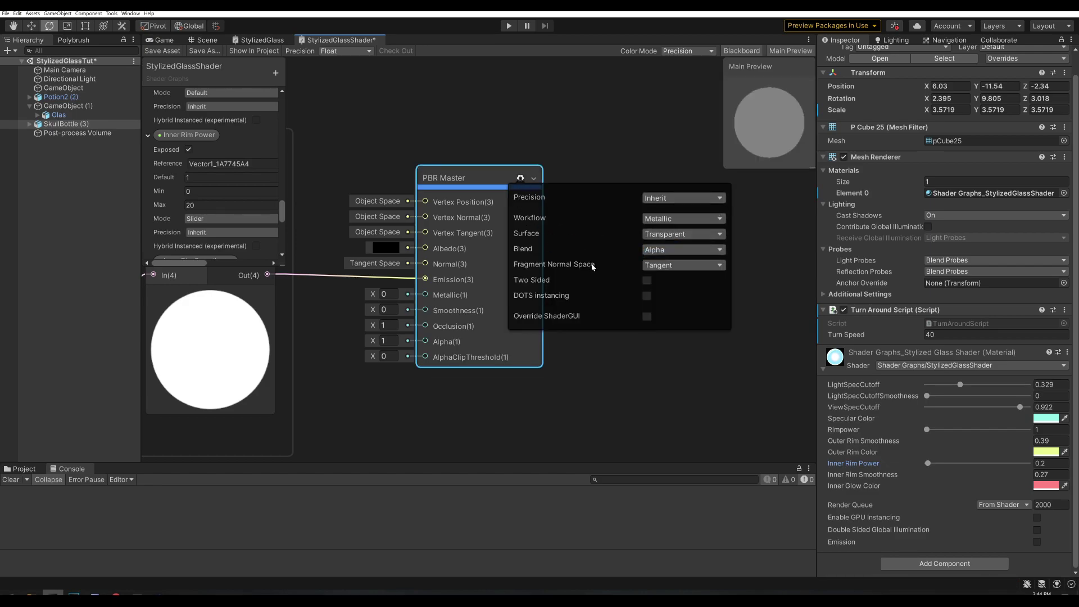
key("ctrl+s")
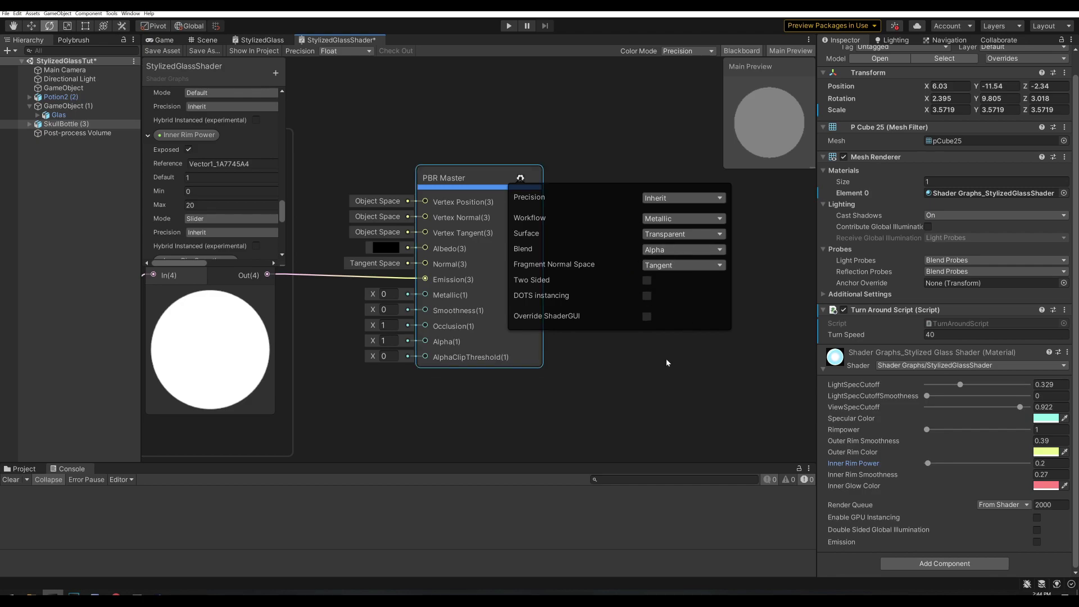
Step: Make room before the PBR Master and add a Split node fed by the Saturate output
scroll(732, 205, "down", 5)
left_click_drag(731, 206, 778, 201)
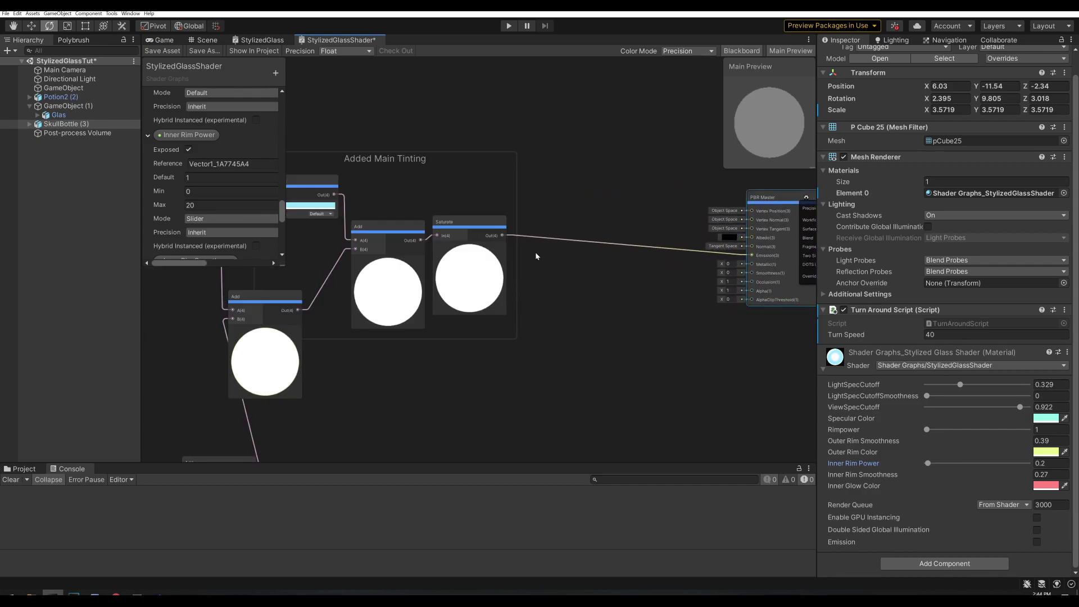
left_click_drag(502, 235, 584, 267)
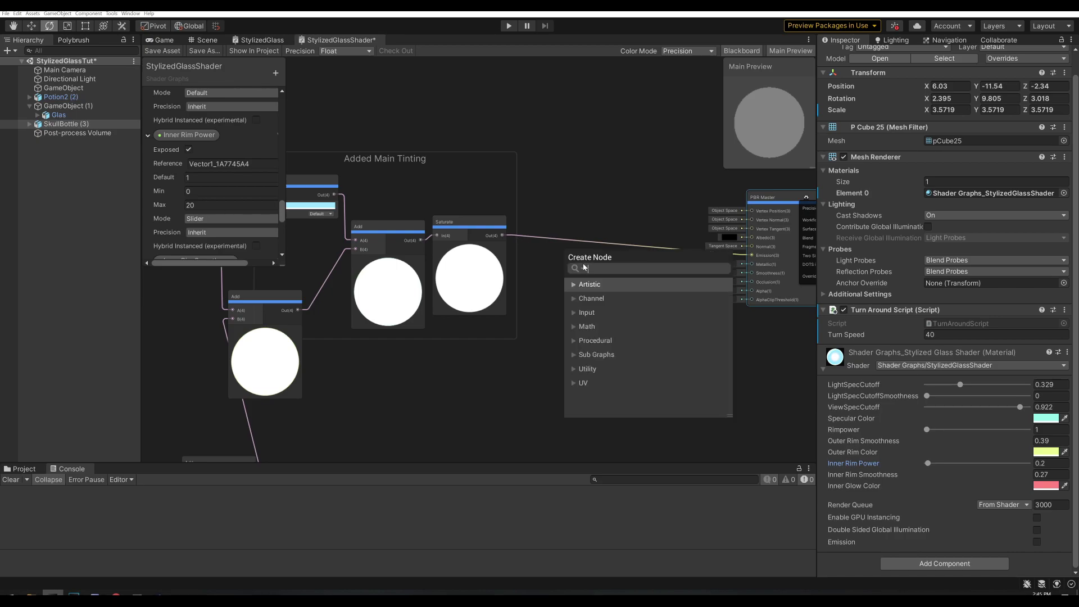
type("spl")
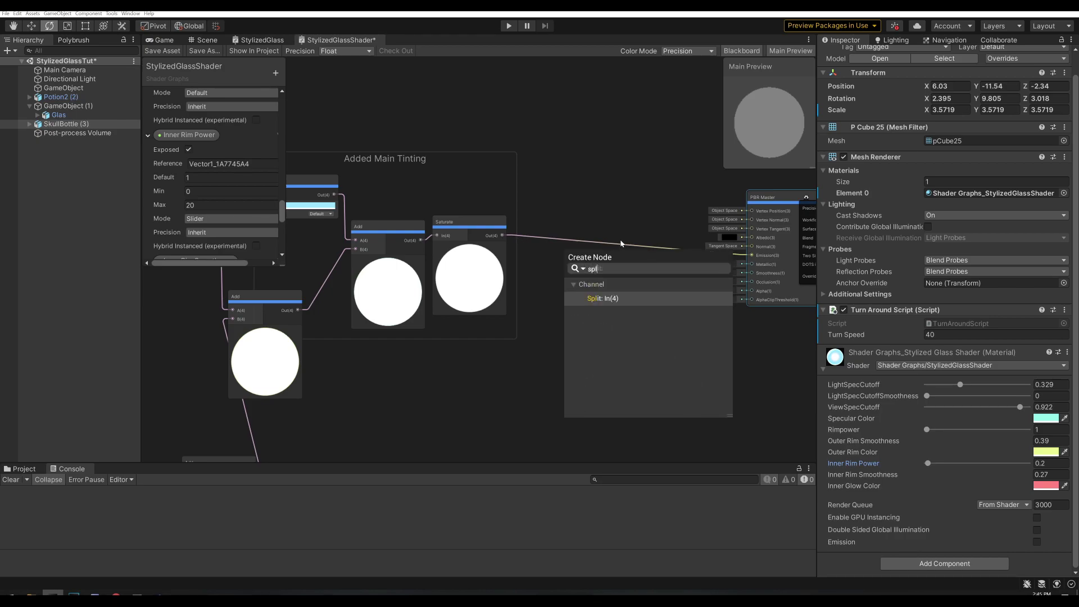
left_click(603, 298)
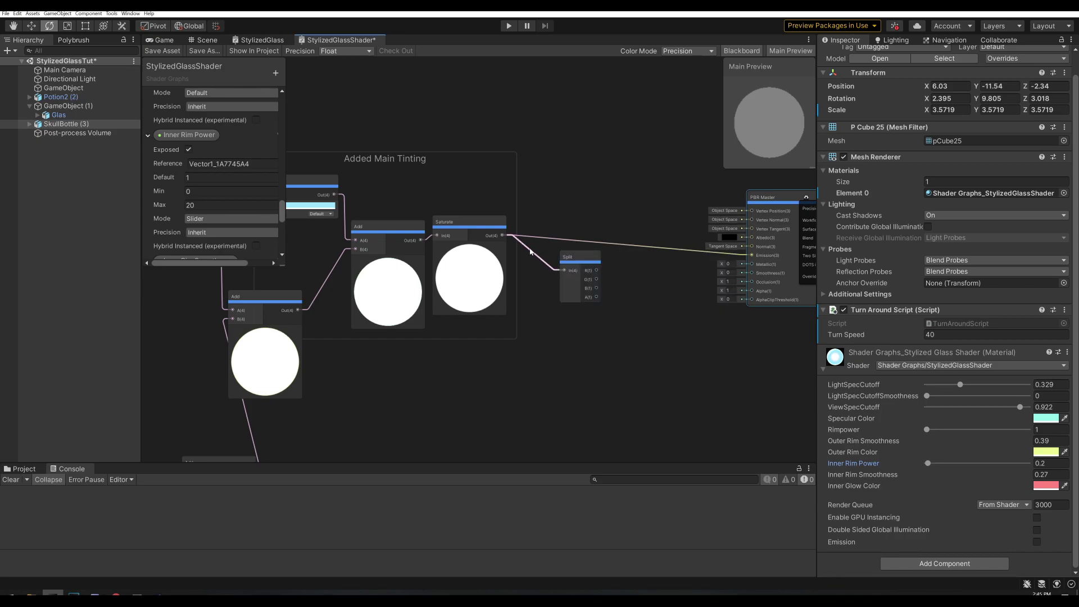
Step: Feed the Split's R, G and B into a new Vector 3 node and connect it to the PBR Master's Emission and Albedo
left_click_drag(596, 270, 633, 265)
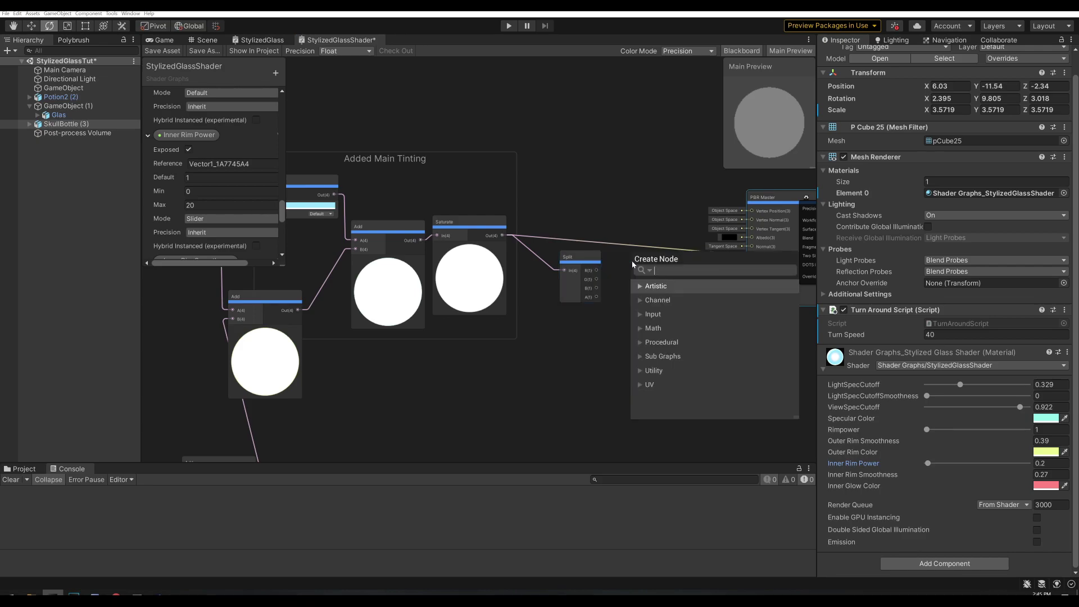
type("vec")
scroll(702, 304, "up", 2)
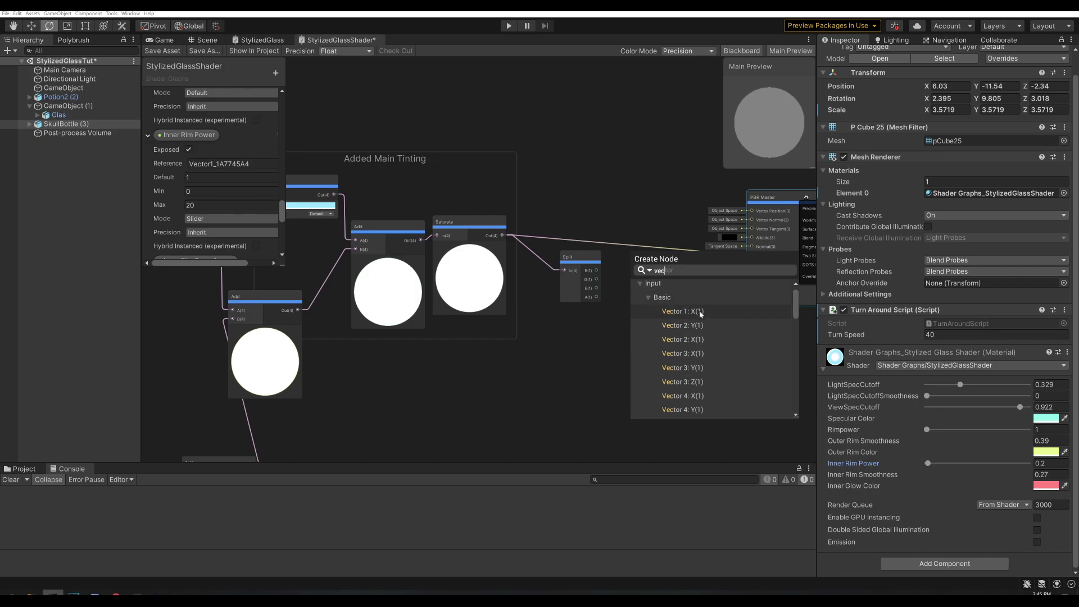
left_click(708, 367)
left_click_drag(596, 270, 633, 283)
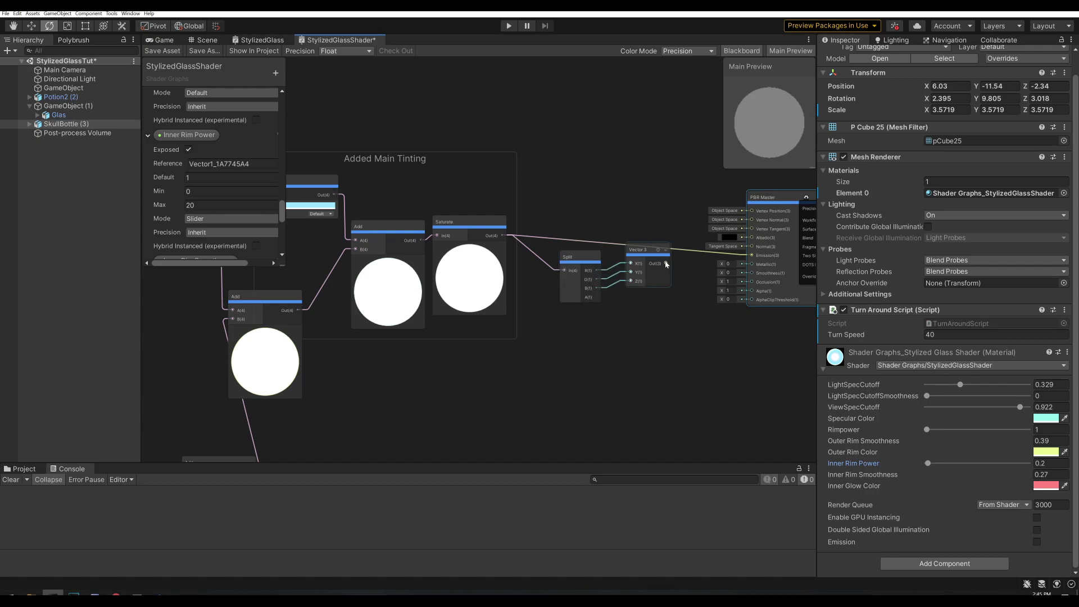
left_click_drag(739, 262, 751, 256)
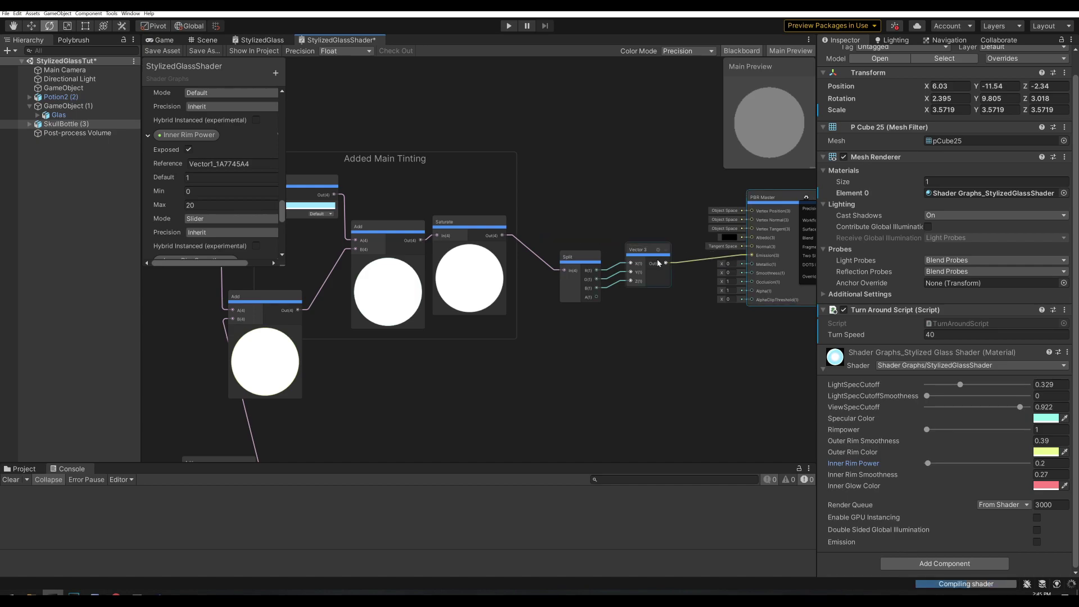
left_click_drag(666, 263, 752, 238)
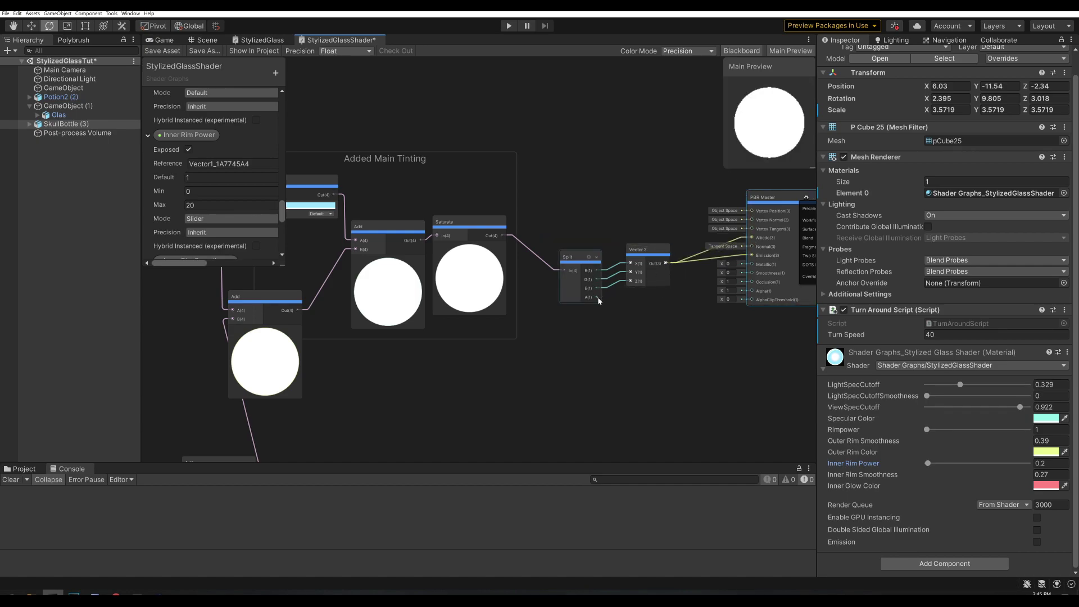
Step: Connect the Split's A output to the PBR Master's Alpha and group the Split and Vector 3 nodes as "Split Alpha and Colors"
left_click_drag(724, 326, 752, 291)
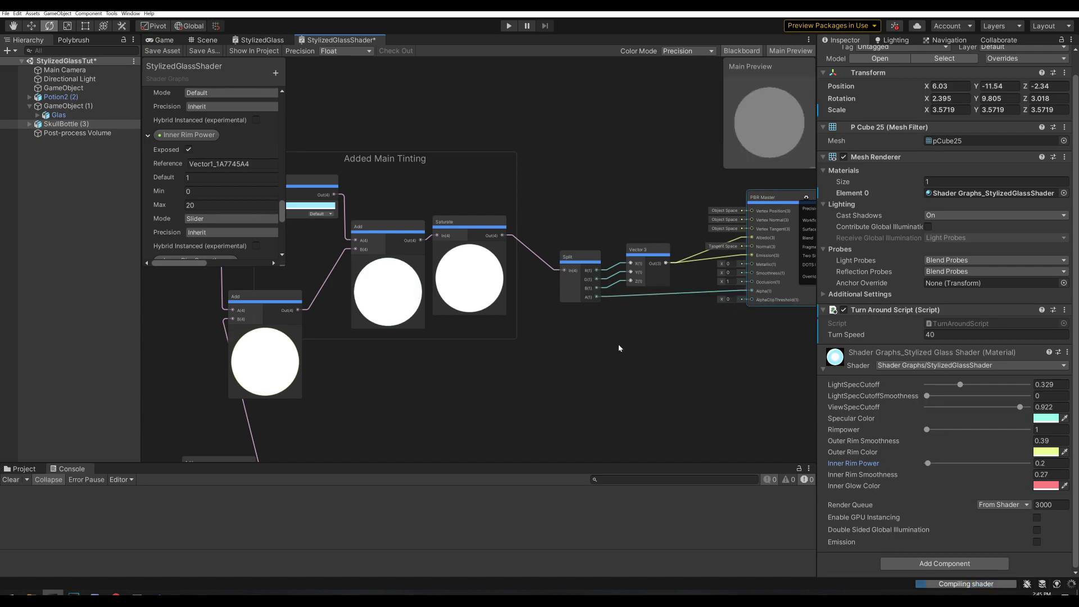
left_click_drag(656, 302, 647, 295)
key("ctrl+g")
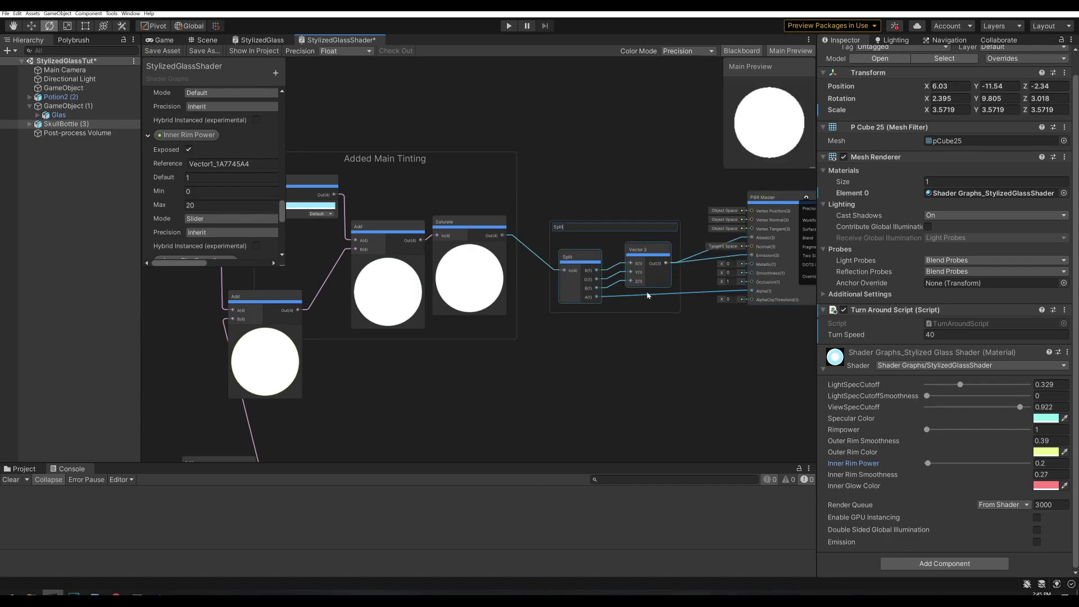
type("Split Alpha and Colors")
key("Return")
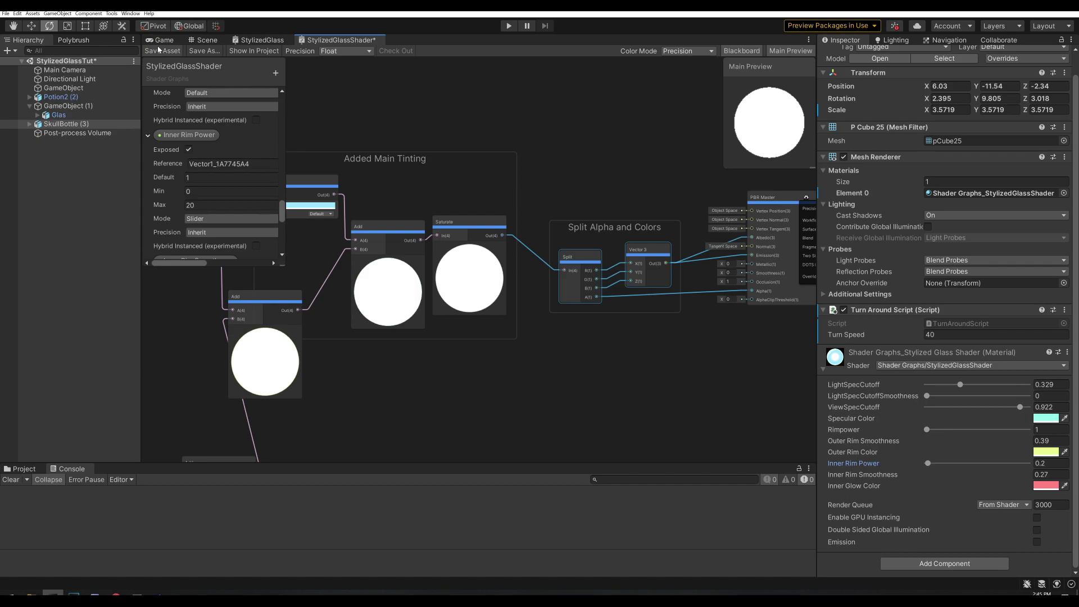
Step: Save the shader and lower the alpha of the glass material's Color to 34, viewing the models in the Scene view
left_click(159, 50)
left_click(206, 40)
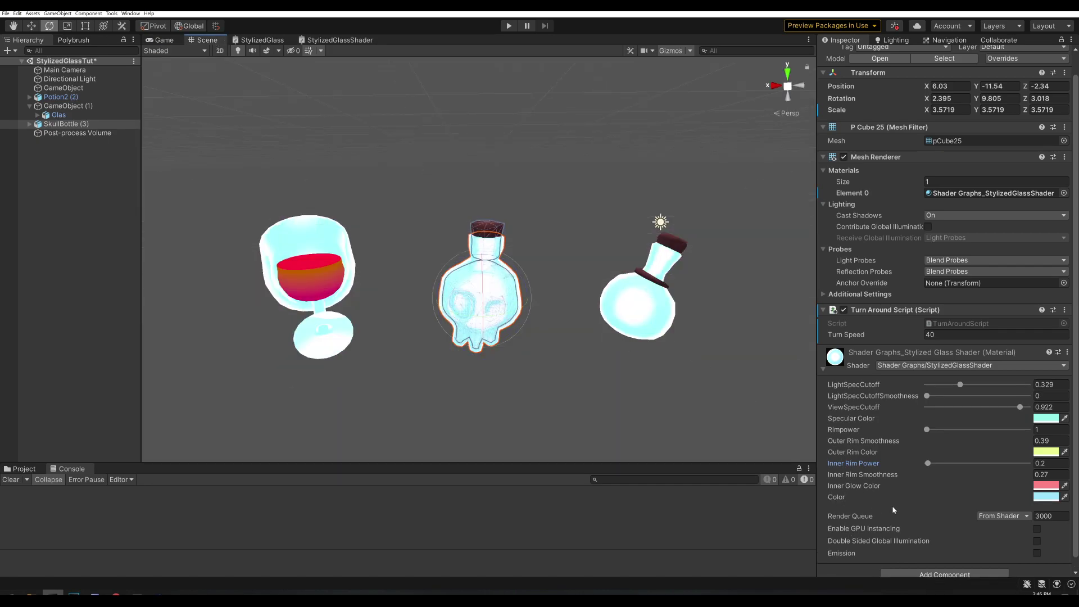
left_click(1041, 497)
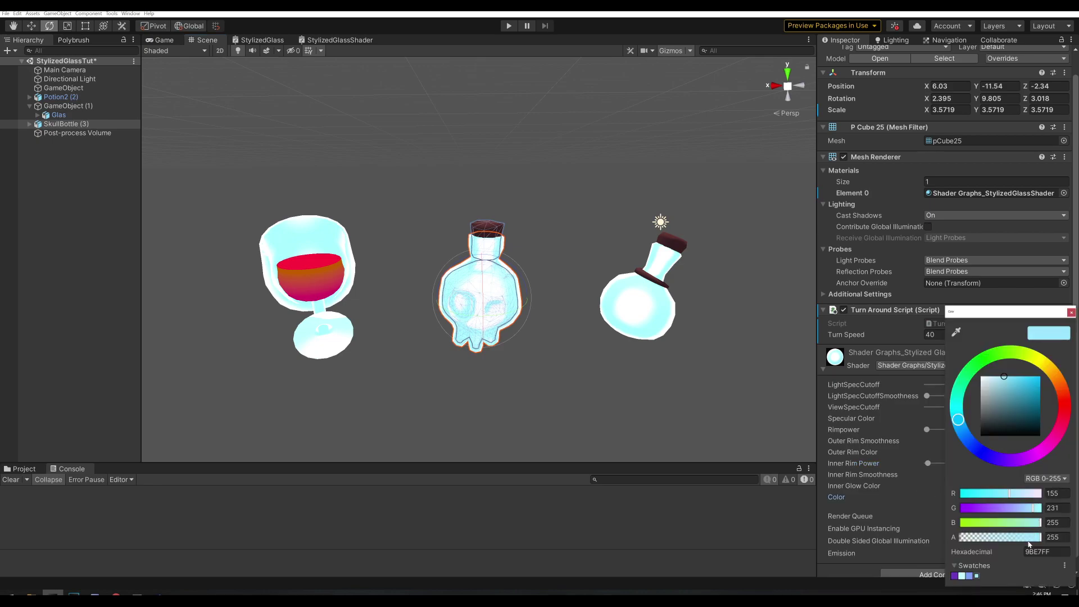
left_click_drag(1030, 544, 973, 543)
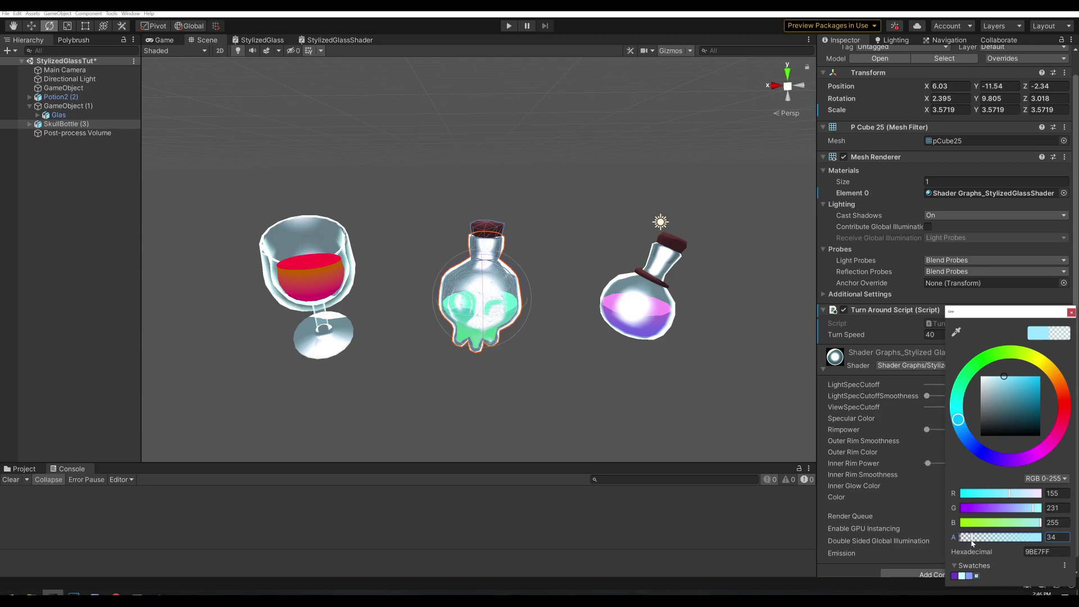
left_click(1071, 312)
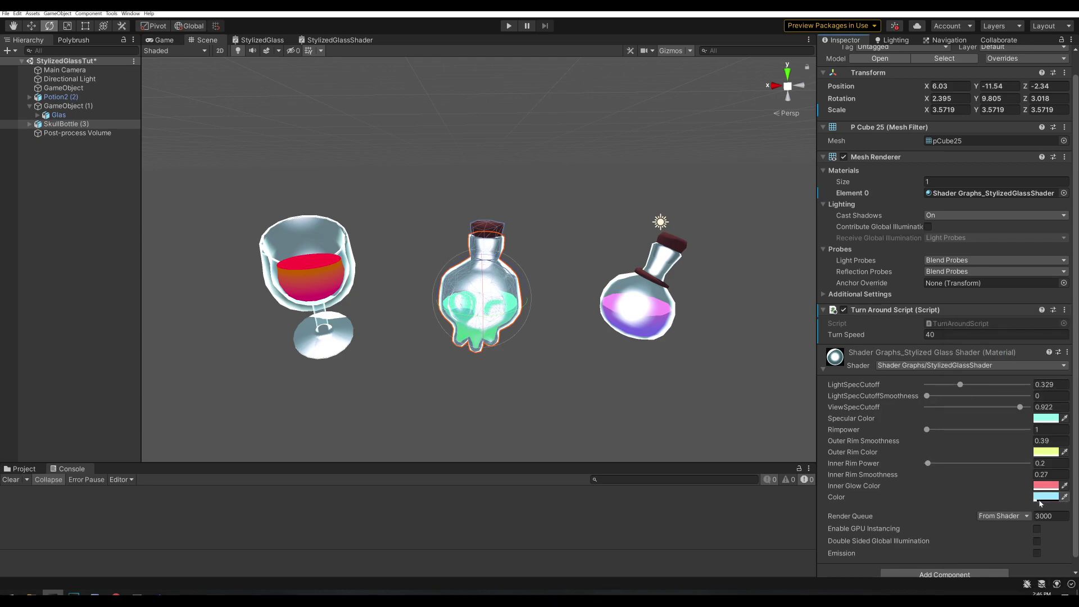
Step: Set the material's Inner Glow Color to pure green (00FF03) and its Inner Rim Power to 0.3
left_click(1044, 484)
left_click(969, 376)
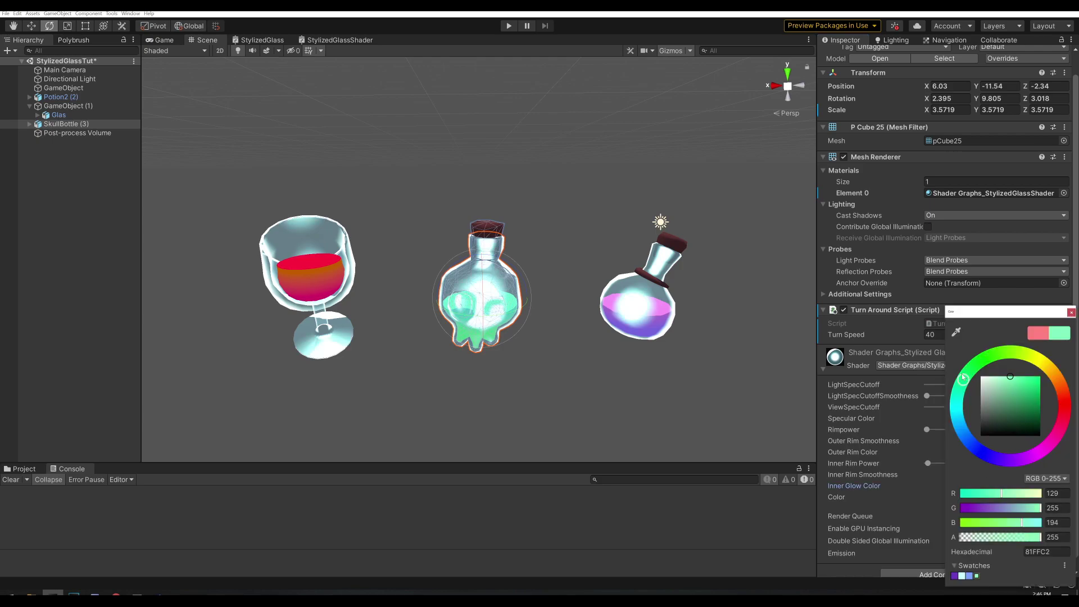
left_click(1037, 378)
left_click(1072, 312)
left_click_drag(928, 463, 929, 469)
left_click(1045, 486)
left_click_drag(995, 360, 985, 364)
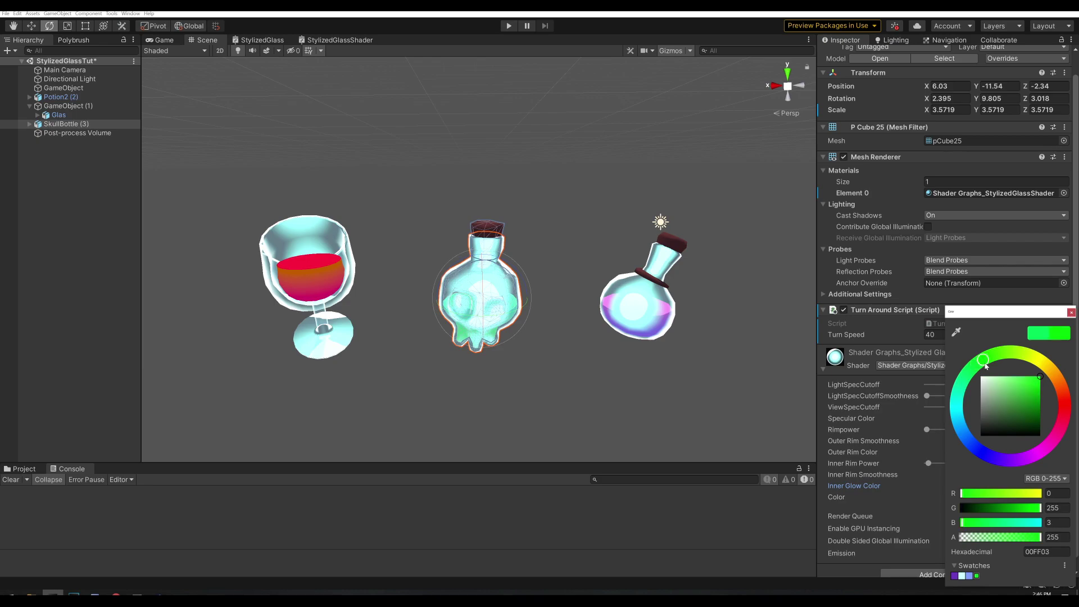
left_click(1072, 312)
Step: Set the material's Outer Rim Smoothness to 0 and its Specular Color to white
left_click_drag(927, 430, 927, 430)
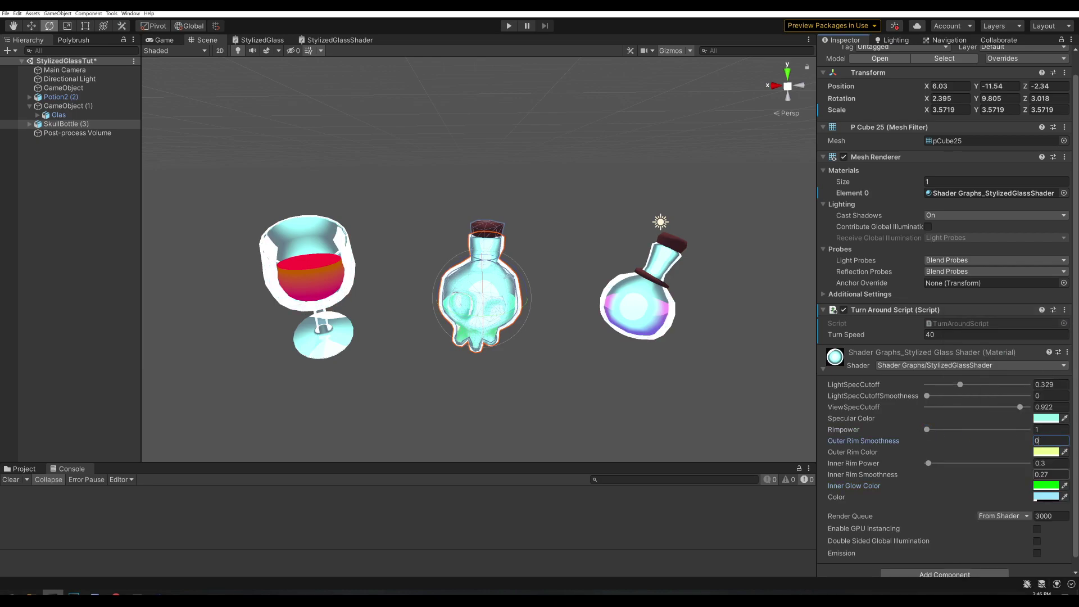
left_click(1045, 419)
left_click_drag(993, 364, 978, 365)
left_click(1072, 312)
Step: Set the material's Outer Rim Color to dark grey
left_click(1045, 452)
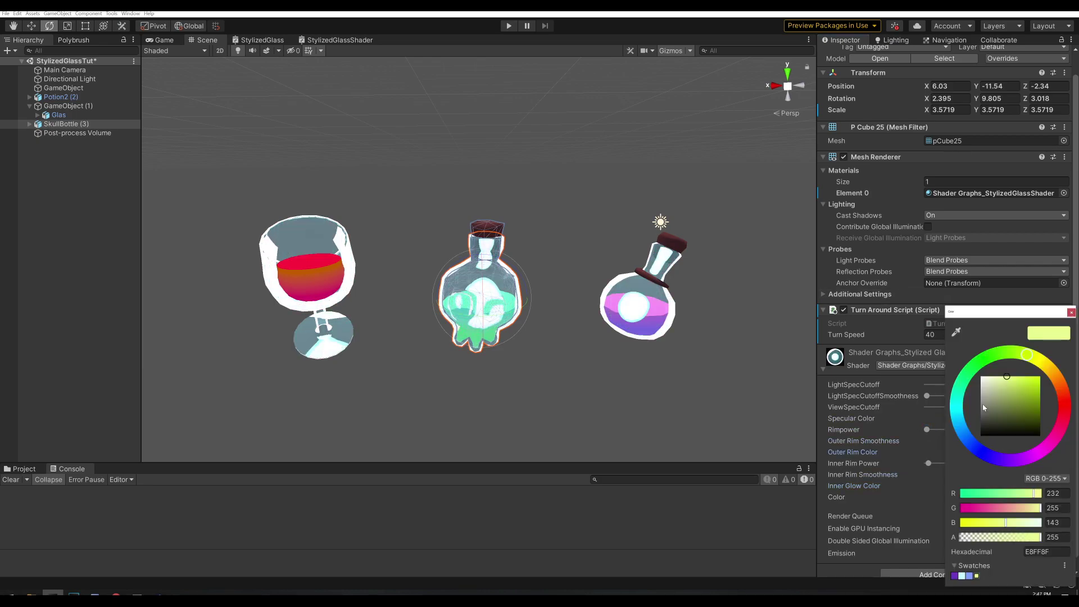
mouse_move(985, 407)
left_mouse_down()
mouse_move(985, 439)
mouse_move(980, 419)
left_mouse_up()
left_click(1072, 313)
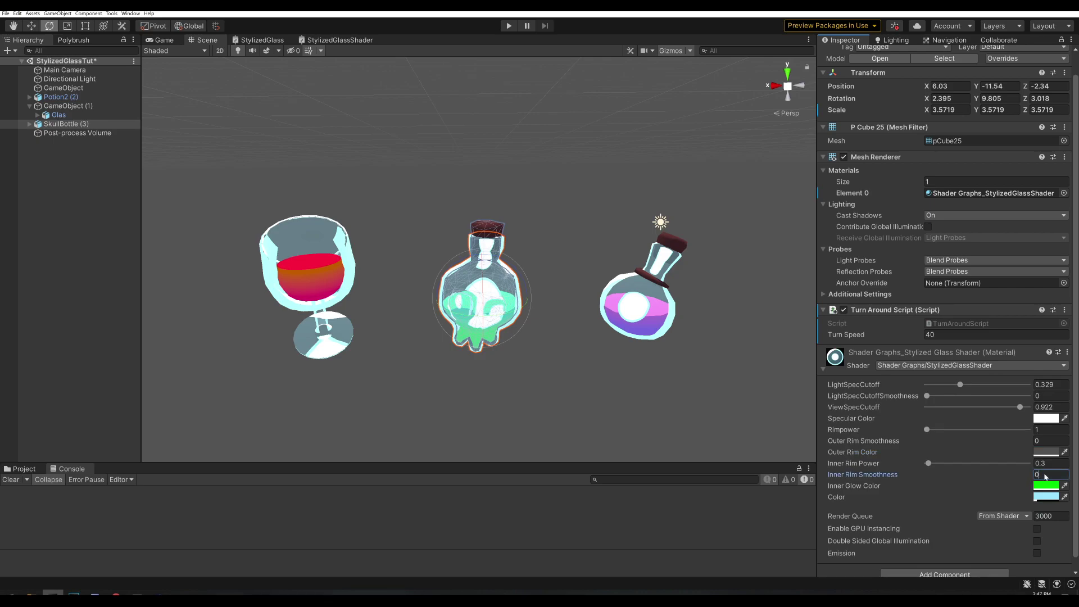
Step: Refine the inner rim to smoothness 0.08 and power 0.2, and the specular cutoffs to 0.977 for view and 0.333 for light
type(".04")
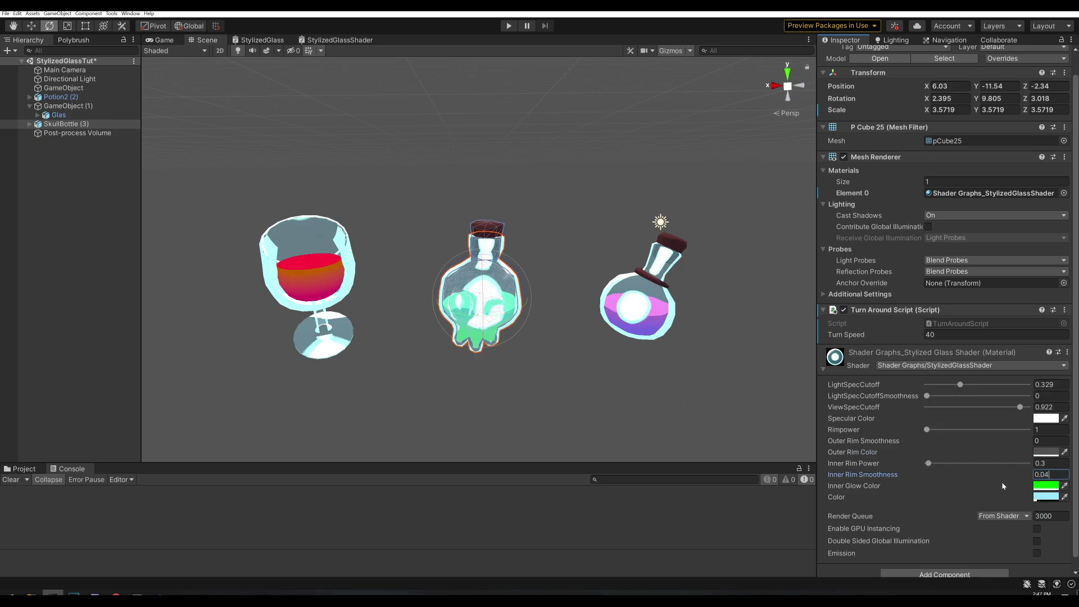
left_click_drag(1021, 407, 1023, 408)
type("8")
type("1")
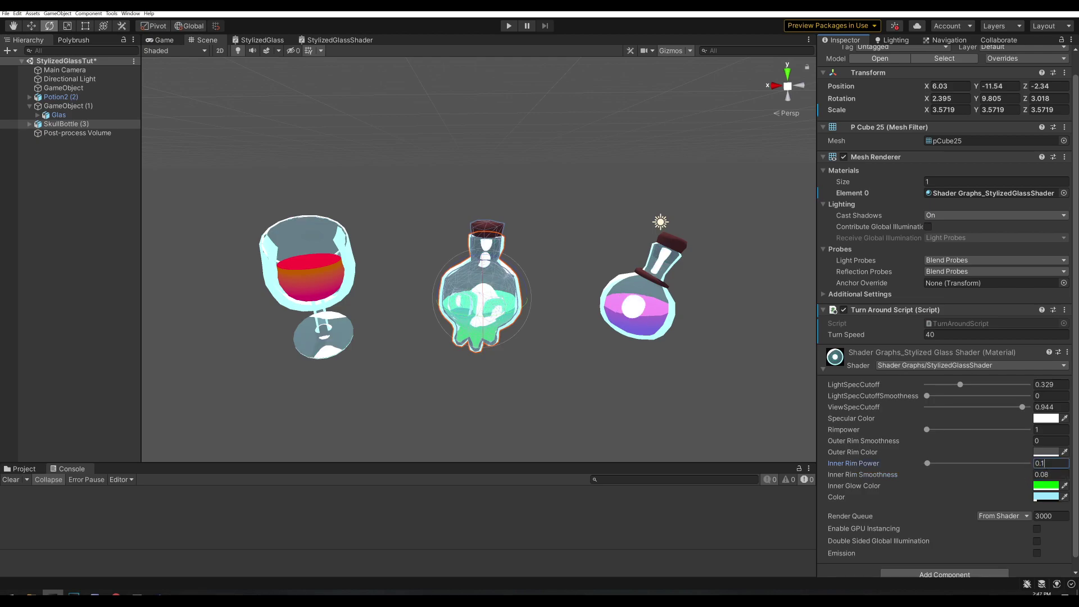
left_click_drag(1022, 407, 1026, 407)
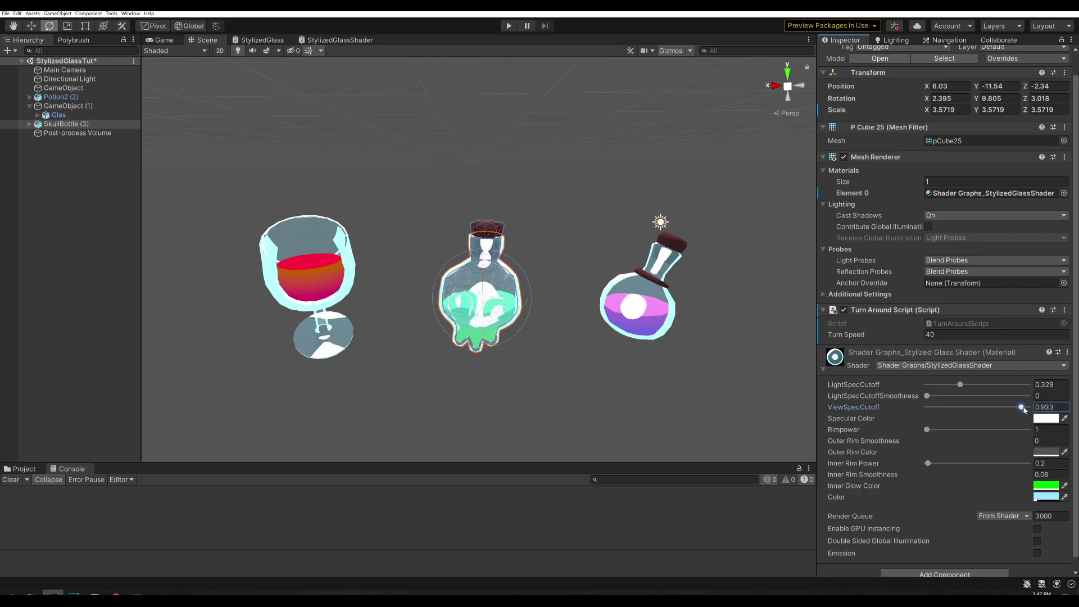
left_click_drag(960, 385, 1045, 372)
Step: Give the outer rim a bright blue color, Rimpower 2.2 and smoothness 0.1, and inspect the glass models from other angles
left_click(1051, 451)
left_click_drag(985, 452, 936, 431)
left_click(1072, 312)
left_click_drag(1027, 442, 1024, 442)
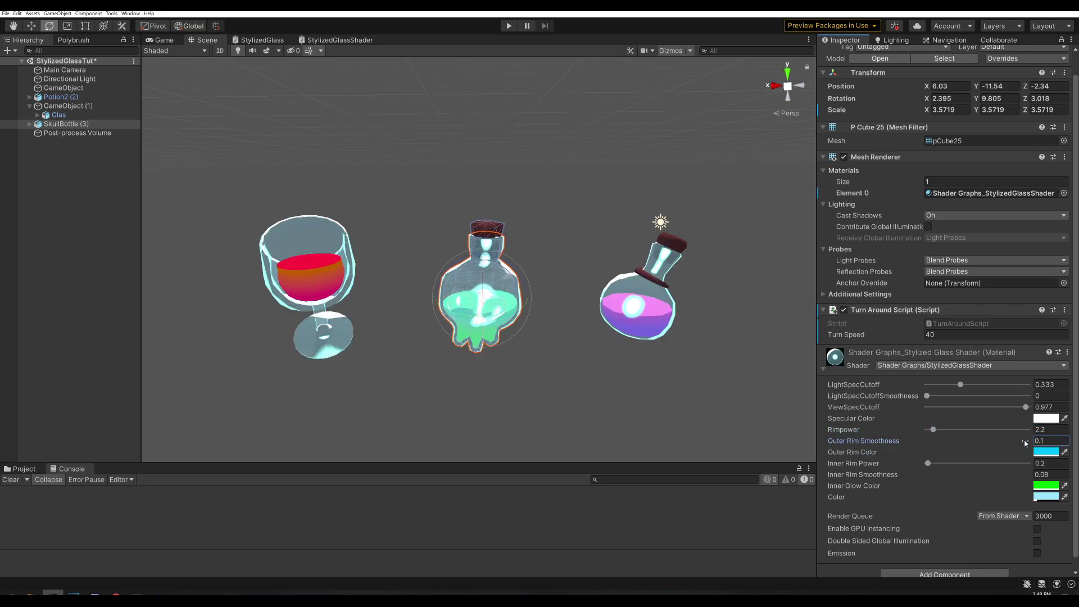
left_click(686, 397)
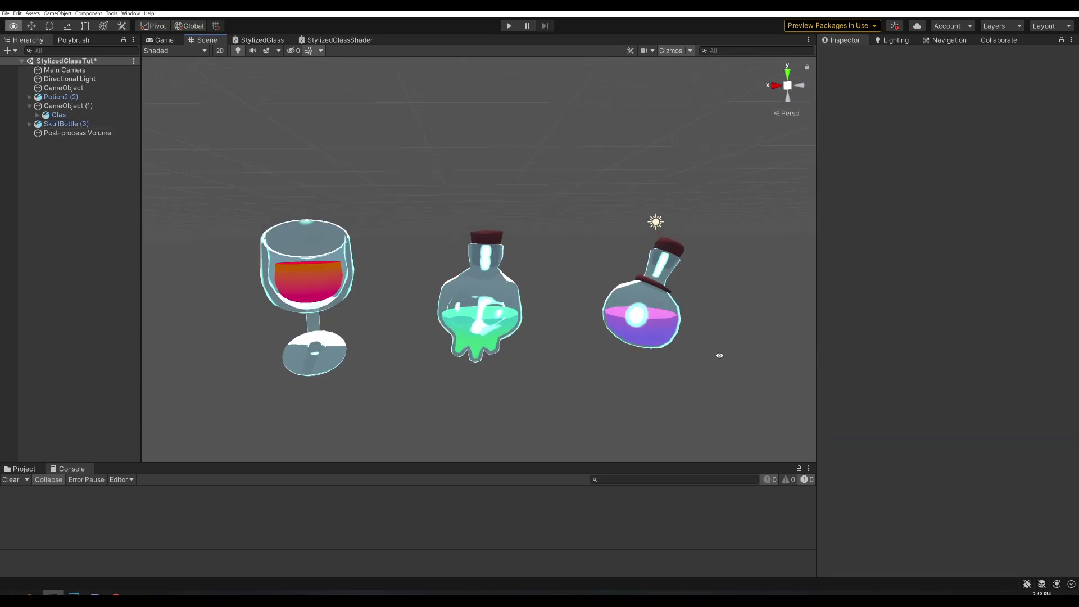
left_click_drag(727, 398, 524, 332, "alt")
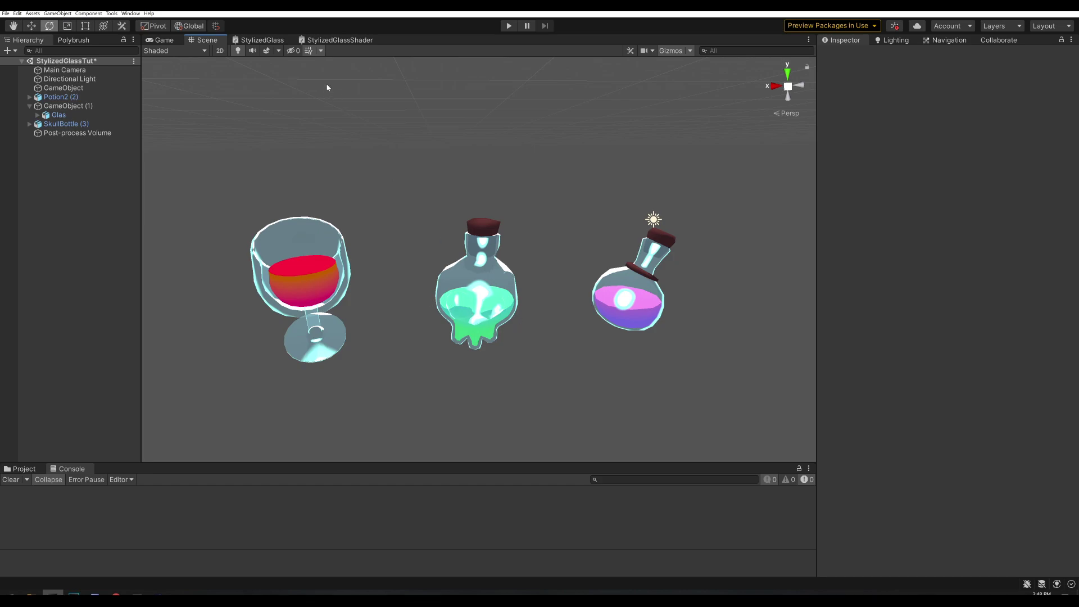
Step: Duplicate the shader graph's Light Direction group above Added Main Tinting and feed it into input A of a new Dot Product node
left_click(331, 40)
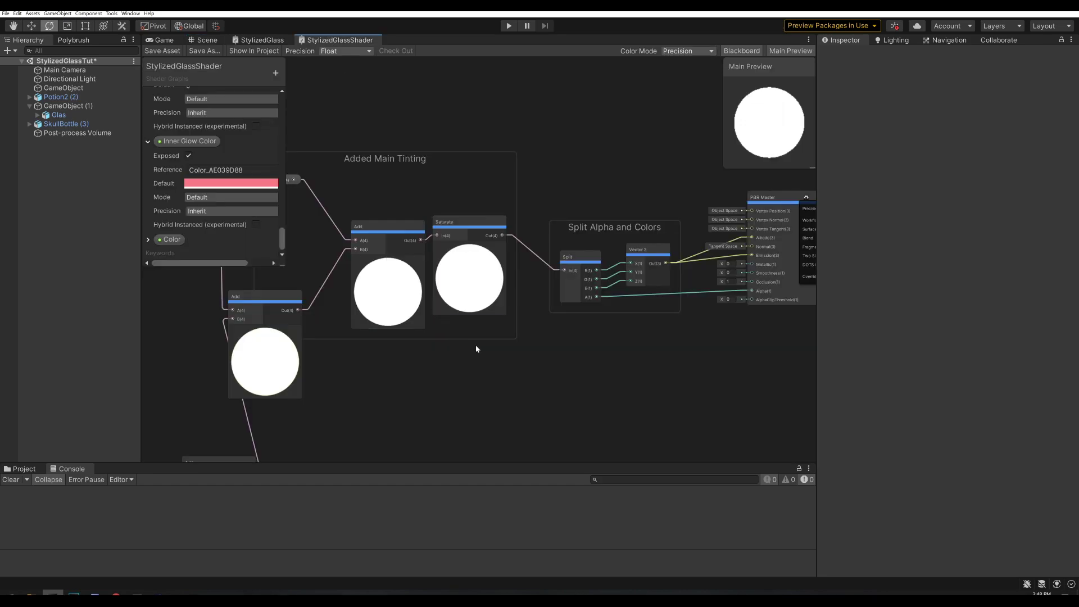
scroll(650, 371, "down", 2)
middle_click_drag(647, 380, 656, 244)
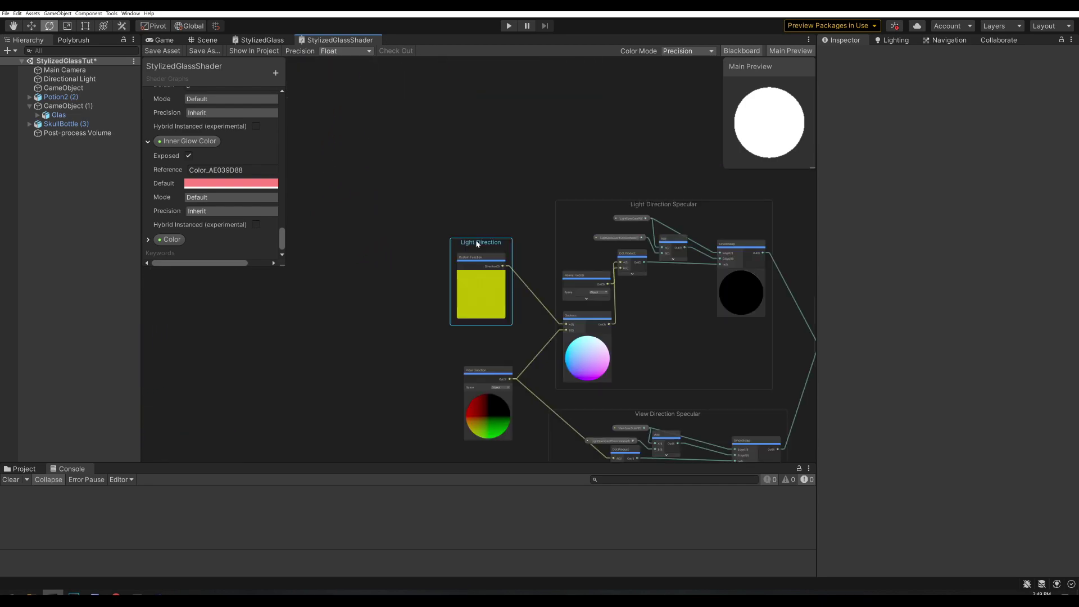
key("ctrl+d")
left_click_drag(496, 249, 635, 232)
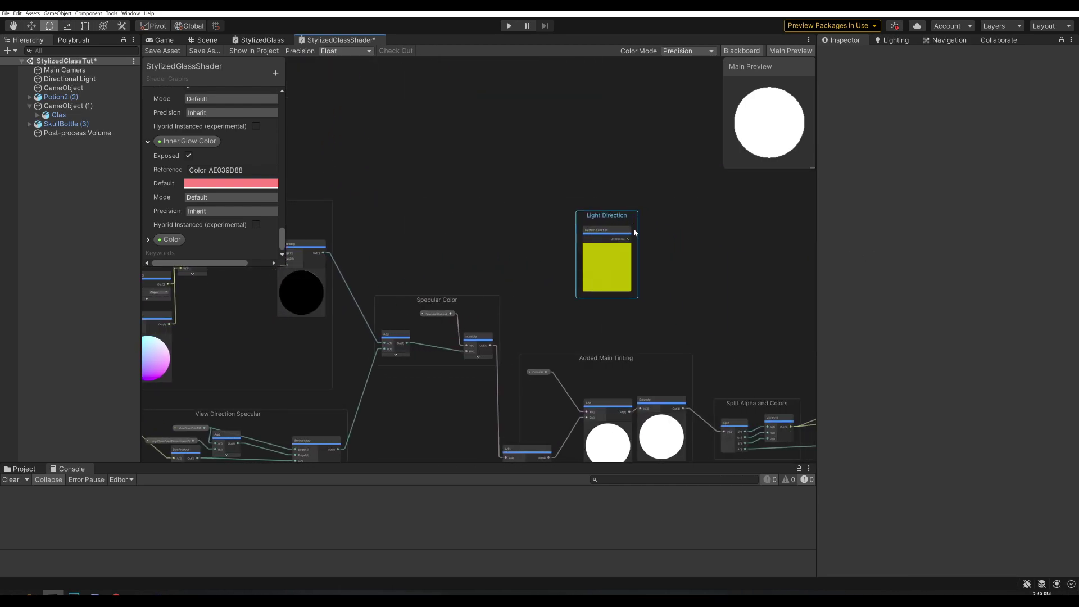
left_click_drag(689, 262, 688, 258)
type("dot")
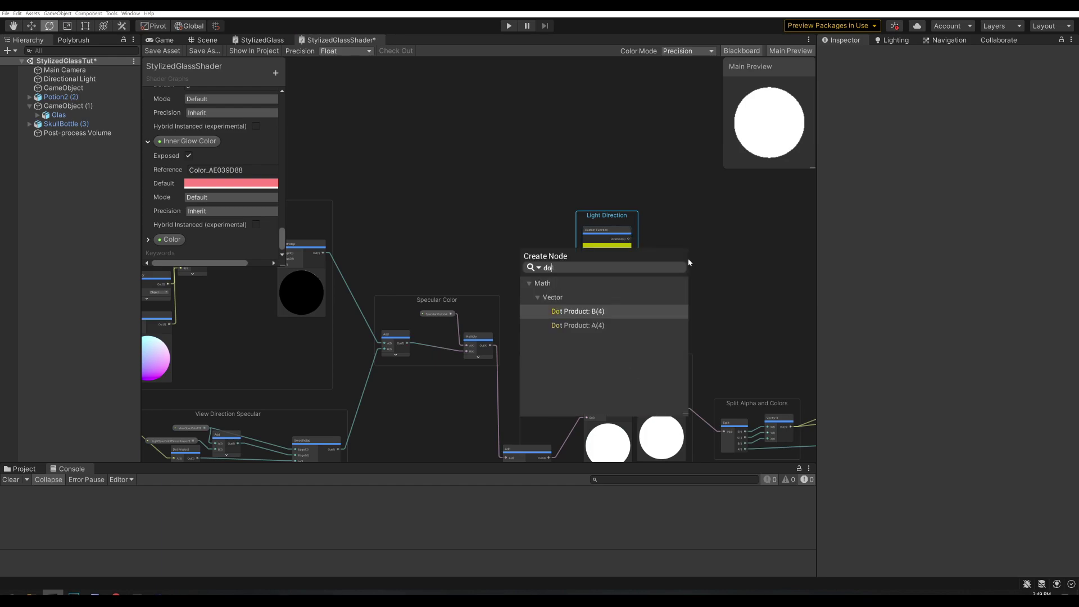
left_click(601, 325)
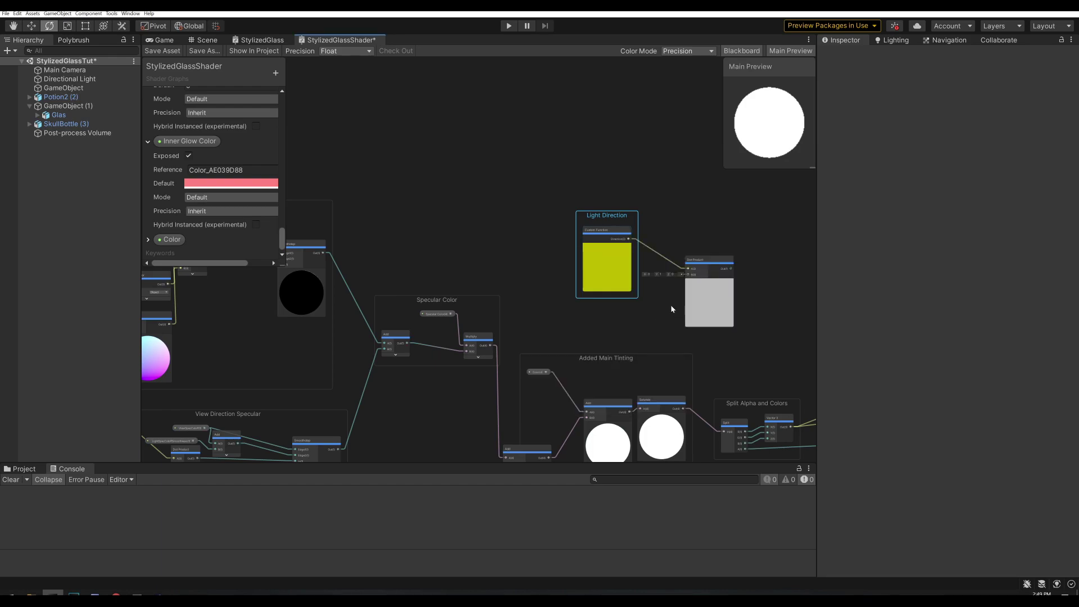
Step: Add a Normal Vector node below the duplicated Light Direction group and connect it to the Dot Product's B input
key("space")
type("w")
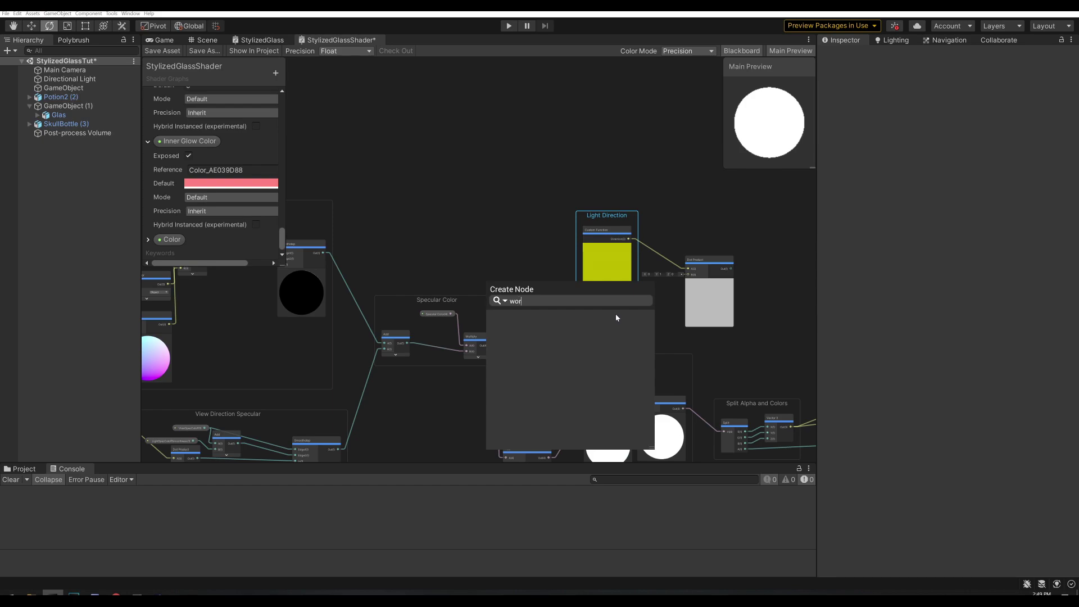
key("BackSpace")
type("normal")
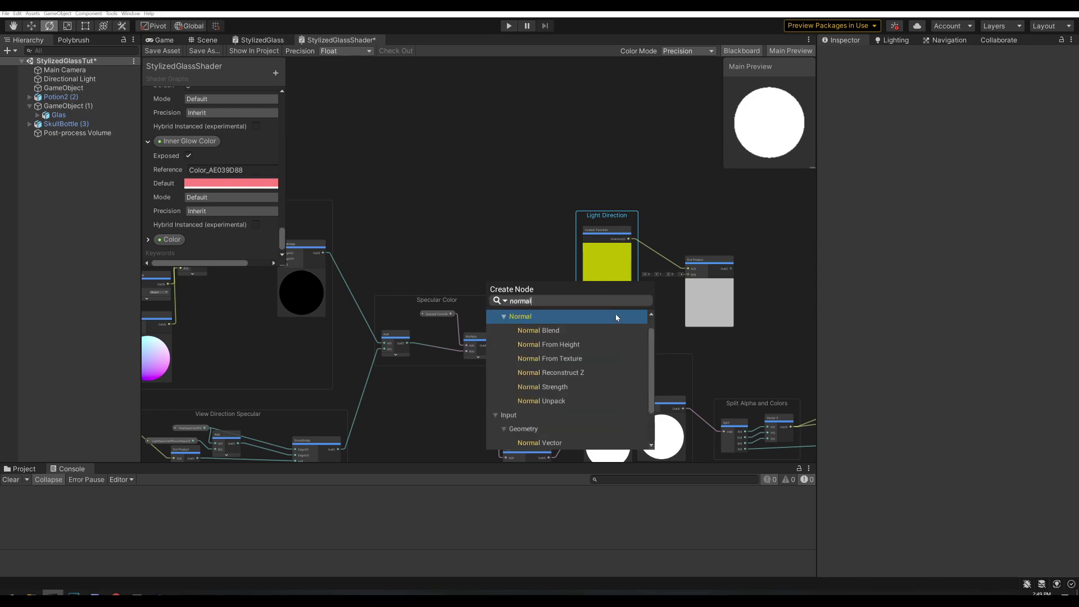
scroll(570, 360, "down", 2)
left_click(564, 409)
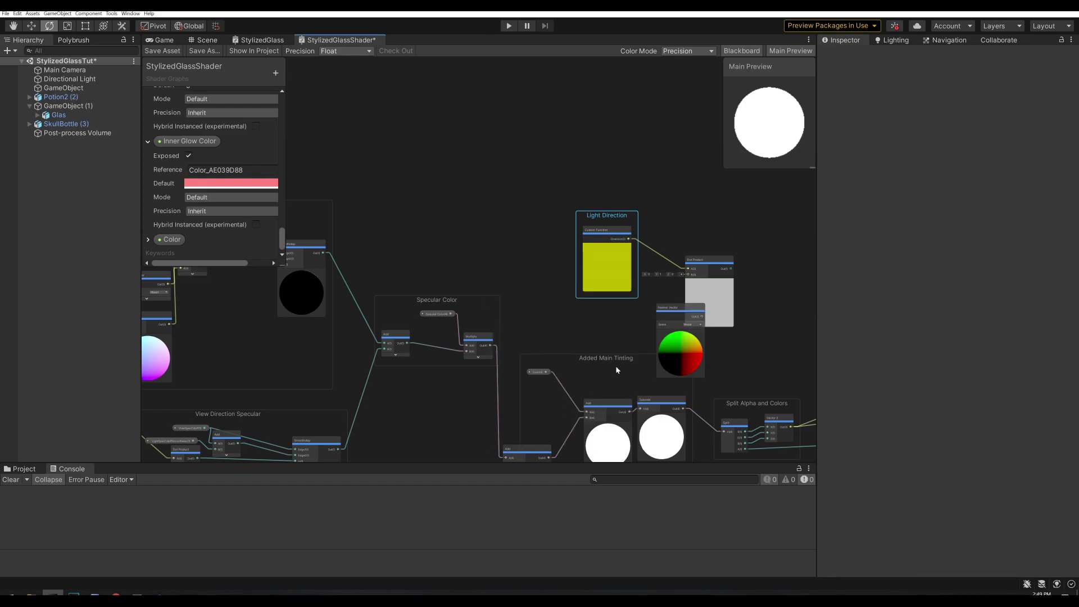
left_click_drag(674, 307, 688, 275)
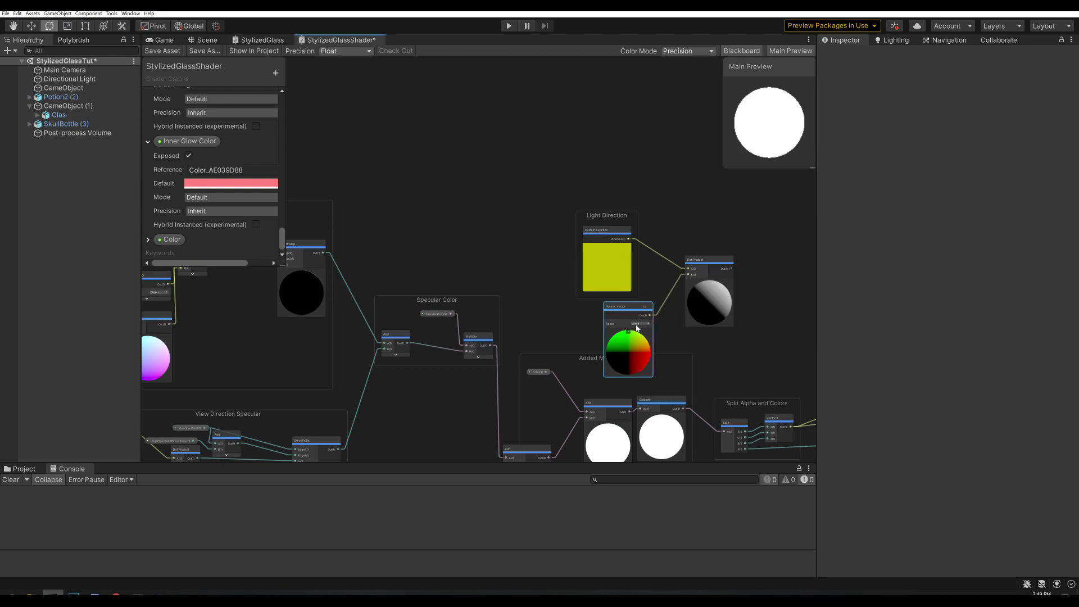
Step: Feed the Dot Product into the In port of a new Smoothstep node with Edge1 0.5 and Edge2 0.55
middle_click_drag(757, 291, 740, 282)
key("space")
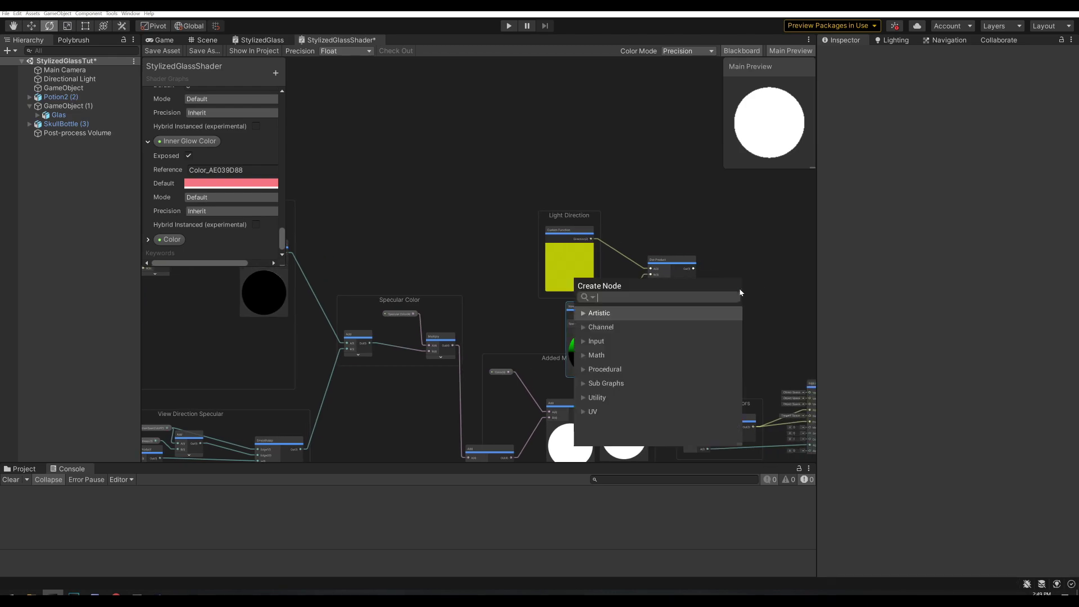
type("smo")
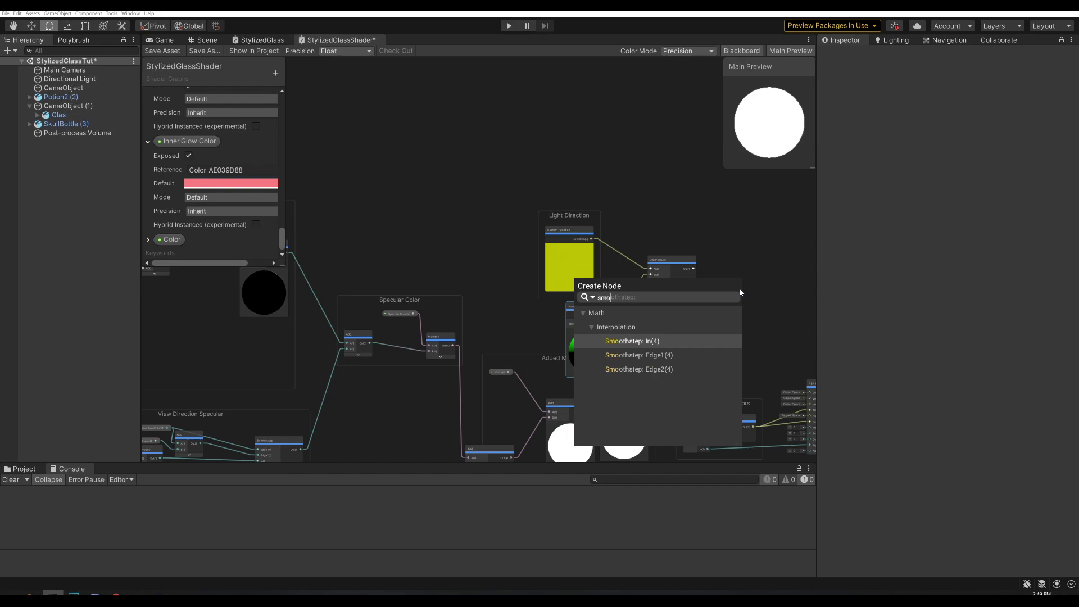
left_click(693, 344)
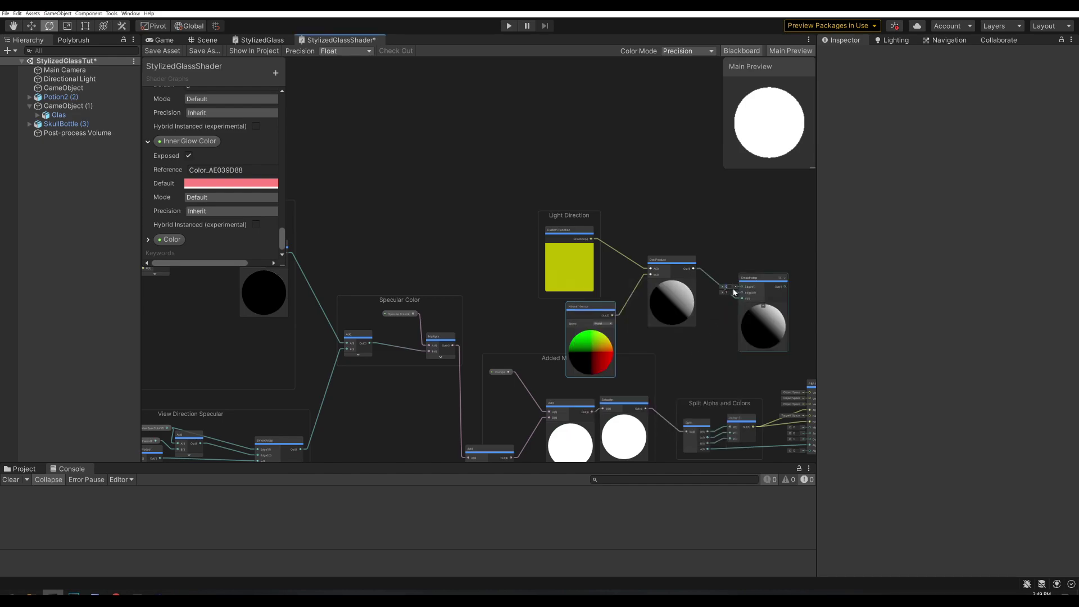
type(".5")
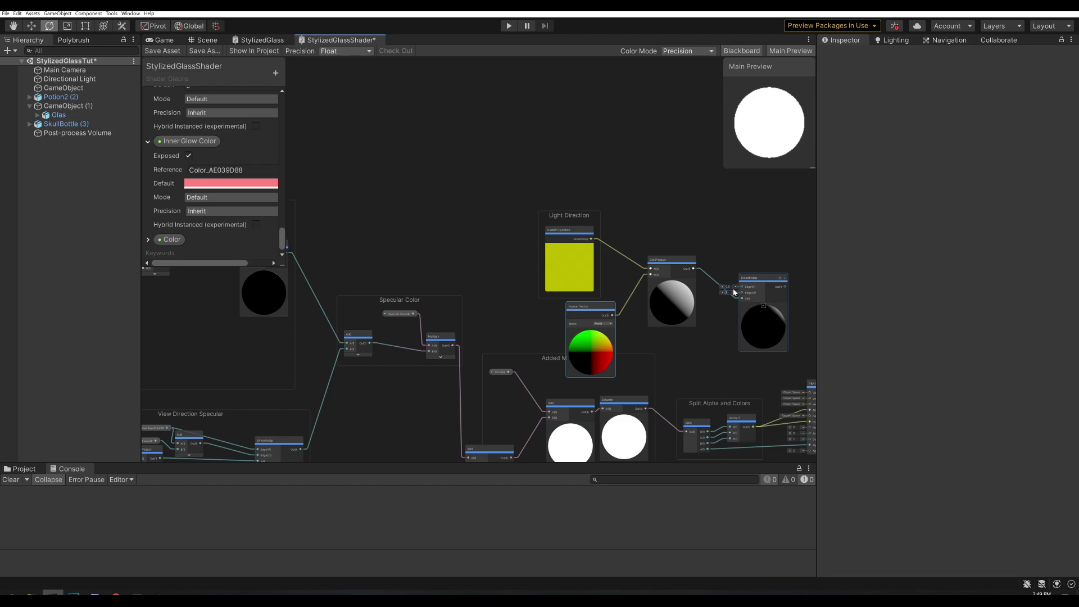
type("0.55")
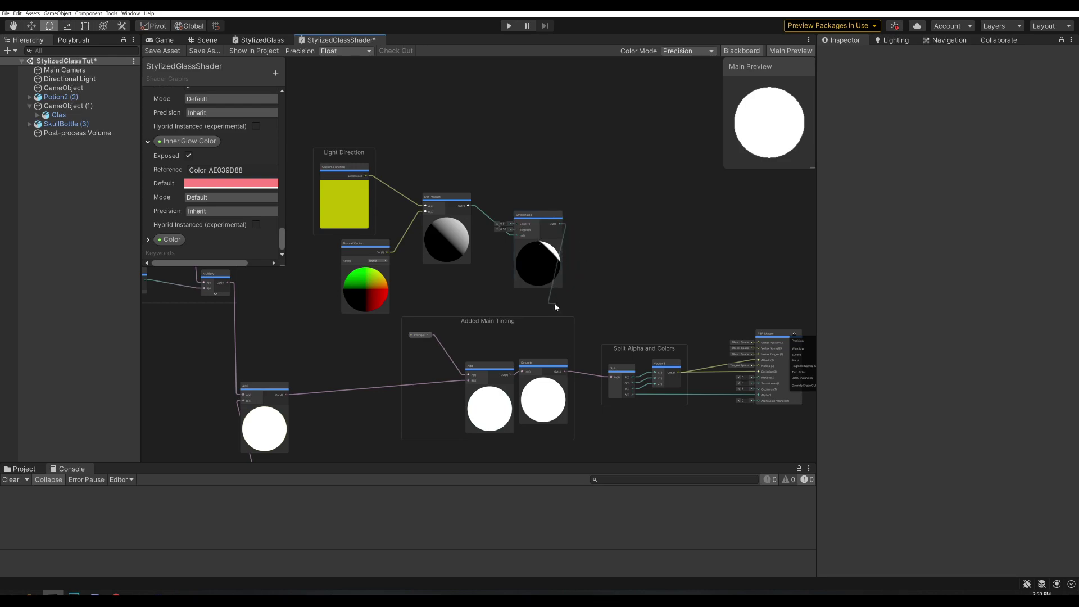
Step: Multiply the Smoothstep output by the Color property in a new Multiply node and connect the result to the tinting Add node's A input
left_click_drag(555, 306, 557, 308)
type("mul")
double_click(612, 191)
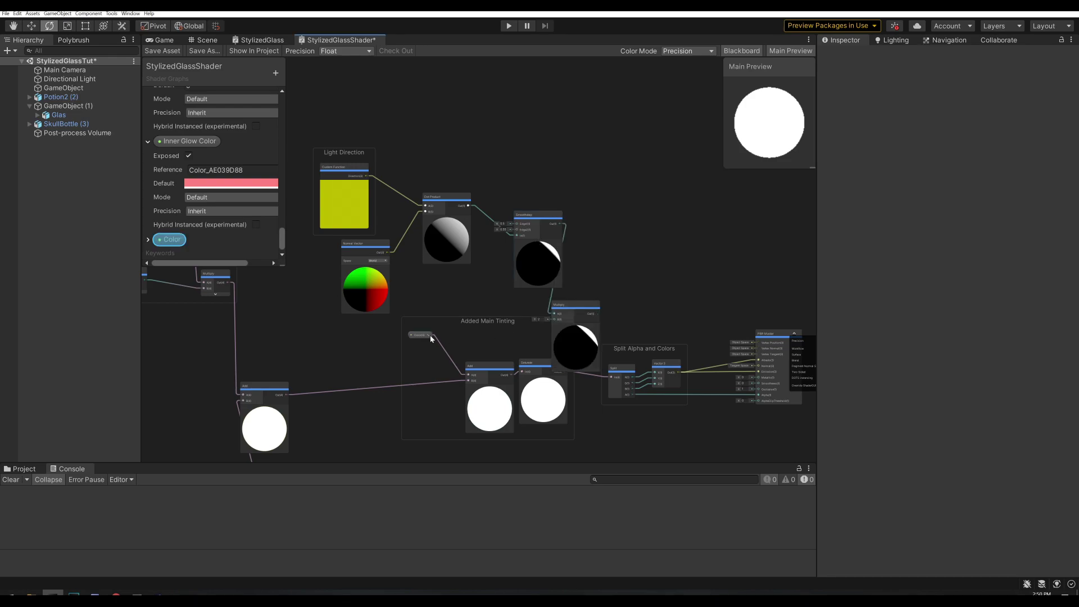
left_click_drag(428, 335, 554, 314)
key("ctrl+z")
left_click_drag(428, 335, 469, 375)
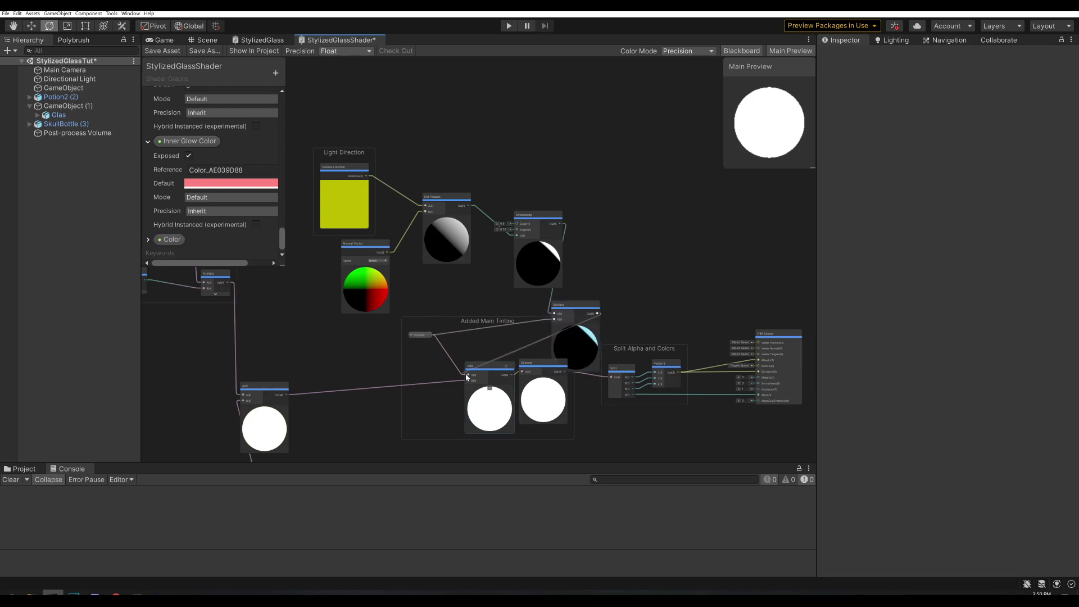
Step: Collapse the Dot Product and Smoothstep previews and arrange both nodes and the Multiply compactly beside the Light Direction group
left_click_drag(574, 307, 495, 270)
left_click(538, 242)
left_click(446, 220)
left_click_drag(437, 197, 401, 193)
left_click_drag(531, 218, 454, 213)
left_click_drag(491, 275, 508, 229)
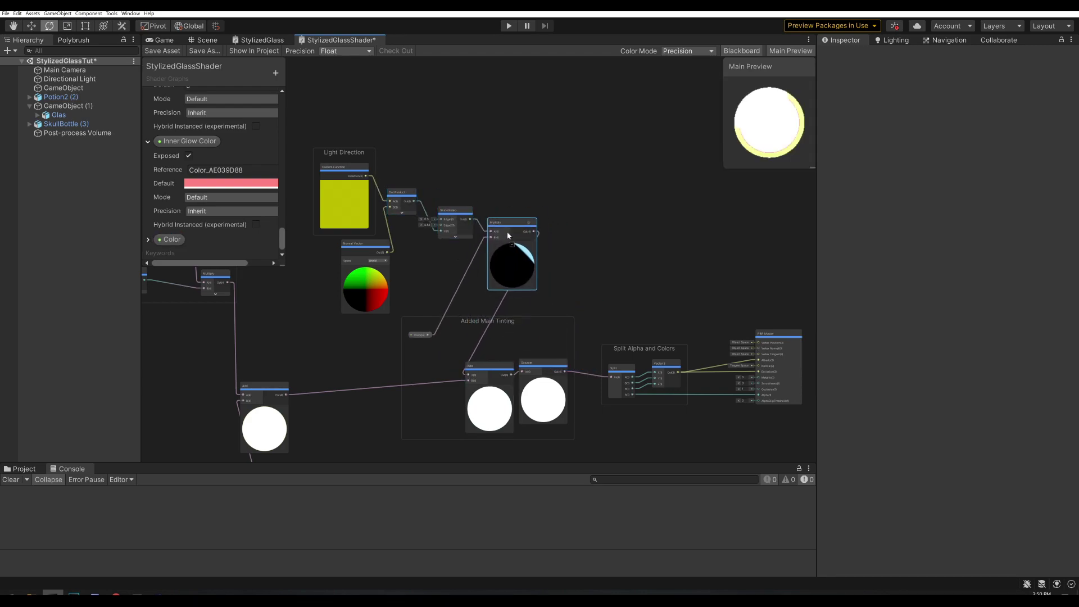
Step: Move the Color property aside, group the light direction, Dot Product, Smoothstep and Multiply nodes as "Toonramp", and save the shader asset
left_click_drag(420, 335, 403, 344)
left_click_drag(311, 137, 542, 290)
key("ctrl+g")
type("Toonramp")
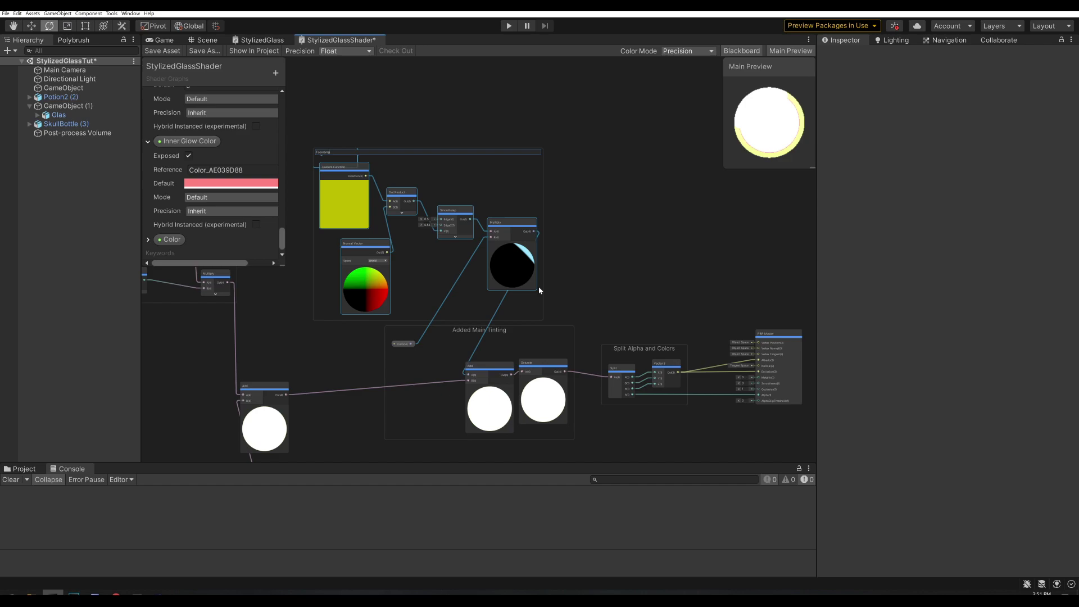
key("Return")
left_click(176, 54)
Step: Rotate the Directional Light in the scene to test how the toon ramp shades the glass objects from different light directions
left_click(205, 41)
left_click(656, 219)
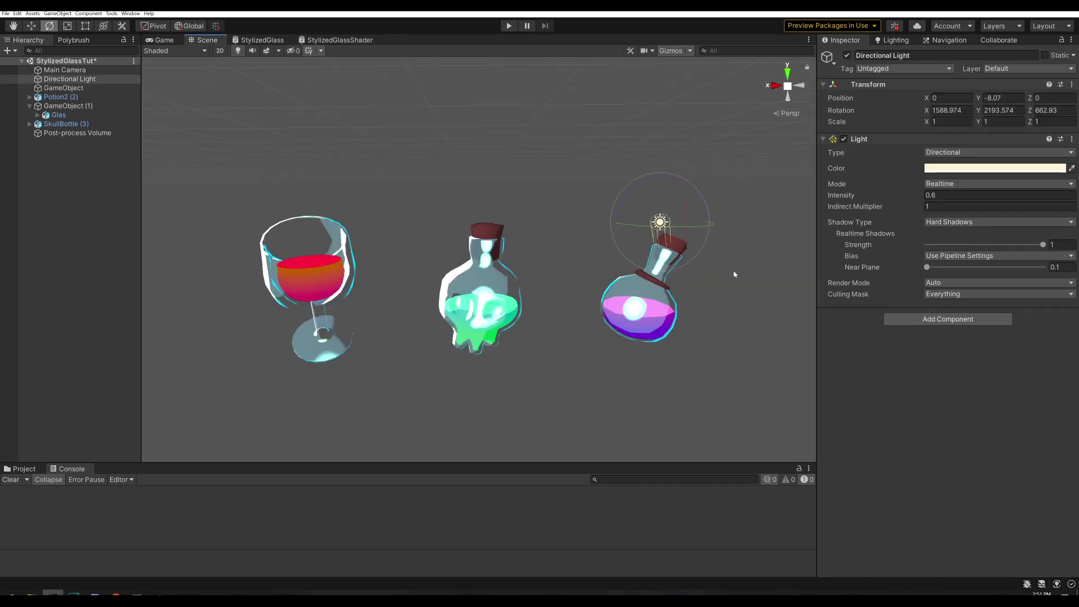
mouse_move(687, 226)
left_mouse_down()
mouse_move(673, 197)
mouse_move(631, 195)
mouse_move(664, 192)
mouse_move(631, 204)
mouse_move(592, 178)
mouse_move(604, 208)
mouse_move(580, 201)
mouse_move(626, 180)
mouse_move(631, 203)
mouse_move(616, 216)
mouse_move(629, 208)
mouse_move(624, 194)
mouse_move(595, 198)
mouse_move(656, 198)
mouse_move(619, 207)
left_mouse_up()
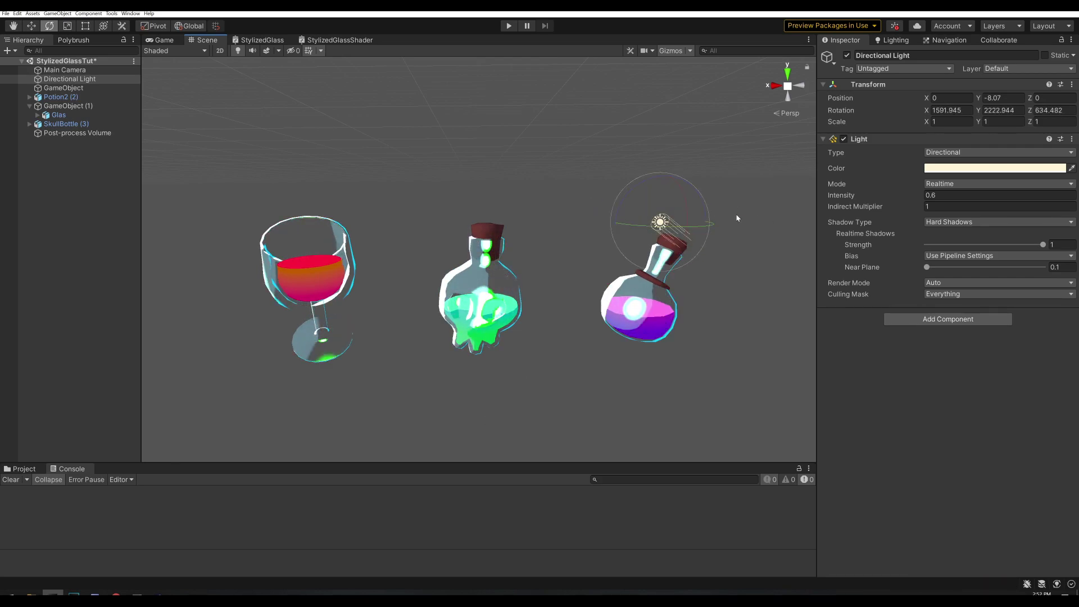
mouse_move(707, 220)
left_mouse_down()
mouse_move(636, 212)
mouse_move(653, 193)
mouse_move(684, 197)
mouse_move(655, 215)
mouse_move(646, 202)
mouse_move(701, 195)
mouse_move(638, 166)
mouse_move(641, 200)
mouse_move(652, 188)
left_mouse_up()
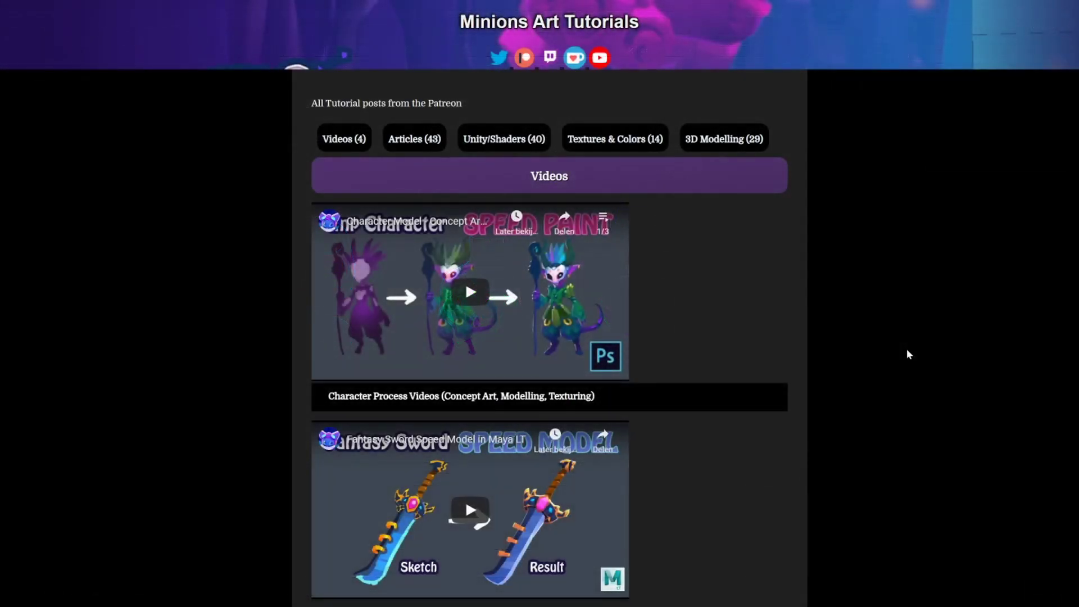
Step: Switch to the Minions Art Tutorials web page and look through its videos and numbered shader articles
scroll(909, 354, "down", 15)
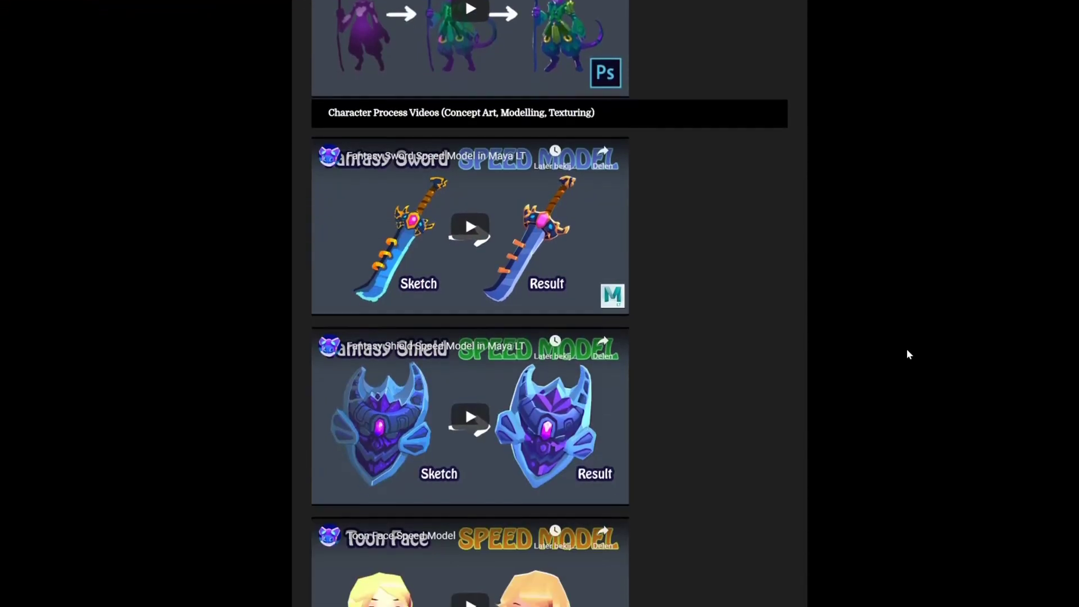
scroll(908, 354, "down", 17)
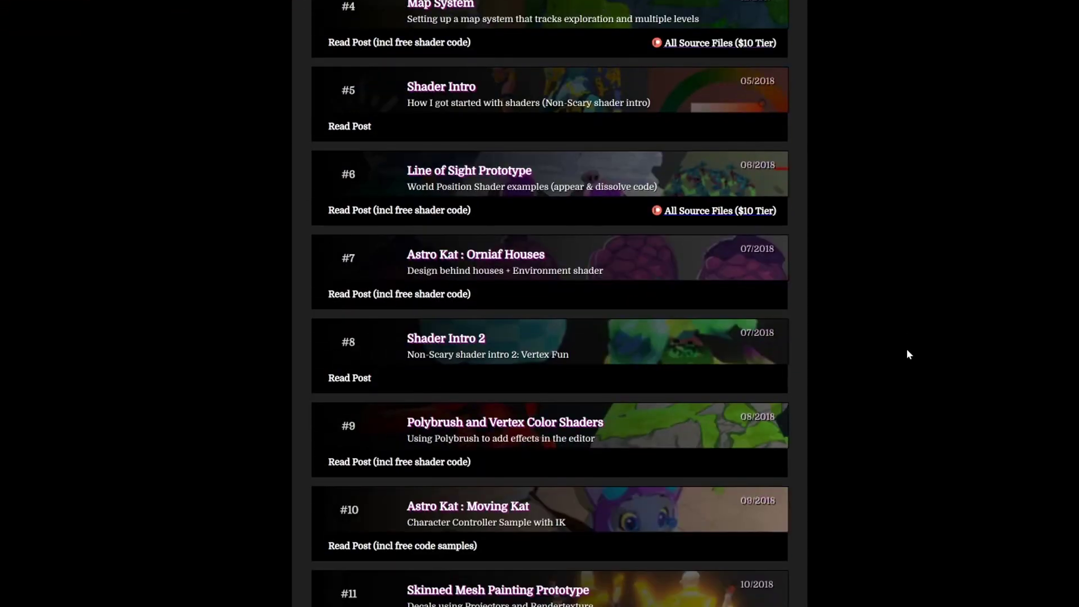
scroll(907, 353, "down", 5)
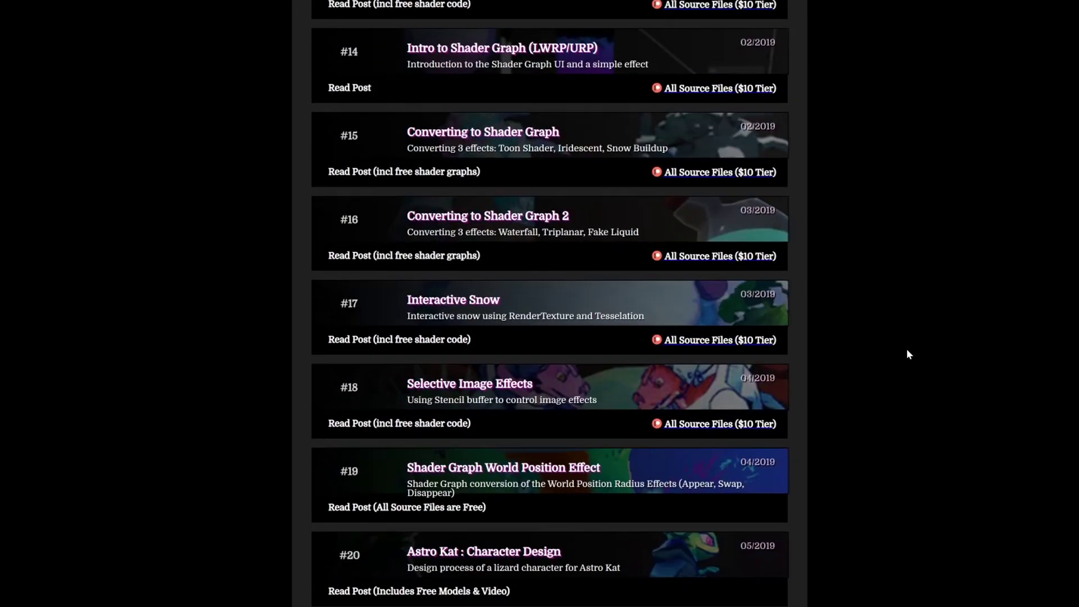
scroll(907, 353, "down", 10)
scroll(907, 353, "down", 10)
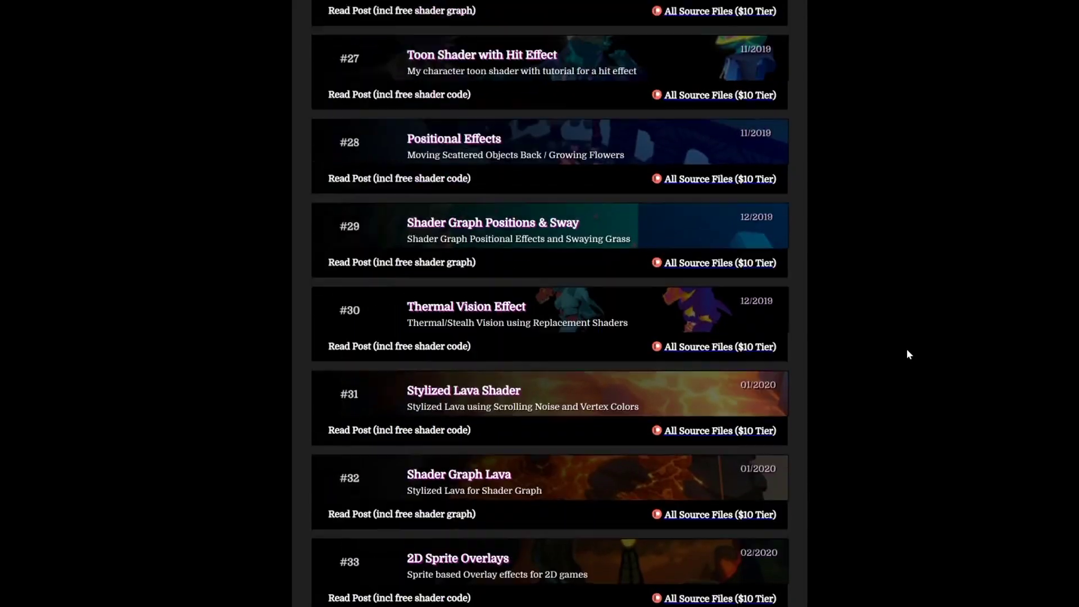